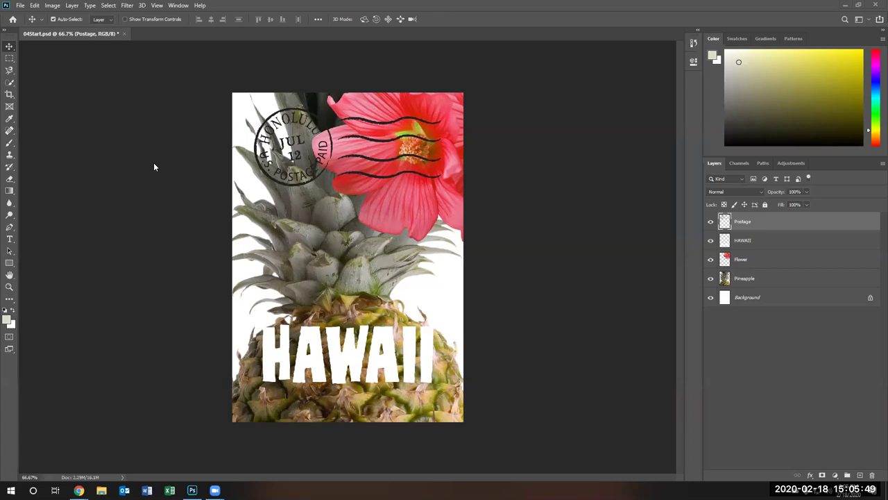
Open the Beach image from the Lesson04 folder
click(21, 6)
mouse_move(34, 5)
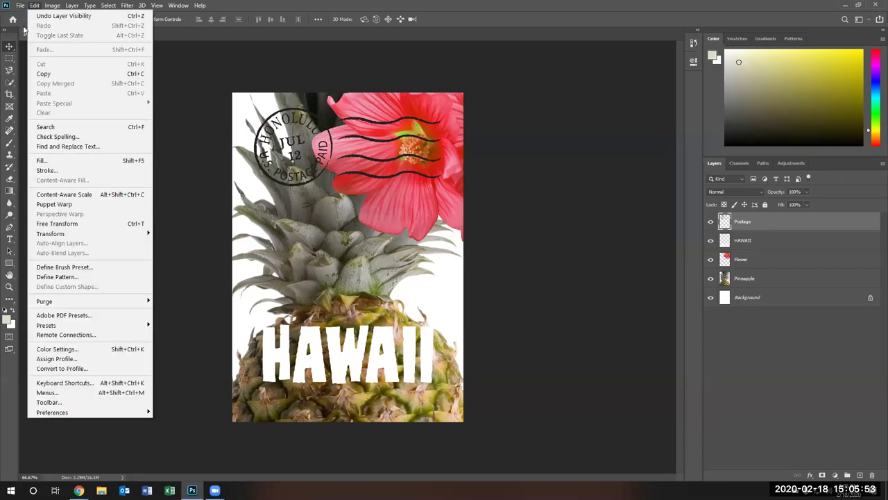
click(23, 31)
click(21, 5)
click(24, 26)
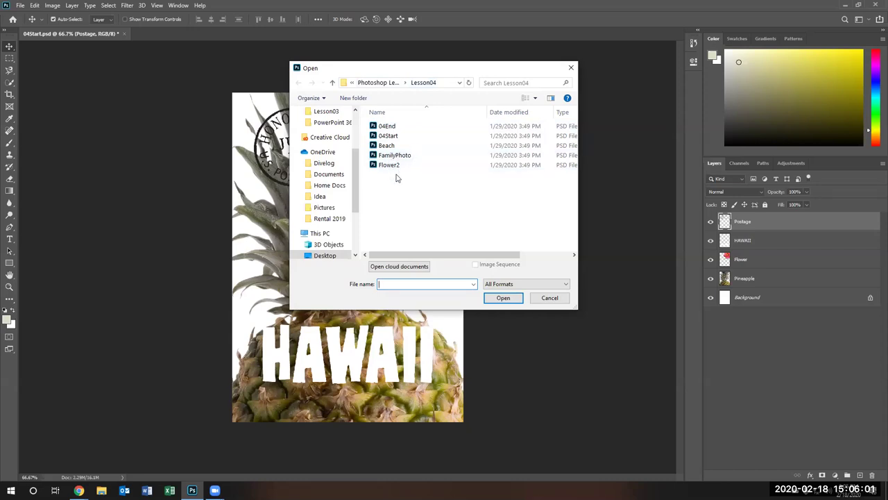
click(386, 145)
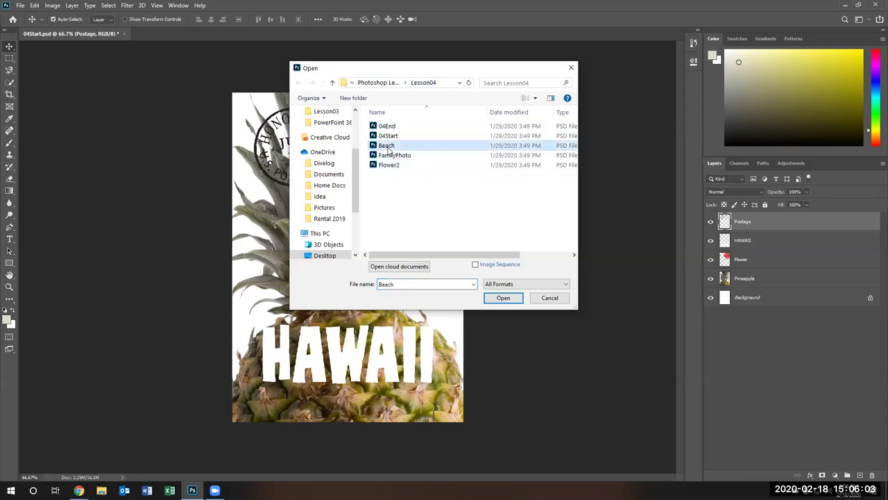
click(505, 299)
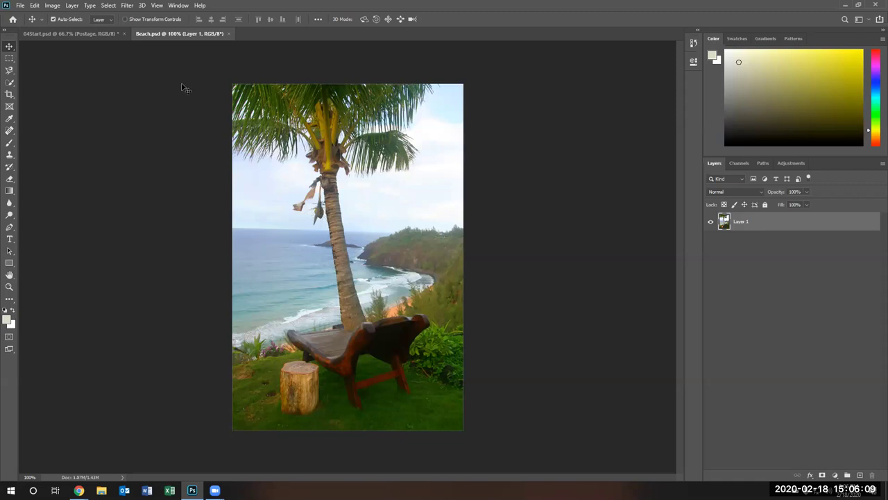
Arrange the Beach and 04Start documents side by side with the 2-up Vertical layout
click(111, 33)
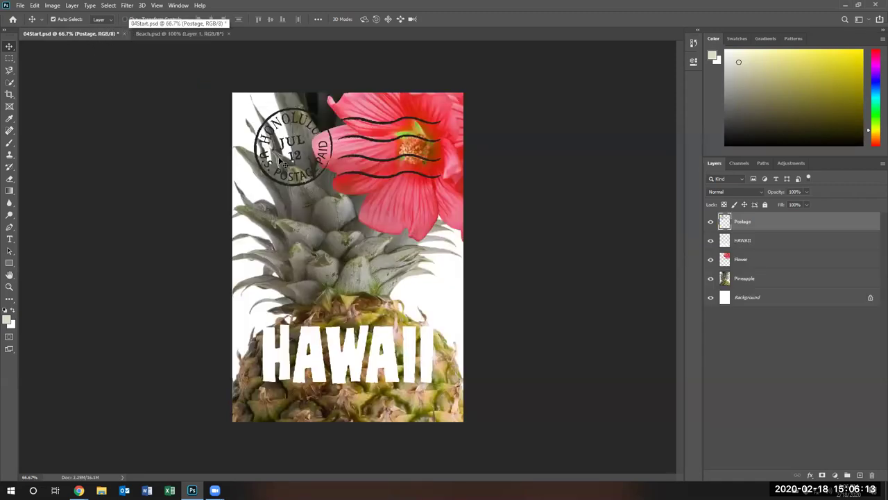
click(160, 32)
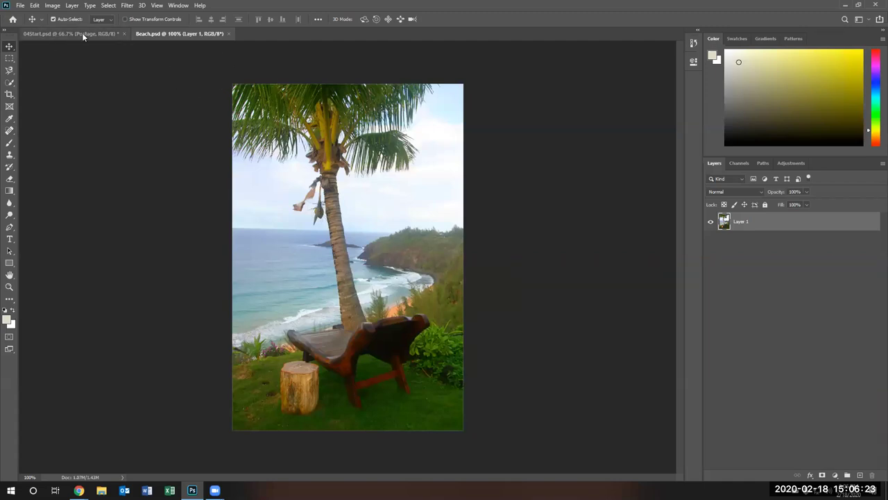
click(179, 5)
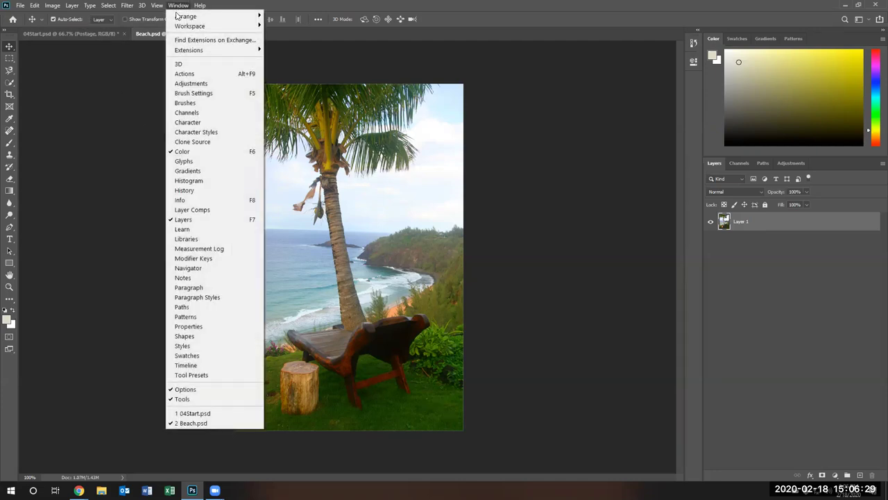
mouse_move(179, 18)
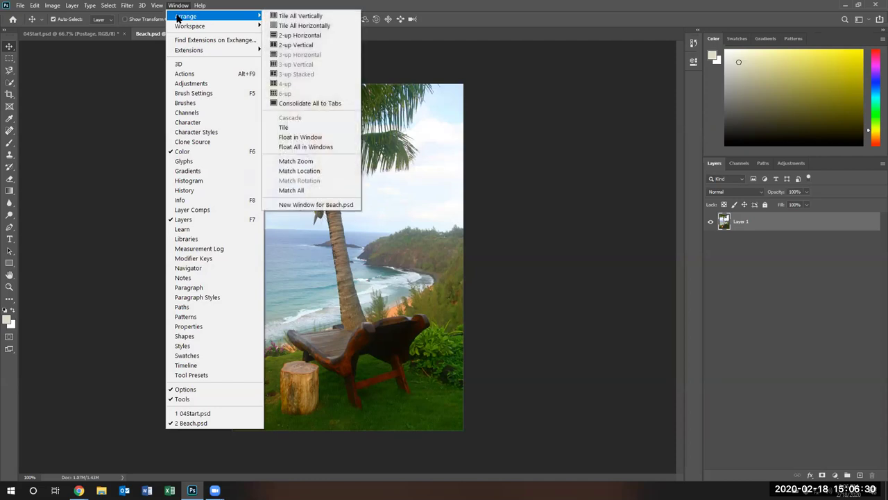
click(312, 46)
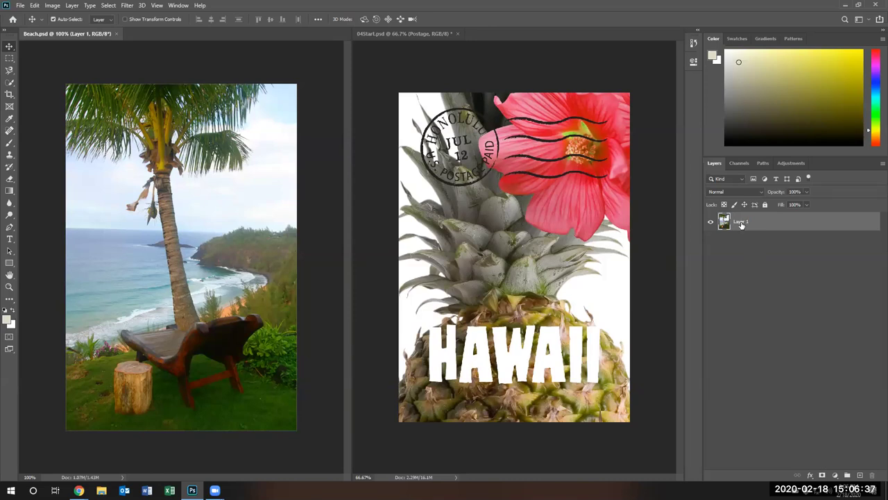
Copy the Beach image's Layer 1 onto the 04Start canvas, and close Beach.psd
drag(741, 224, 499, 237)
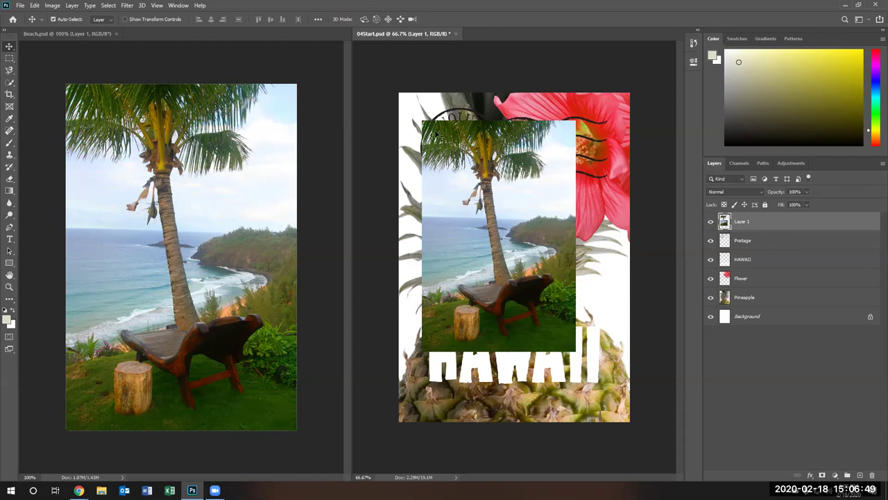
click(115, 34)
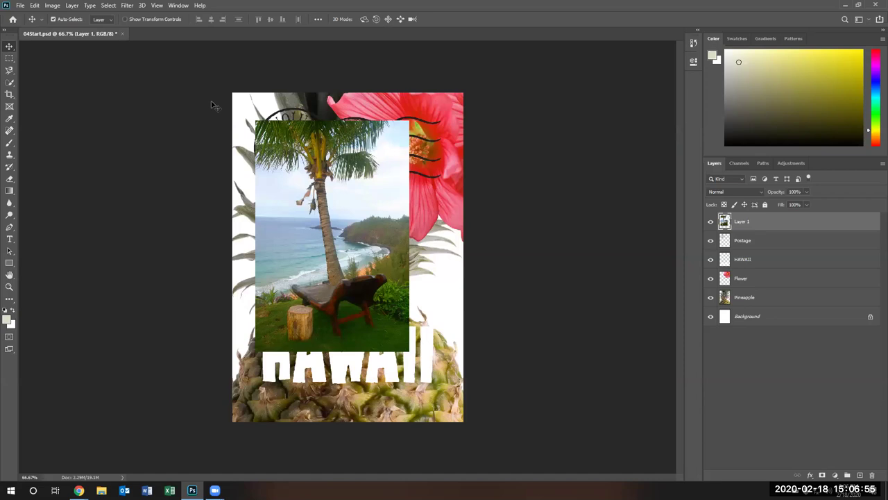
Select the Flower layer and place the Flower2 file above it as an embedded object
click(770, 281)
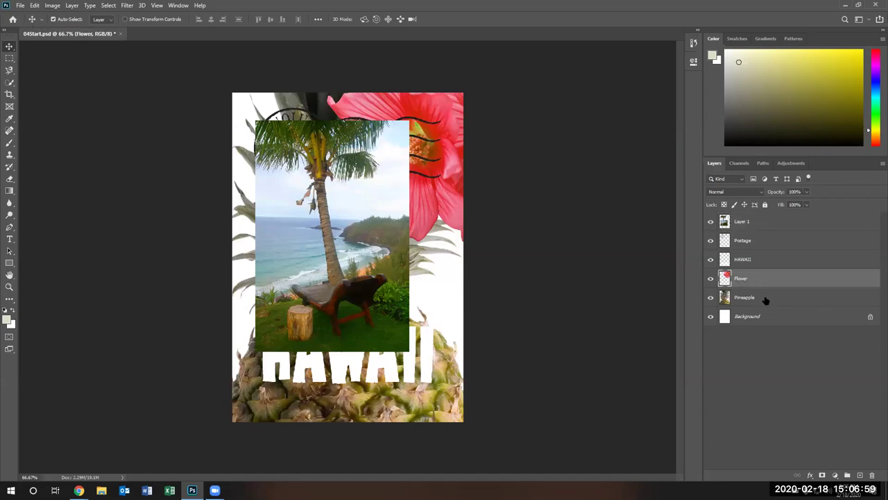
click(773, 244)
click(768, 280)
click(767, 260)
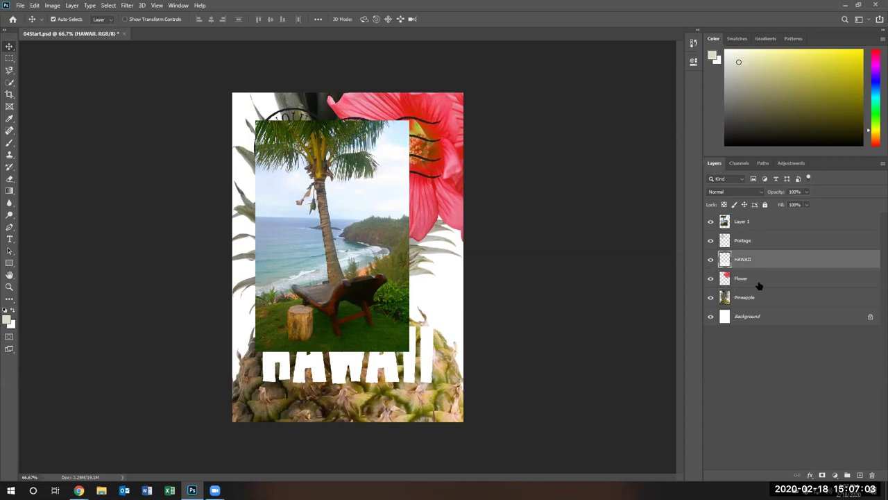
click(760, 283)
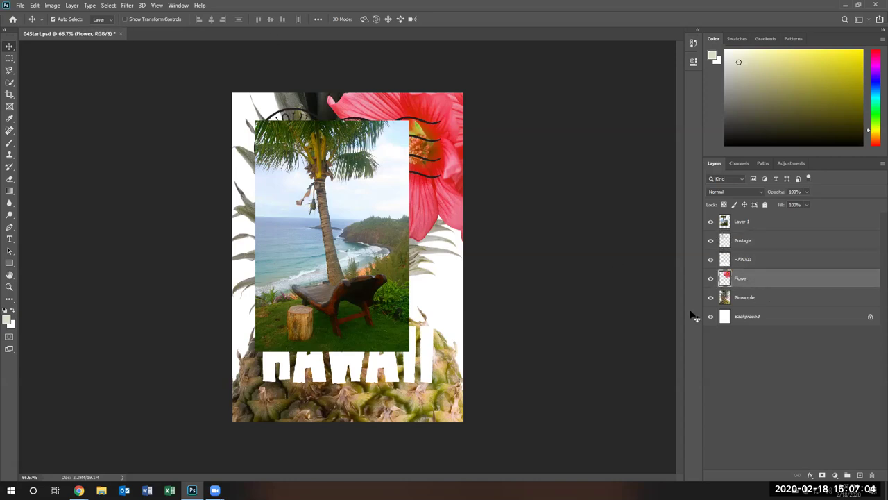
click(21, 5)
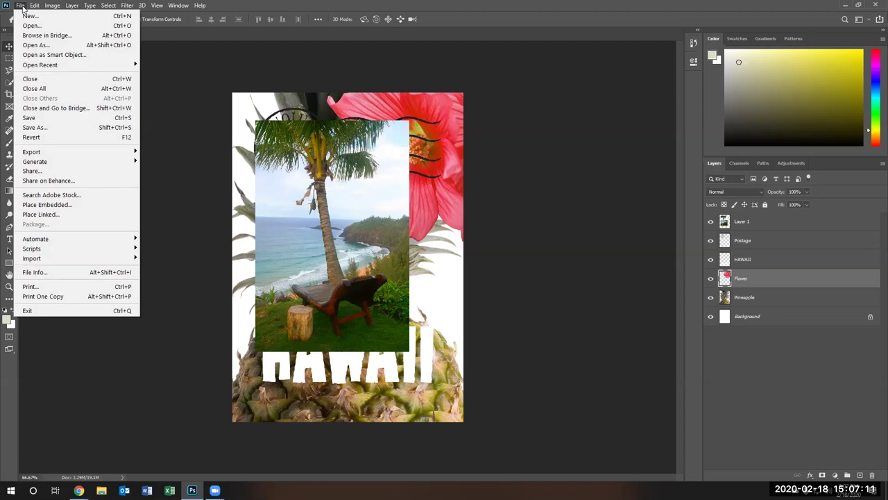
click(46, 205)
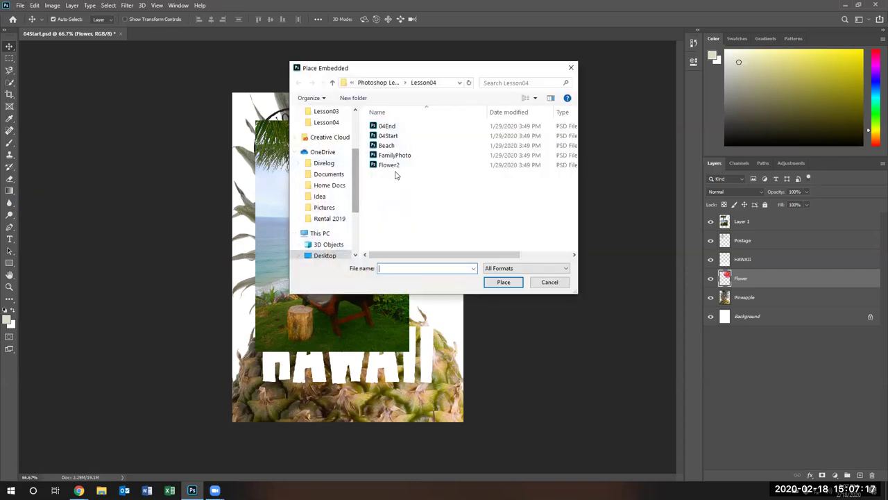
click(394, 167)
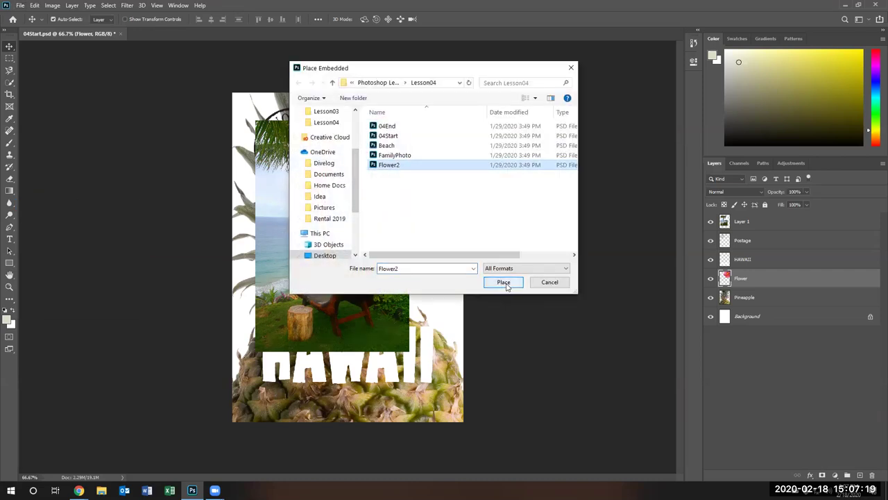
click(504, 283)
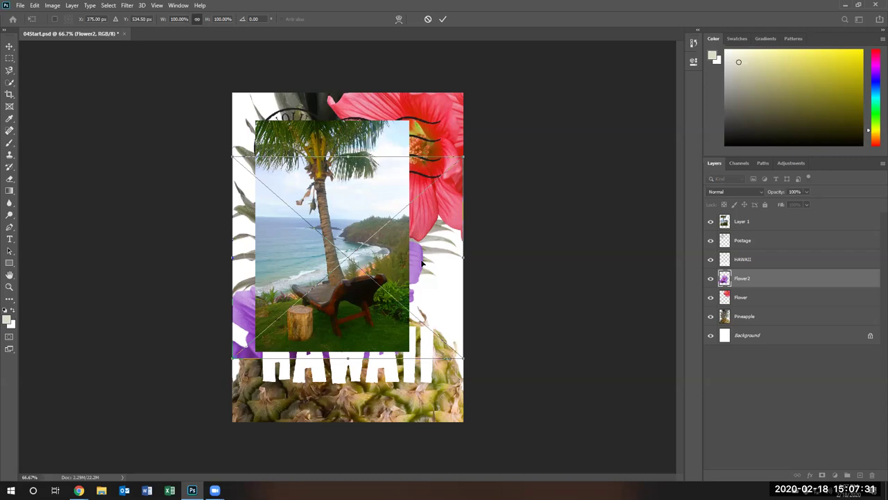
Move the placed Flower2 image to the poster's lower-left corner, around X 243 px, Y 861 px, and commit the placement
drag(422, 267, 370, 380)
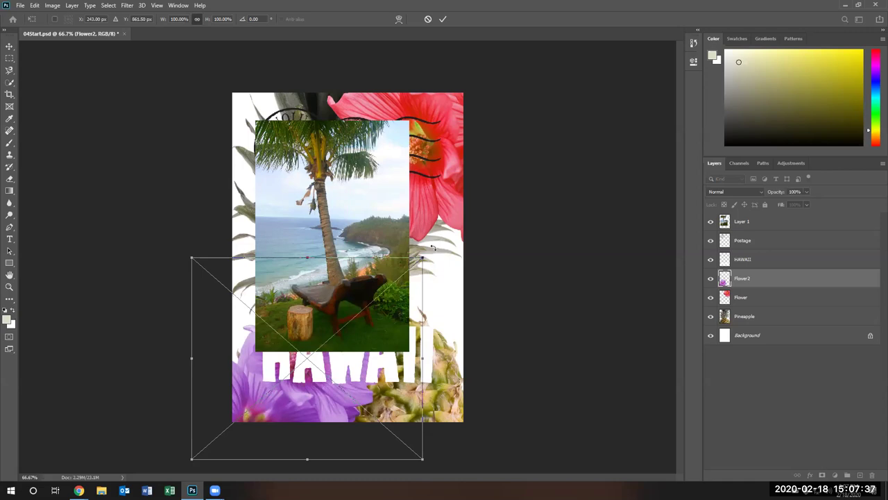
drag(431, 247, 453, 237)
click(443, 19)
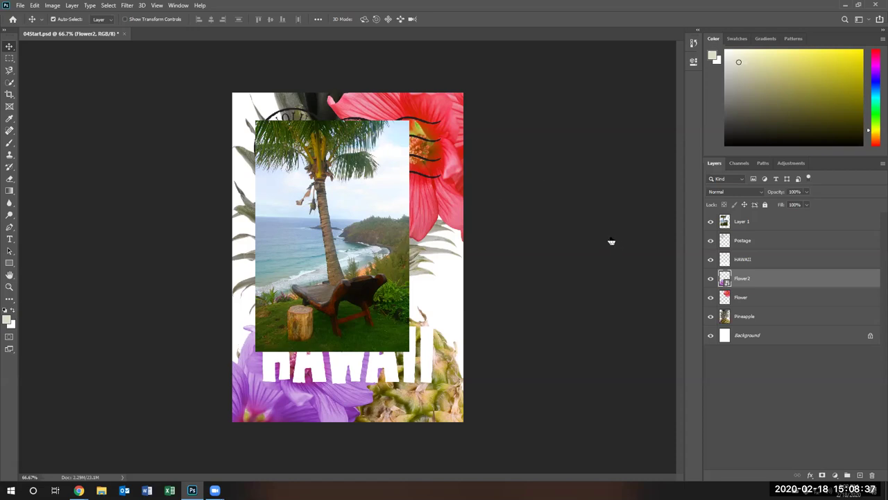
Move Layer 1 between the Flower and Pineapple layers, and hide the Postage, HAWAII, Flower2 and Flower layers
click(747, 226)
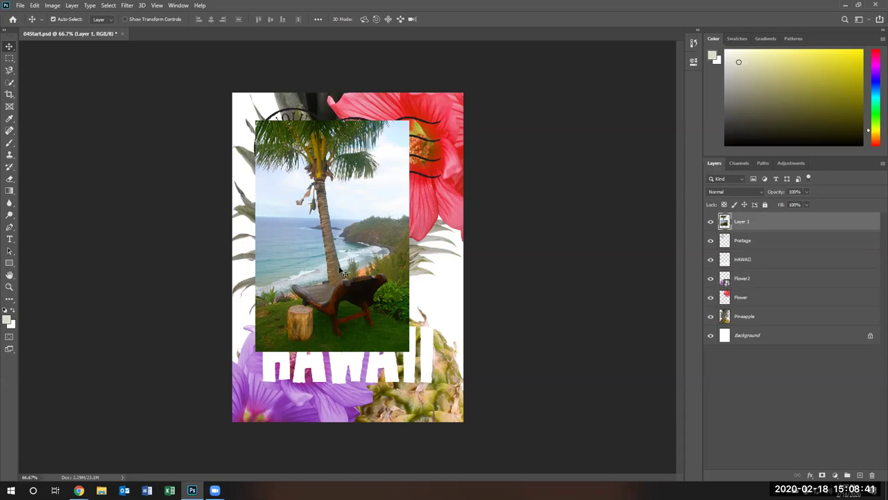
drag(762, 225, 759, 298)
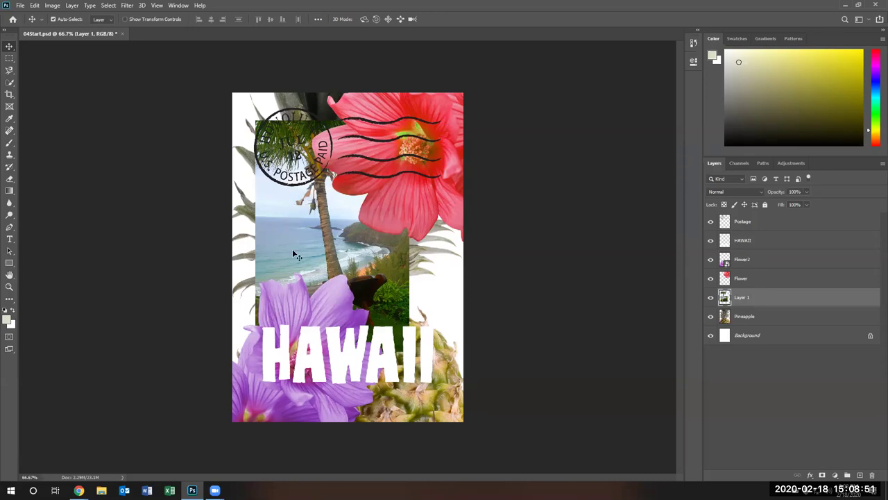
click(710, 222)
click(710, 241)
click(710, 259)
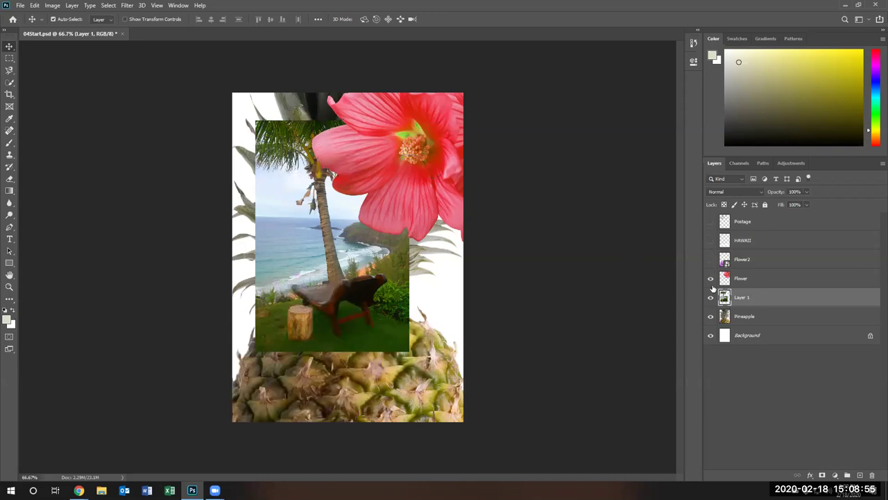
click(711, 278)
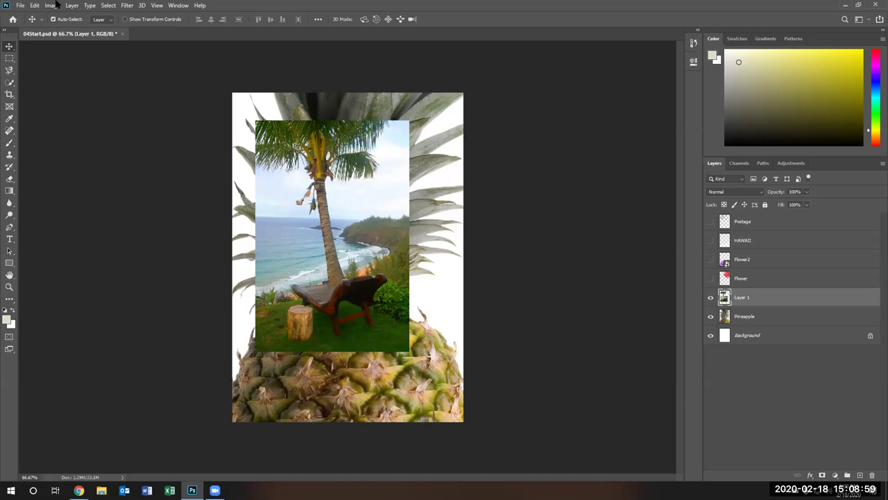
Free-transform the beach photo to about 51% scale, rotated about 25° clockwise, positioned over the pineapple leaves around X 217 px, Y 416 px
click(34, 5)
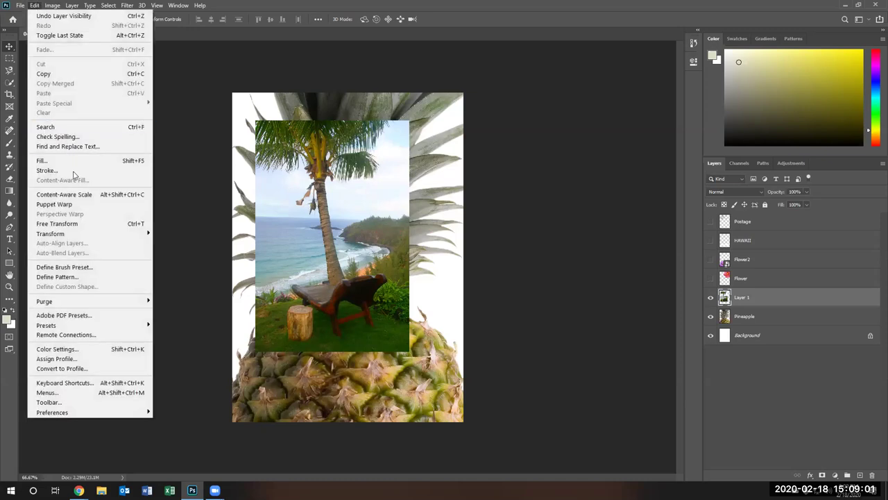
click(59, 224)
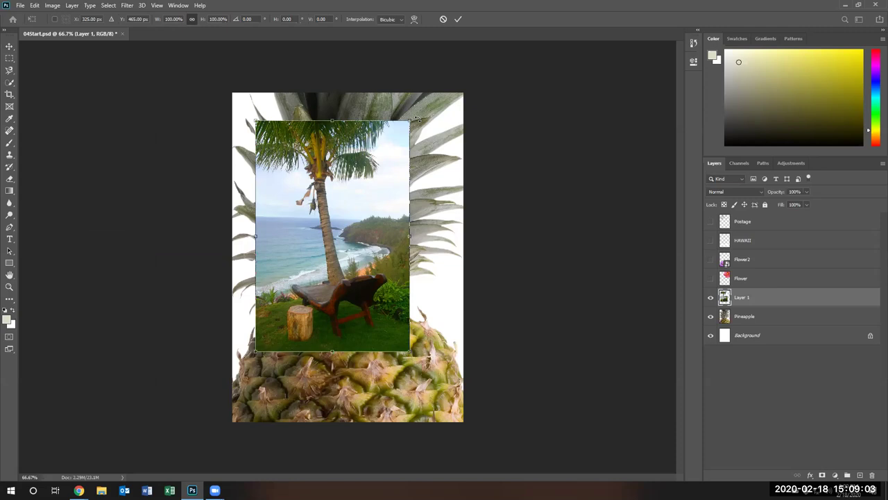
drag(410, 120, 400, 201)
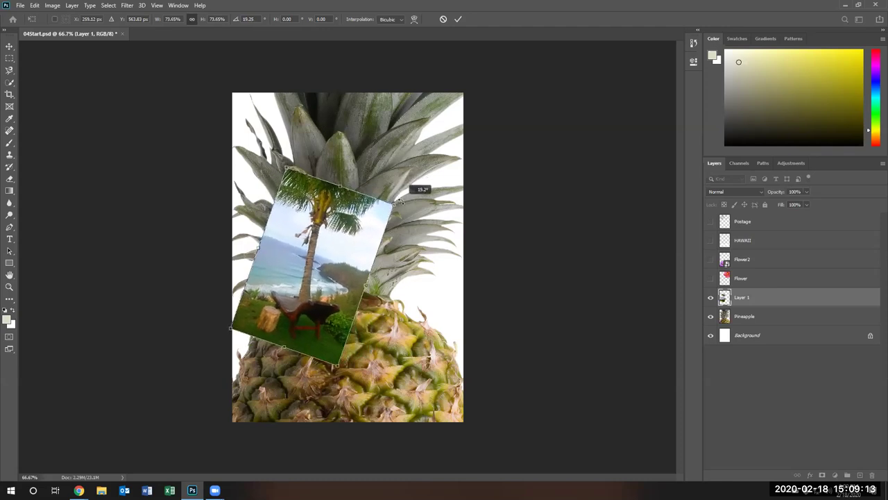
drag(400, 202, 345, 237)
drag(311, 282, 313, 230)
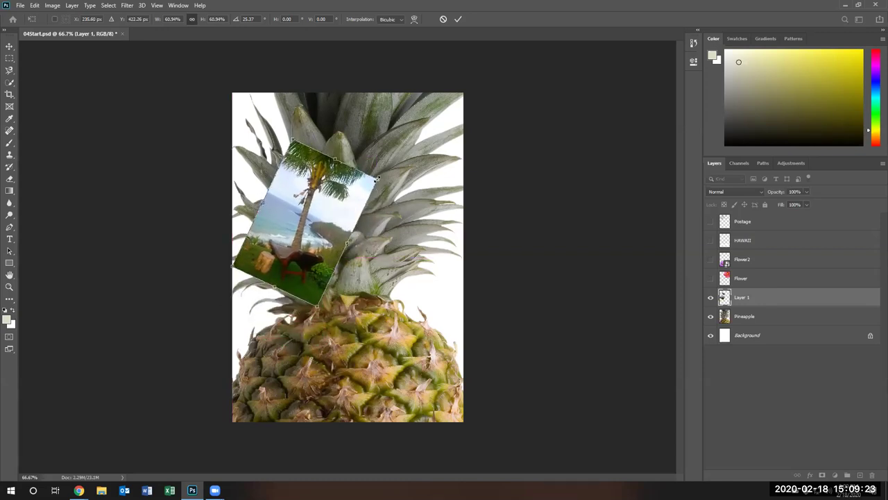
drag(378, 179, 360, 189)
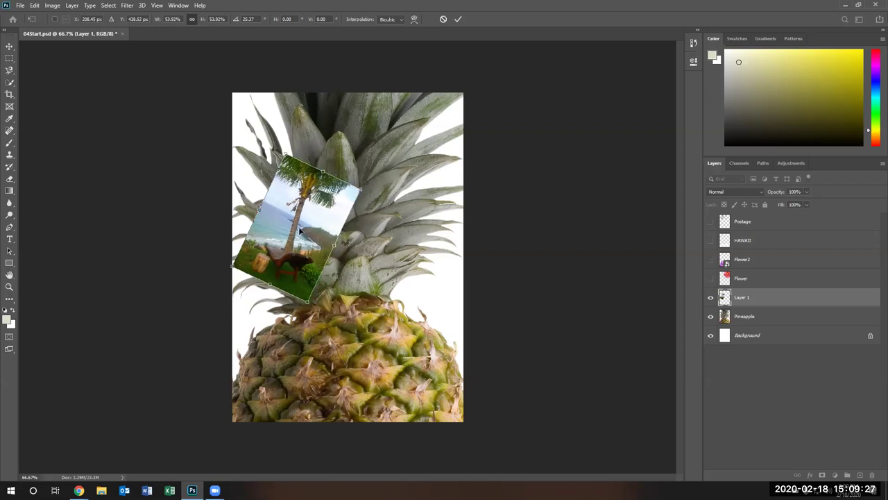
drag(300, 231, 313, 229)
drag(299, 147, 296, 143)
mouse_move(306, 213)
mouse_down()
mouse_move(298, 215)
mouse_move(311, 204)
mouse_up()
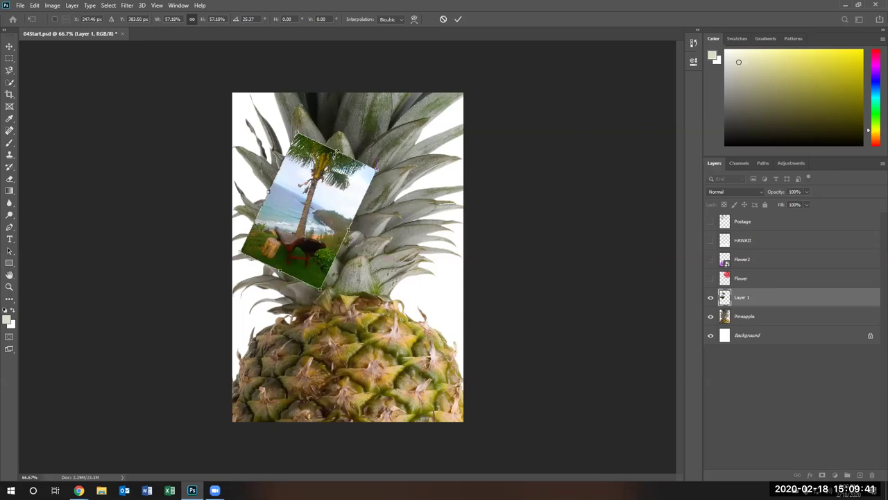
drag(337, 152, 331, 167)
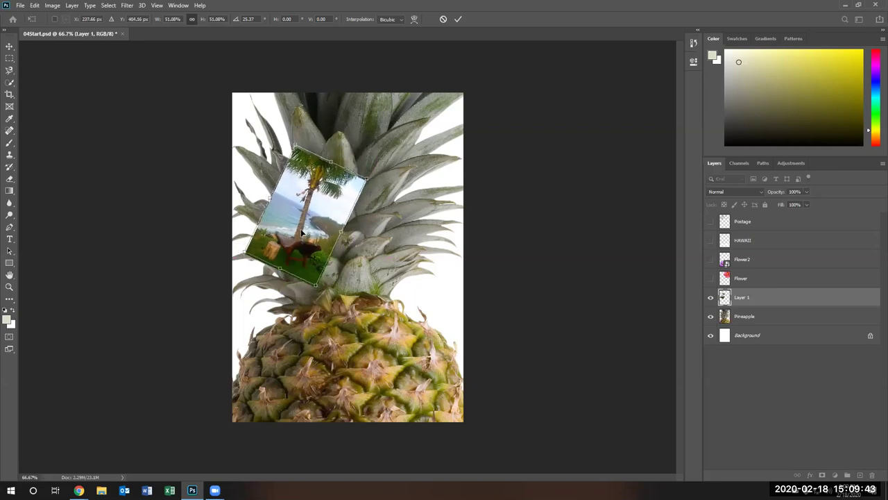
drag(299, 224, 291, 230)
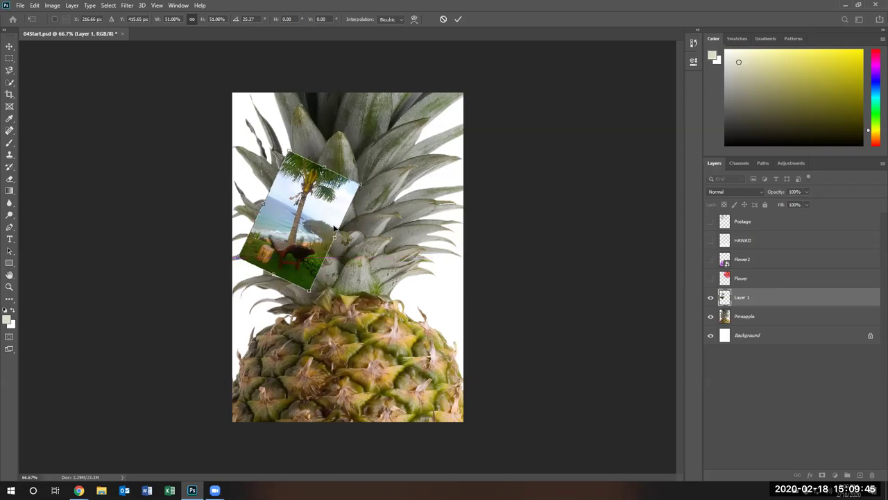
key(Return)
Show the Flower and Postage layers, and move the postmark down so its circular stamp overlaps the beach photo
click(711, 278)
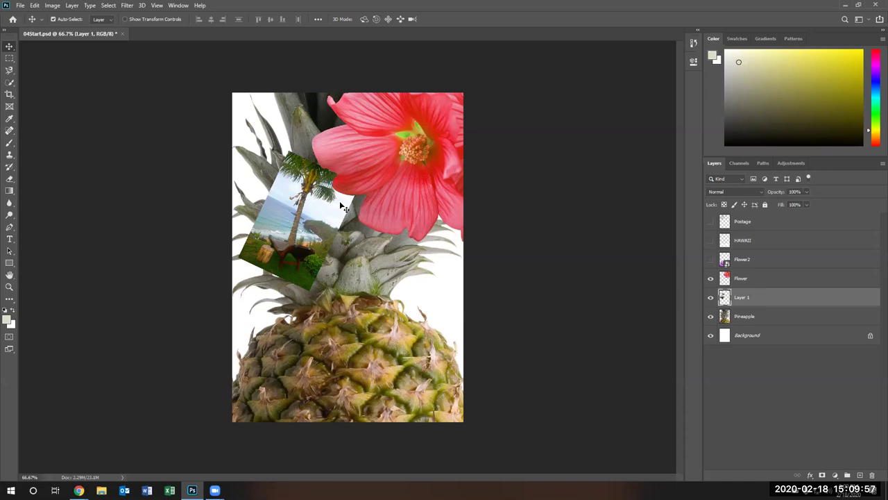
click(711, 221)
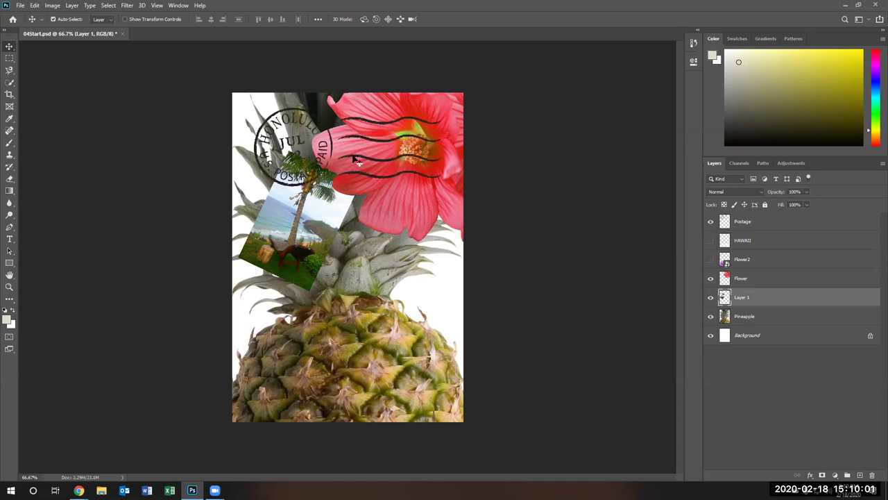
mouse_move(353, 159)
mouse_down()
mouse_move(340, 156)
mouse_move(371, 214)
mouse_up()
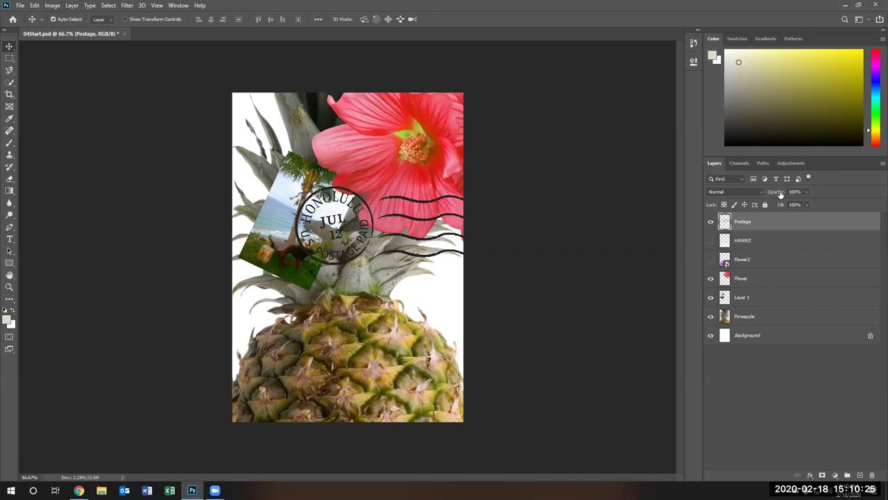
Lower the Postage layer's opacity to about 28%
drag(779, 194, 798, 194)
click(805, 192)
drag(805, 204, 776, 204)
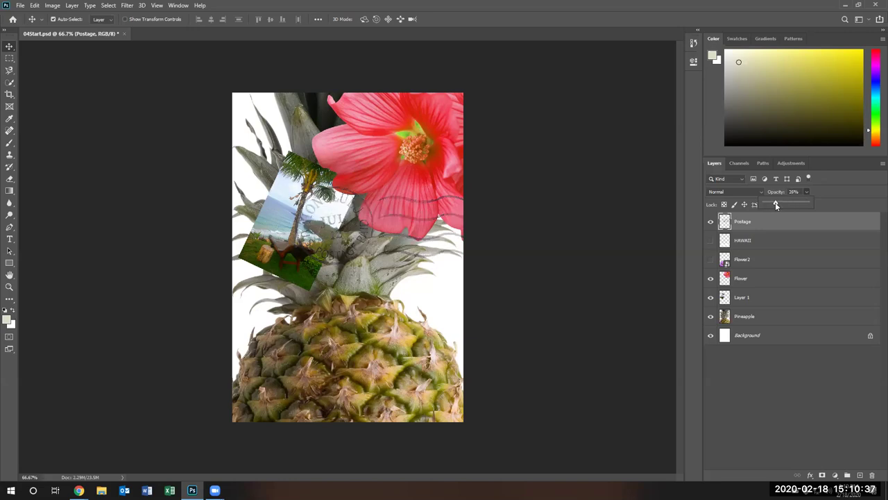
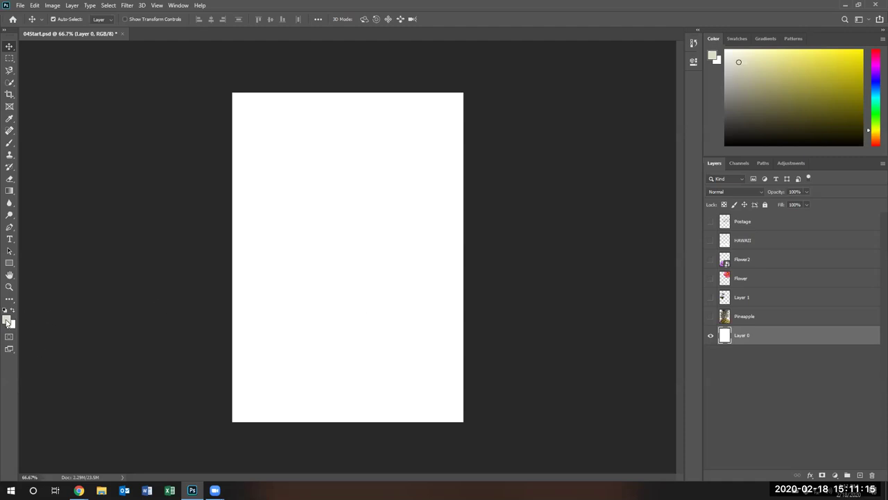
Set the foreground color to light blue 97ccf1
click(8, 320)
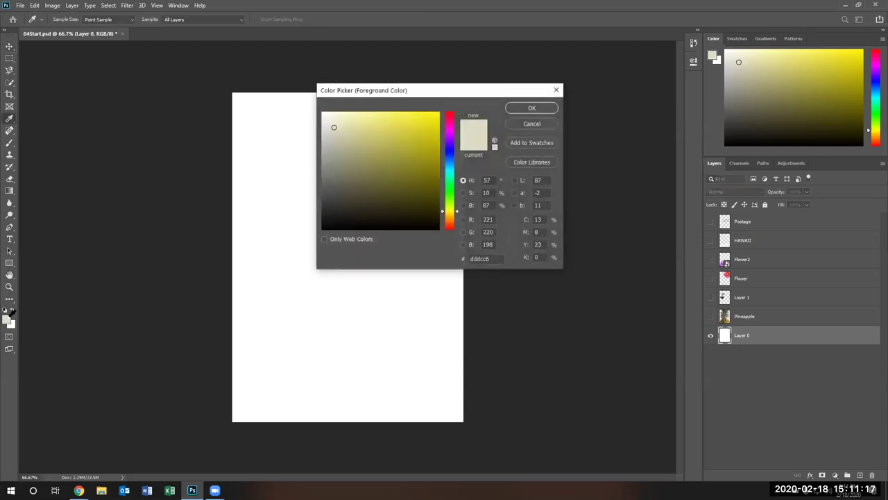
click(451, 162)
click(365, 118)
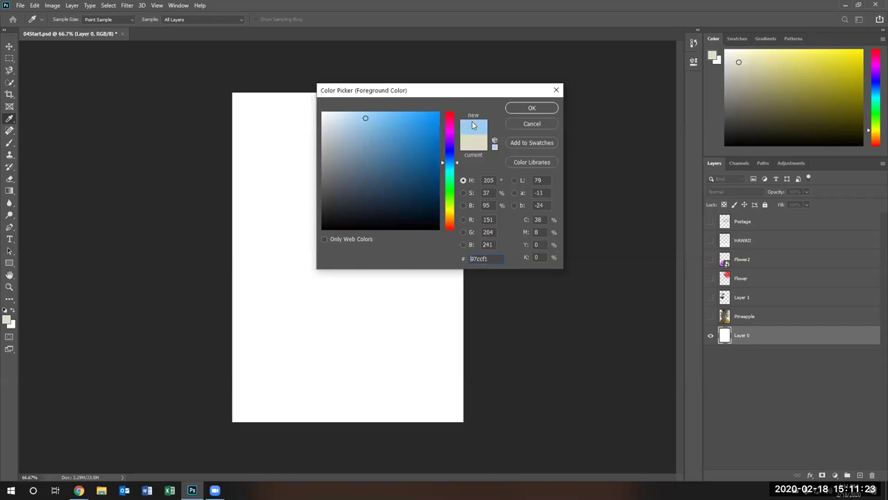
click(532, 107)
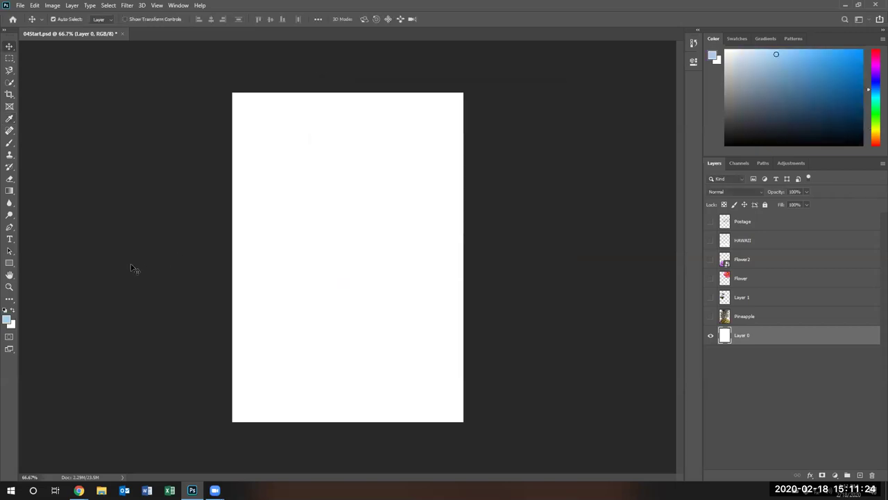
Set the background color to pink fa8686 and render Clouds on Layer 0
click(11, 325)
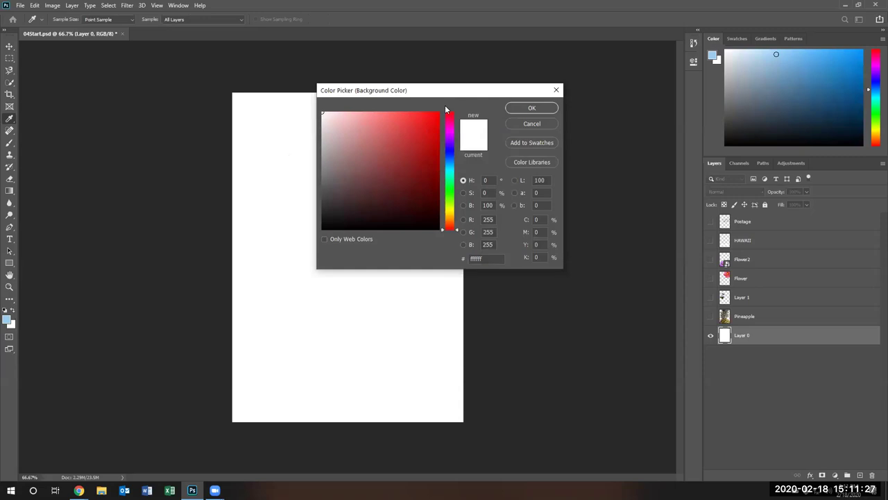
click(376, 114)
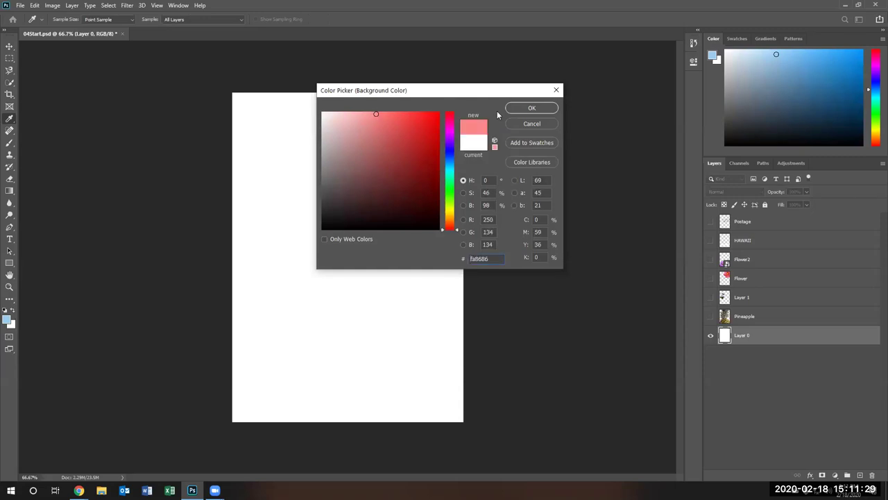
click(526, 108)
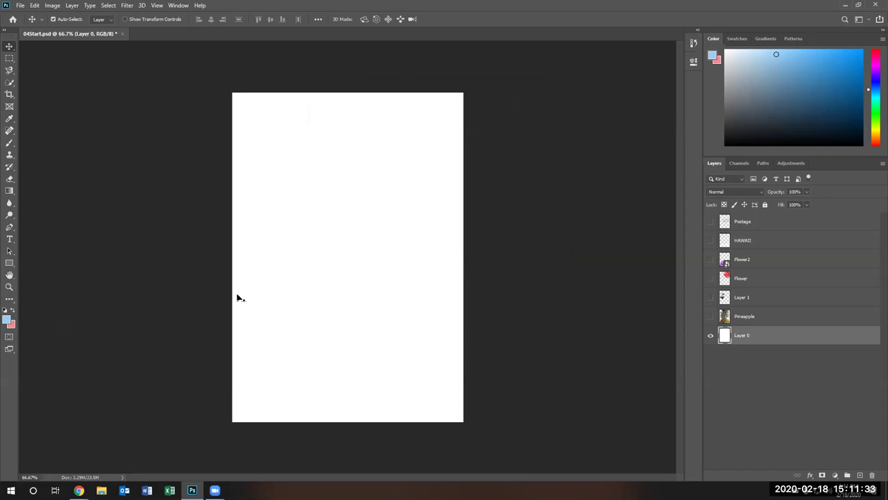
click(127, 5)
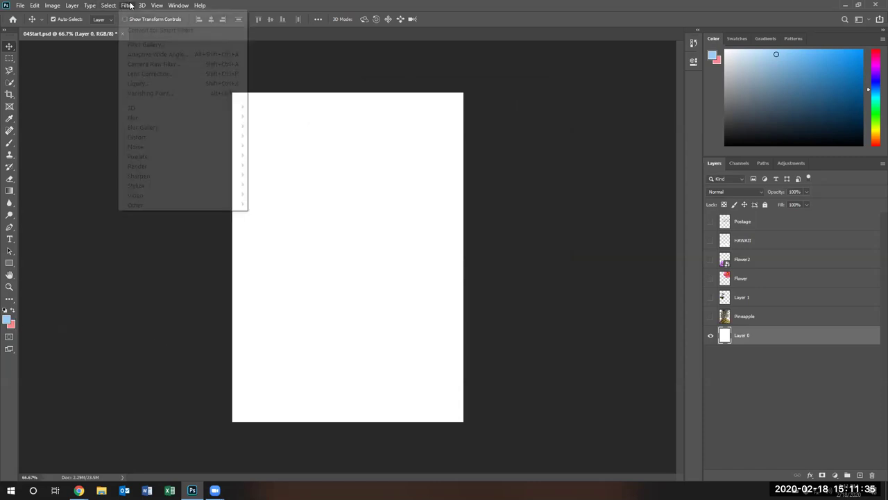
mouse_move(168, 166)
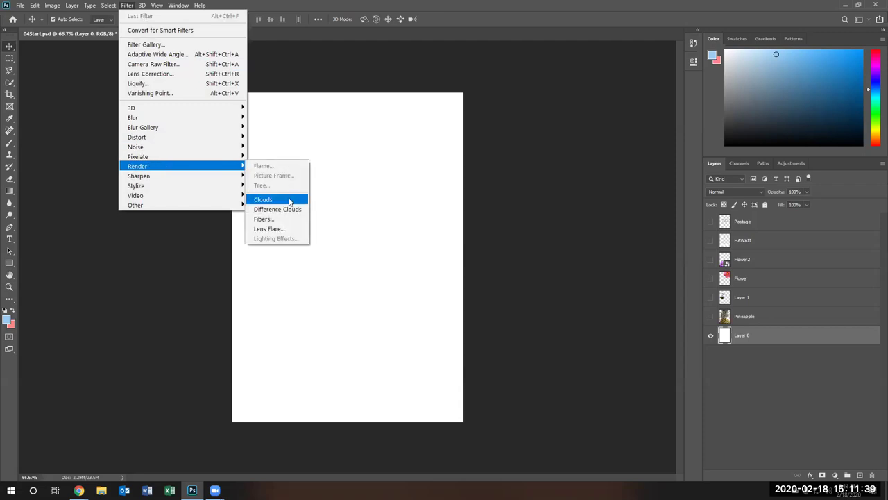
click(268, 201)
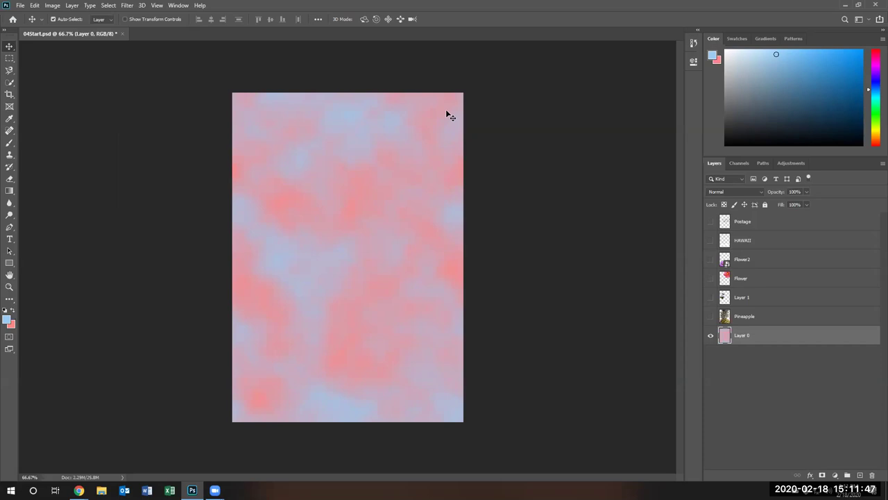
Change the background color to pale yellow f6f7c2 and render Clouds on Layer 0 again
click(12, 324)
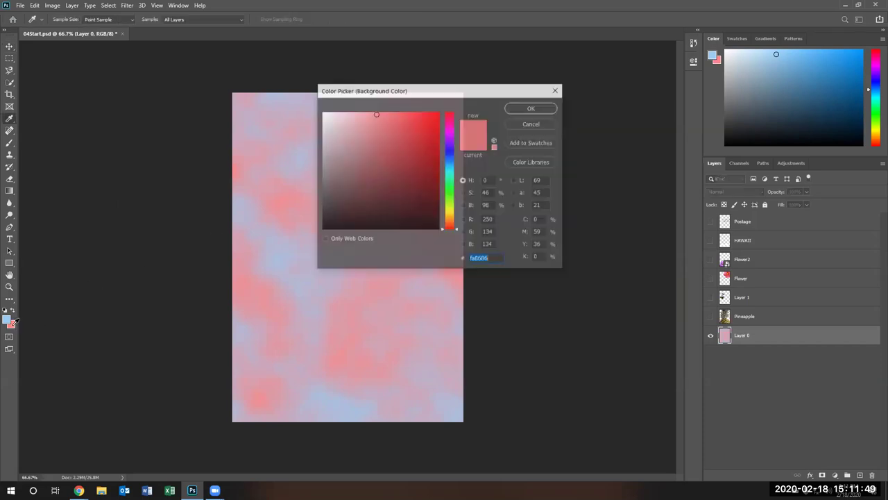
drag(452, 211, 452, 213)
click(451, 209)
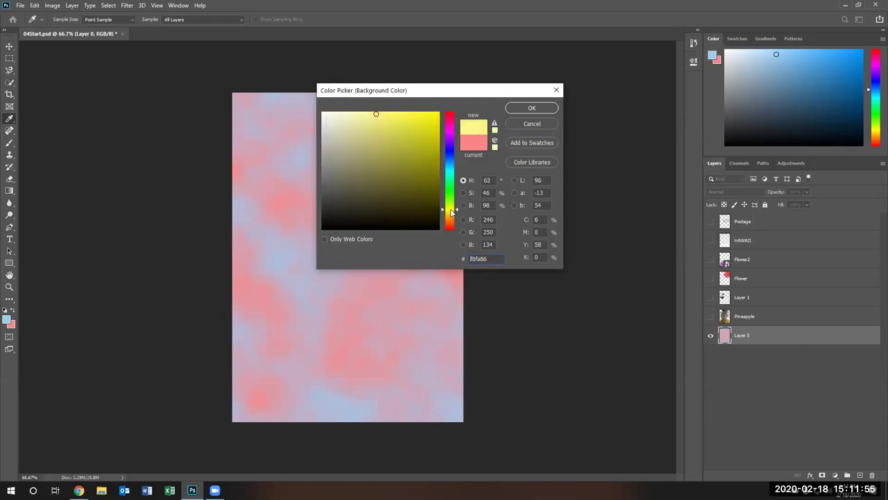
click(452, 207)
click(452, 208)
drag(377, 114, 346, 115)
click(532, 109)
key(v)
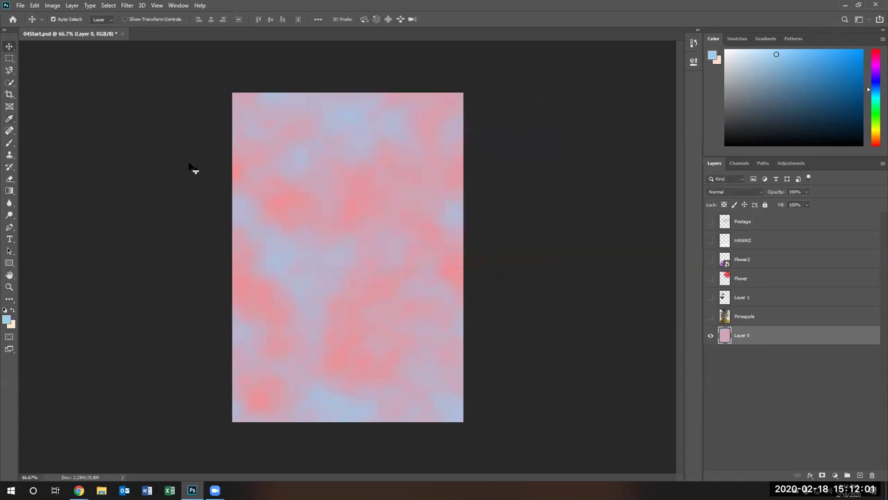
click(128, 7)
mouse_move(162, 169)
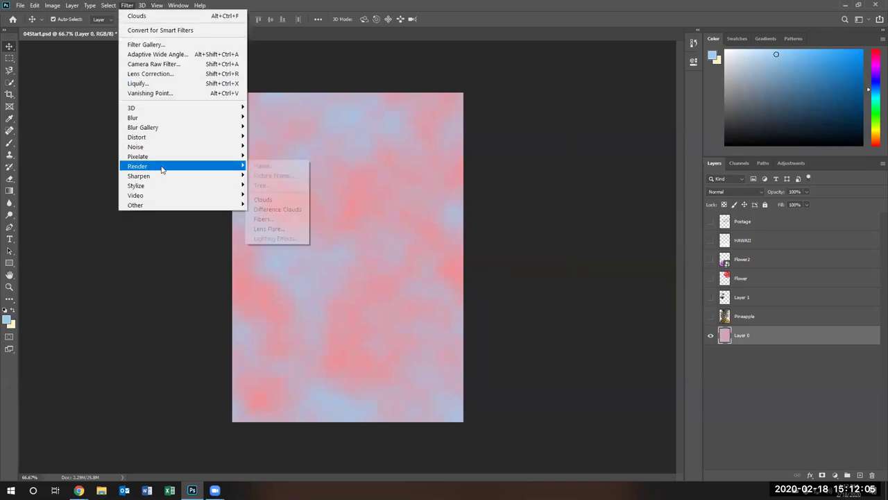
click(290, 199)
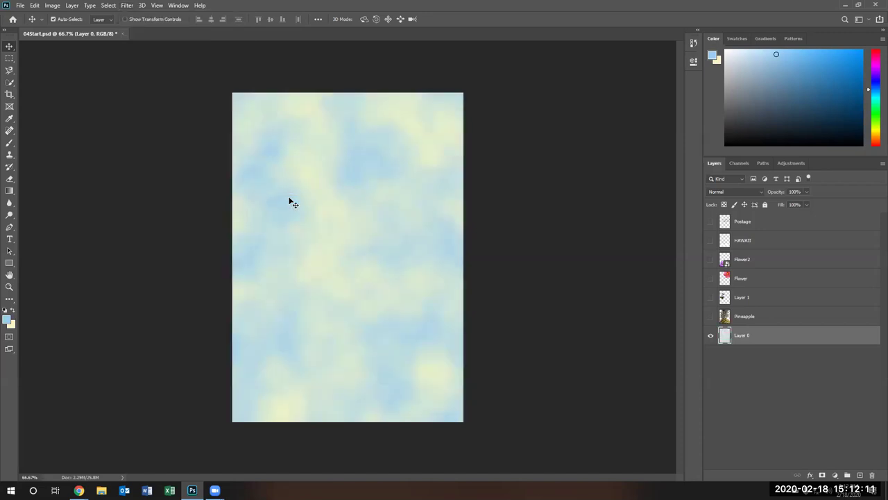
Change the background color to strong blue 1557ee and re-render Clouds on Layer 0 in the two blues
click(12, 324)
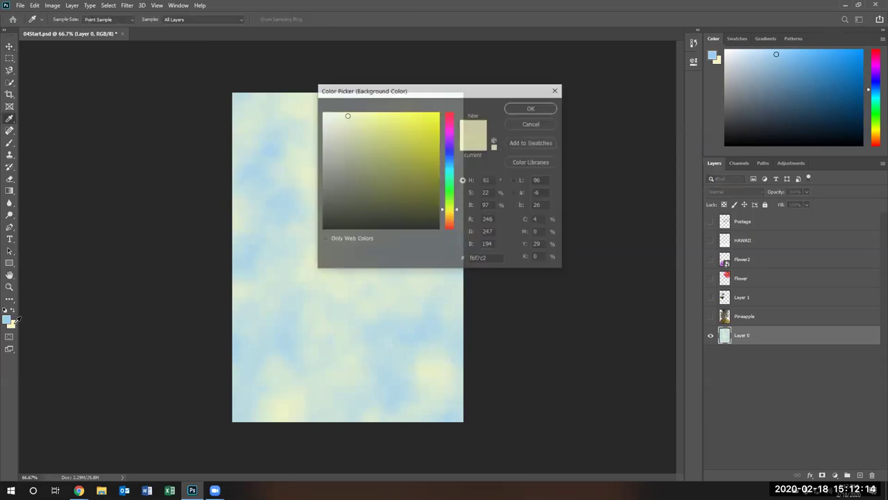
click(449, 152)
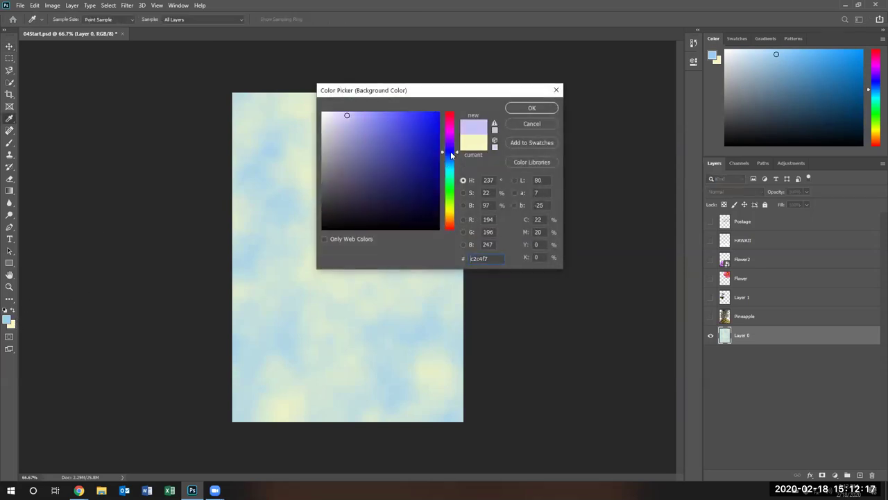
click(452, 156)
drag(419, 122, 429, 120)
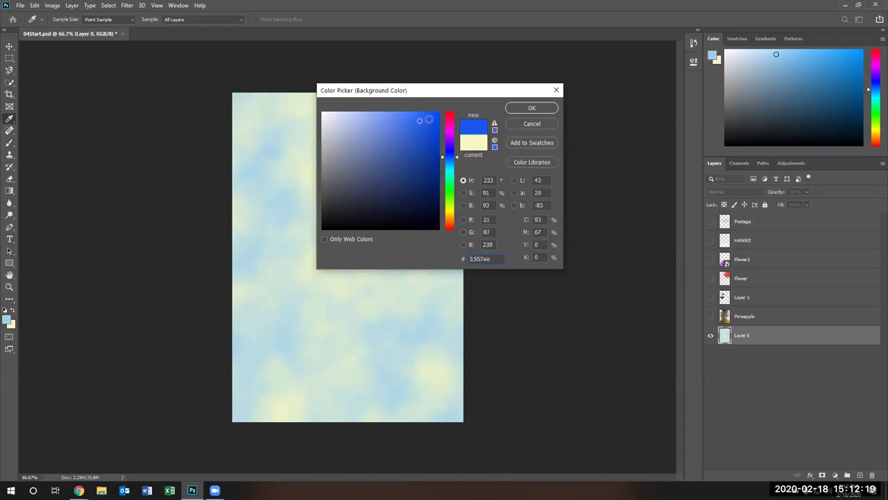
click(528, 107)
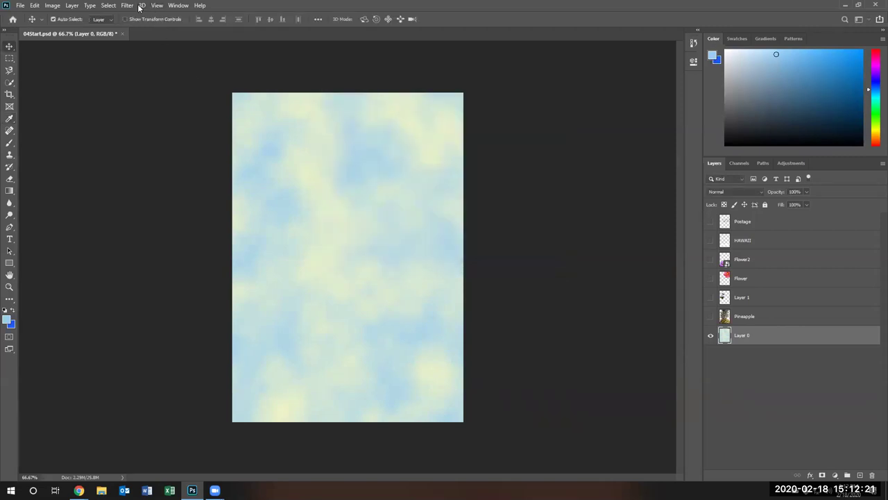
click(127, 5)
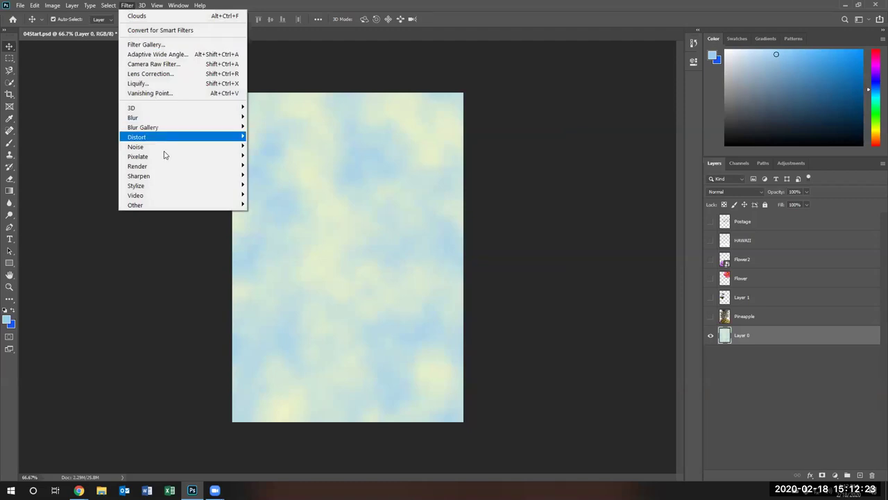
mouse_move(173, 167)
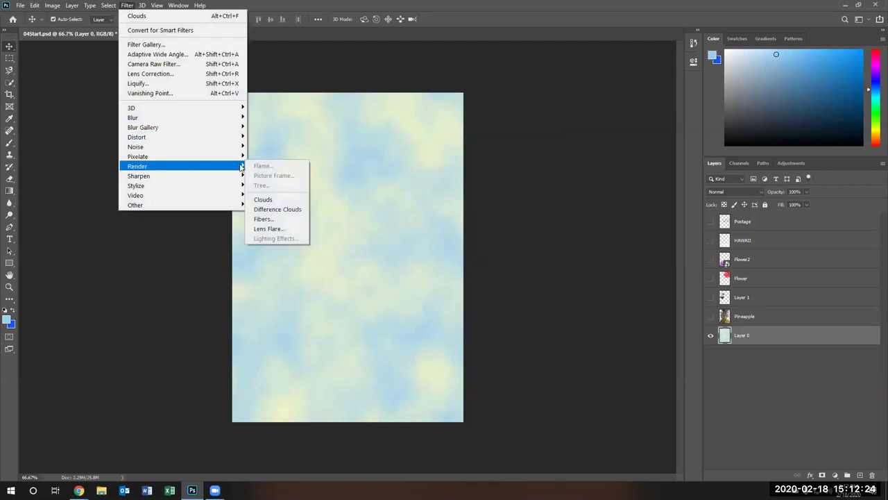
click(294, 199)
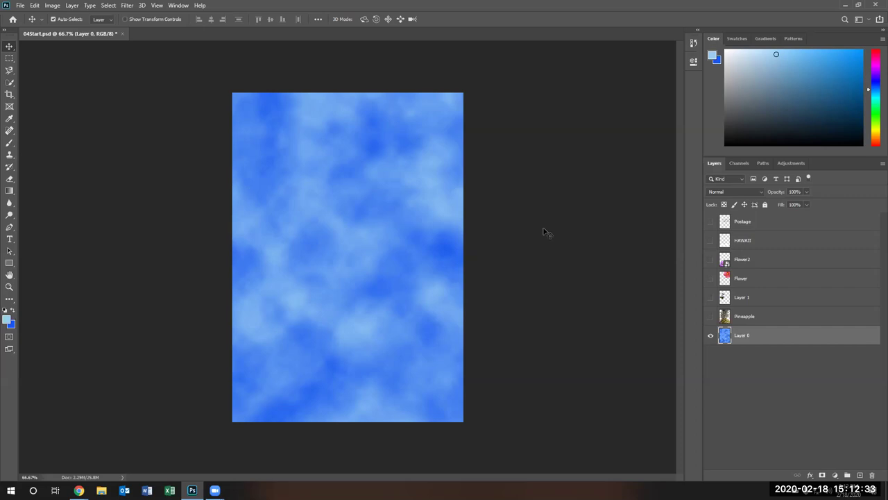
Show the Pineapple layer and Layer 1, and make the beach photo the active layer
click(710, 316)
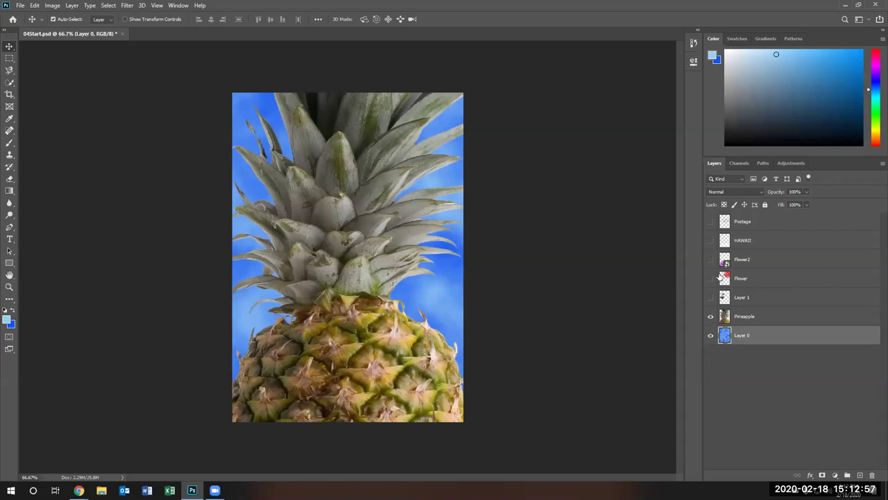
click(711, 299)
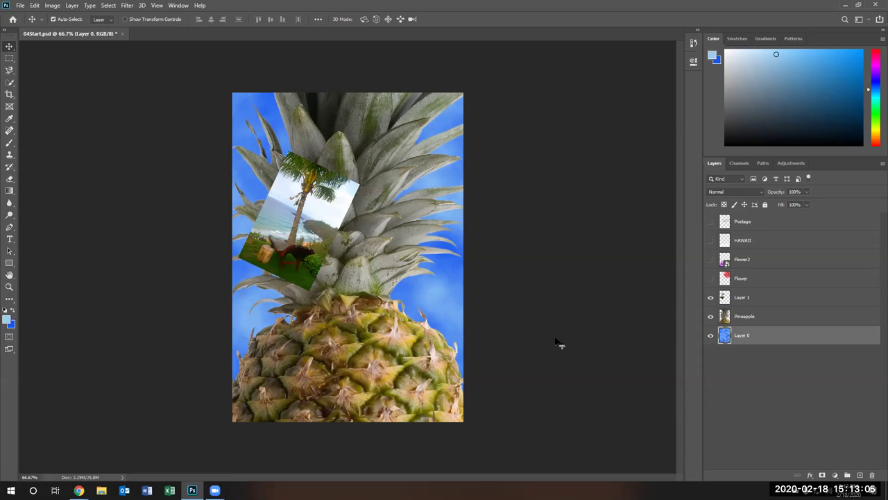
click(297, 206)
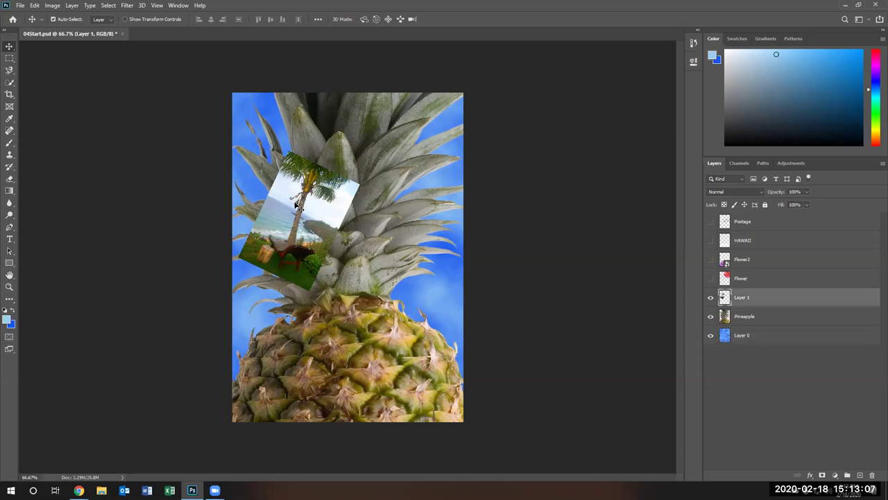
Add a Stroke layer style to the beach photo with a size of 81 px
click(71, 6)
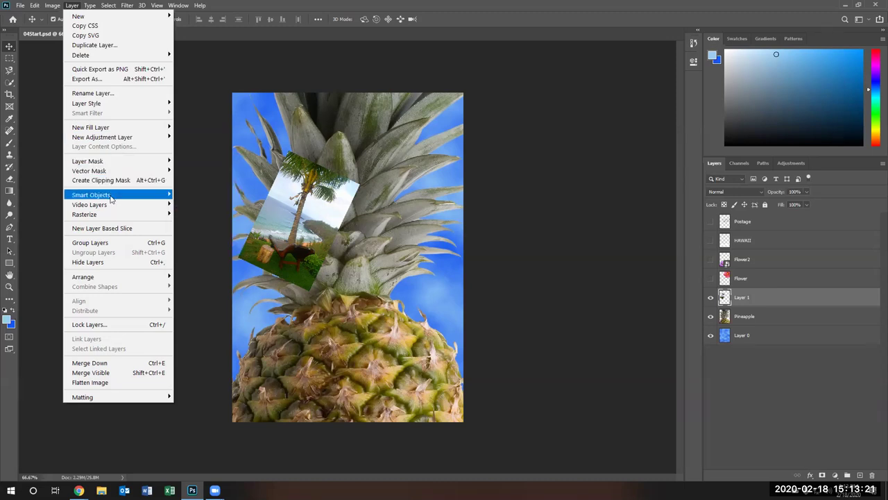
mouse_move(111, 207)
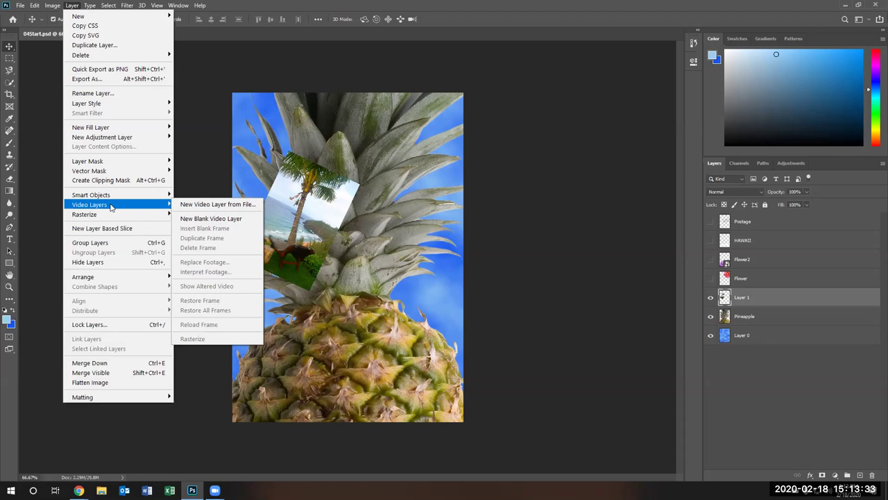
mouse_move(132, 104)
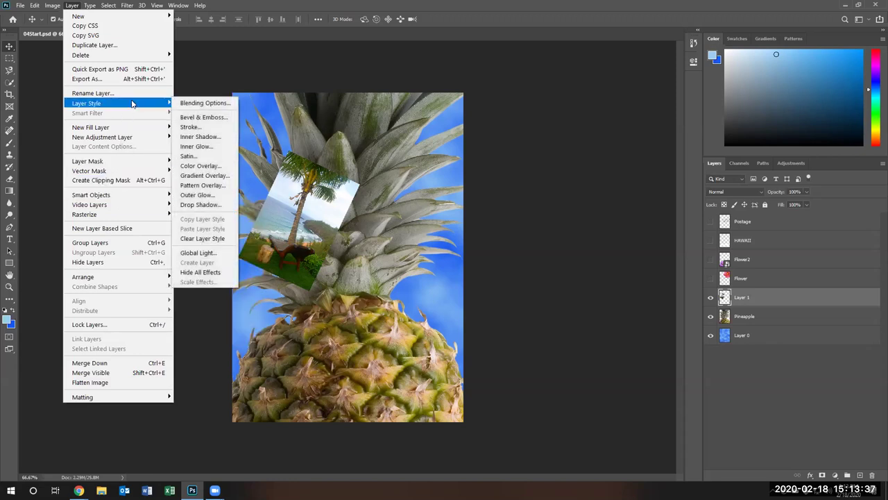
click(199, 129)
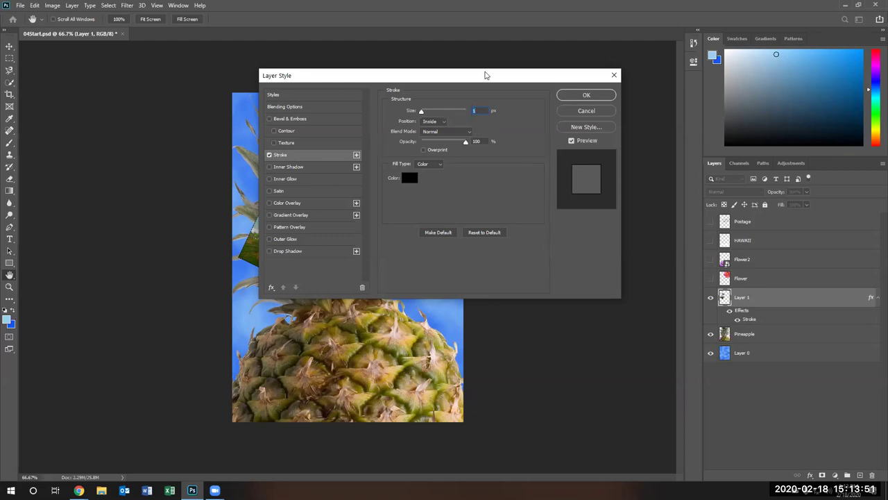
drag(486, 75, 631, 89)
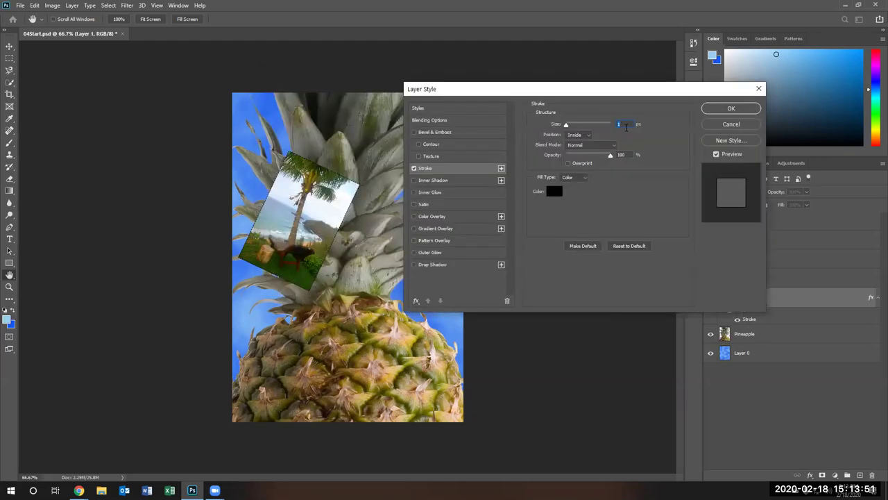
click(583, 125)
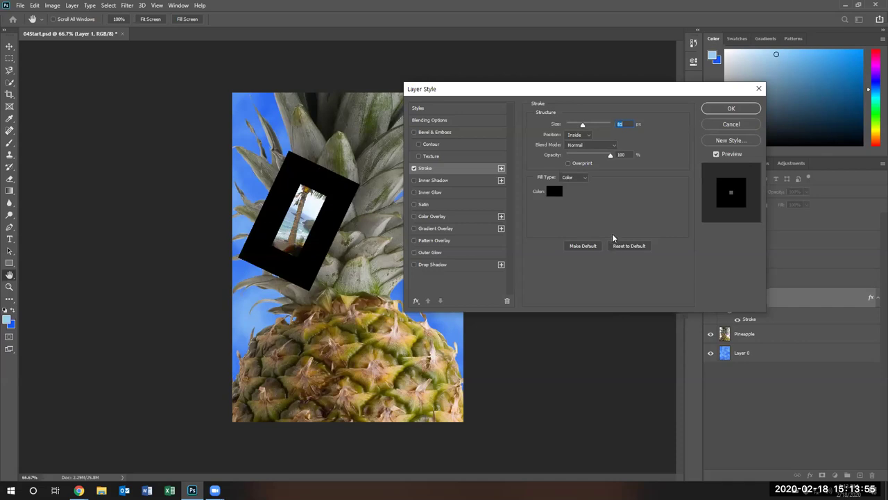
Set the beach photo's stroke color to off-white f8f1f1
click(557, 191)
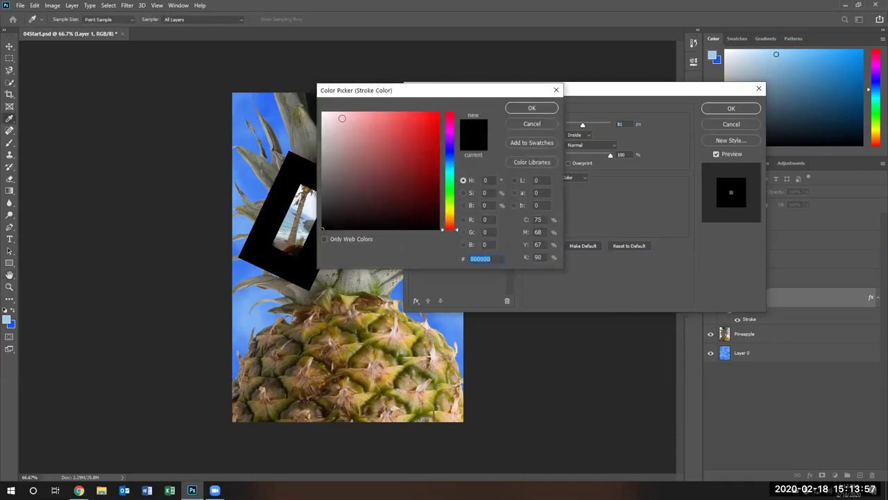
click(324, 114)
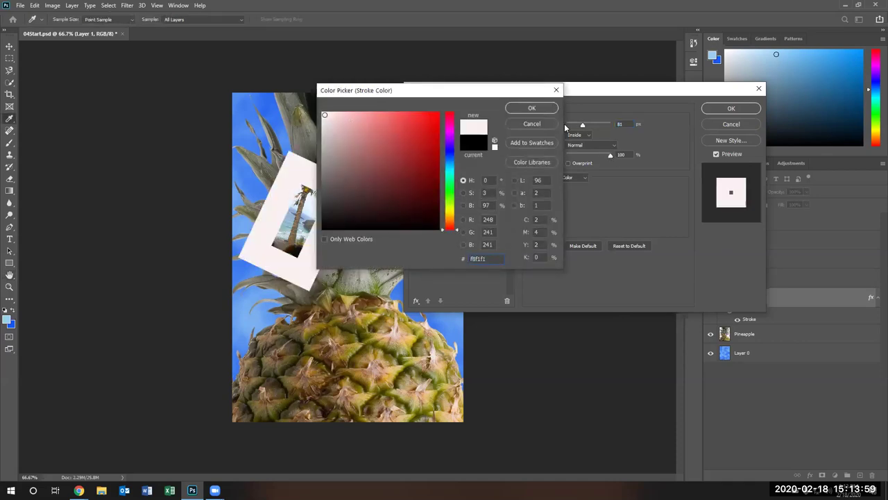
click(532, 108)
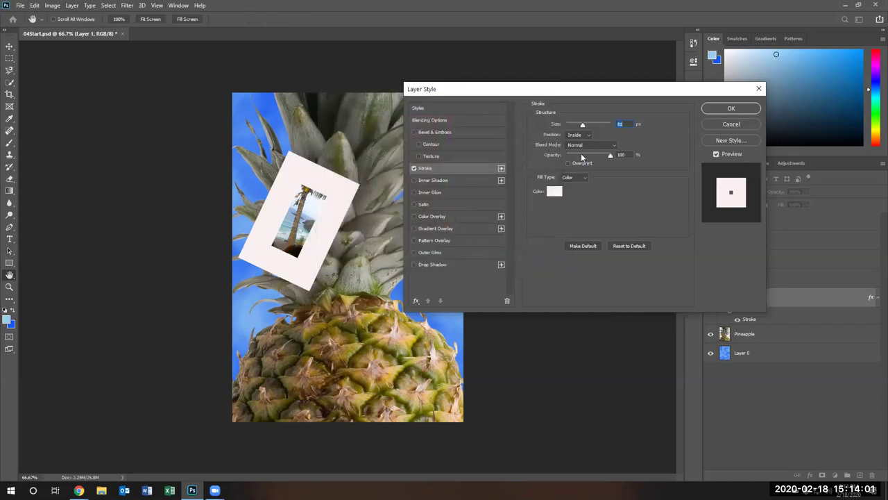
Reduce the beach photo's stroke size to 7 px and apply the layer style
drag(583, 127, 570, 130)
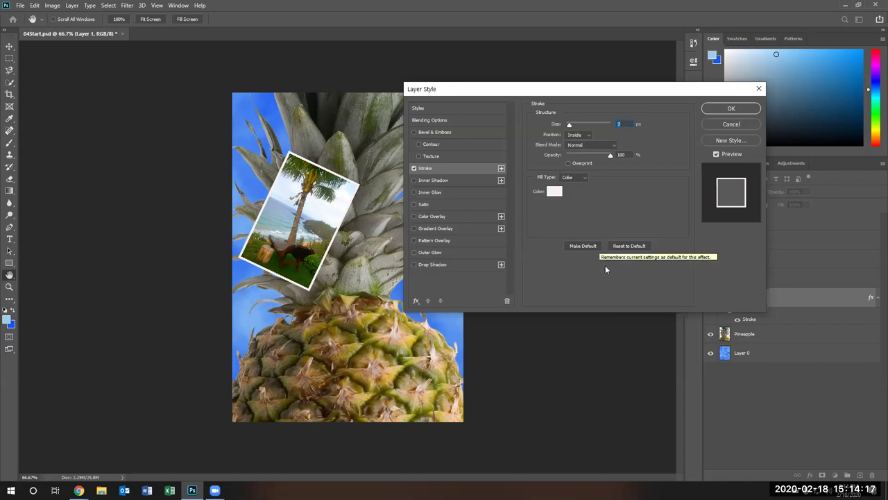
click(731, 109)
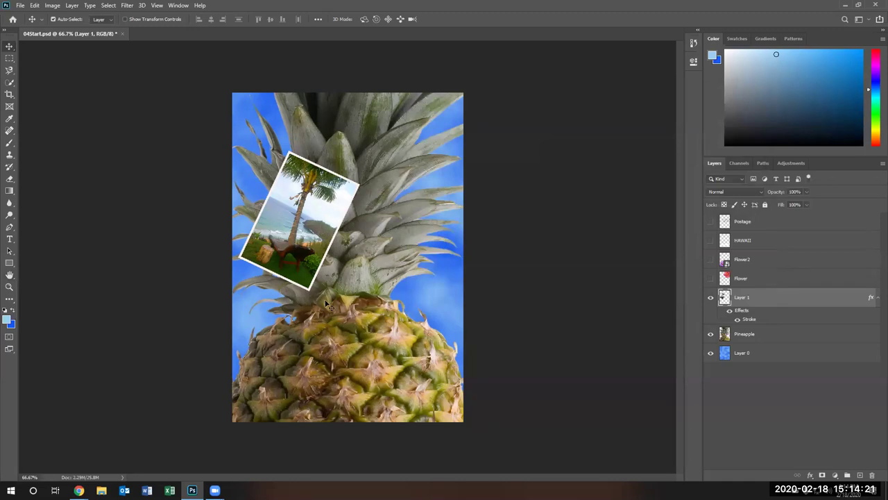
Show the Flower and Flower2 layers and move the purple flower into the postcard's lower-left corner
click(711, 279)
click(711, 259)
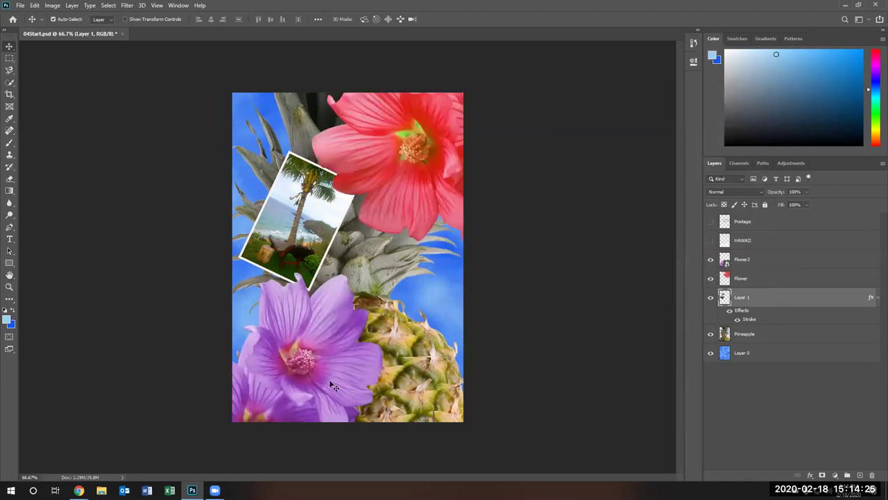
drag(320, 361, 255, 406)
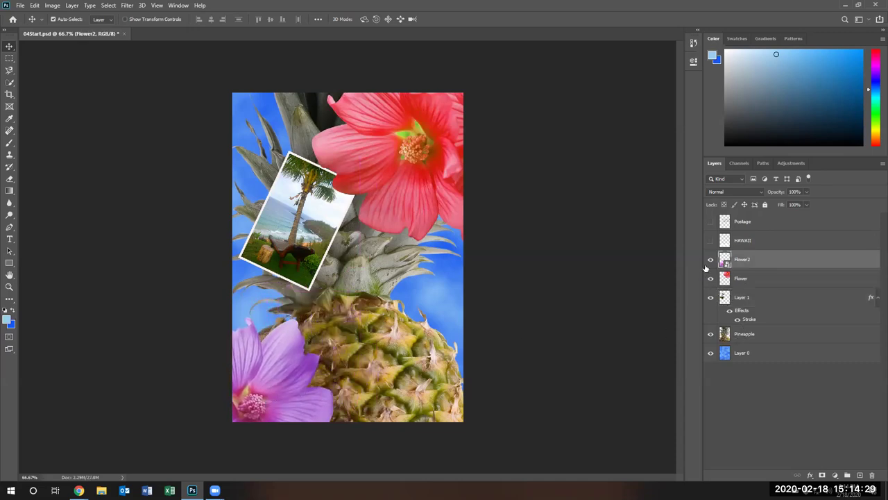
Show the HAWAII and Postage layers and move the HAWAII title slightly upward
click(711, 241)
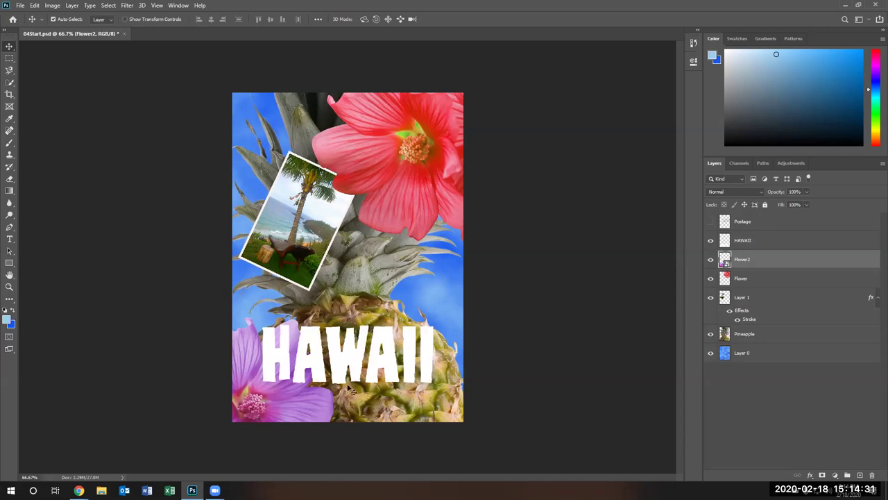
drag(353, 363, 352, 356)
click(711, 221)
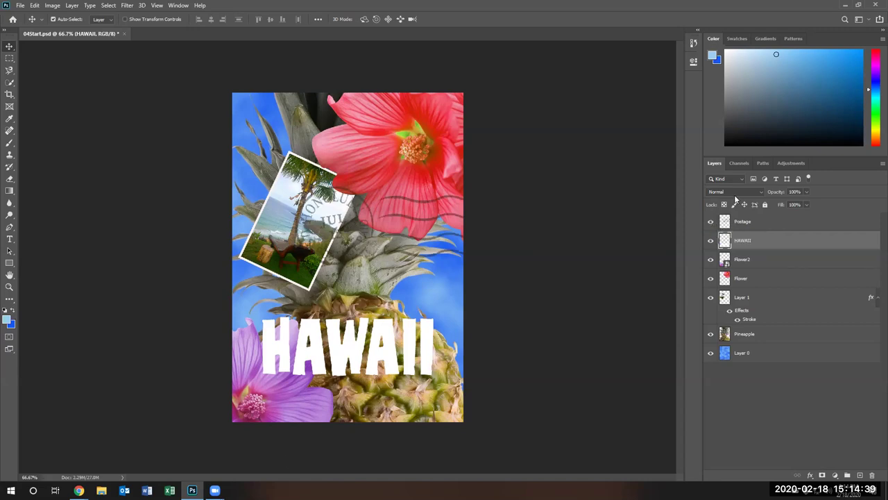
Hide Layer 1, Flower, Flower2, HAWAII and Postage, and make the Pineapple layer active
drag(711, 298, 711, 222)
click(743, 337)
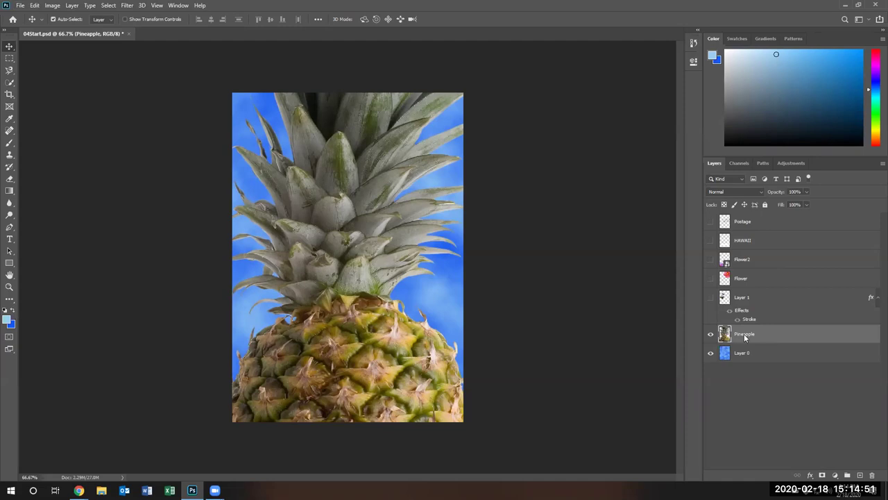
right_click(743, 335)
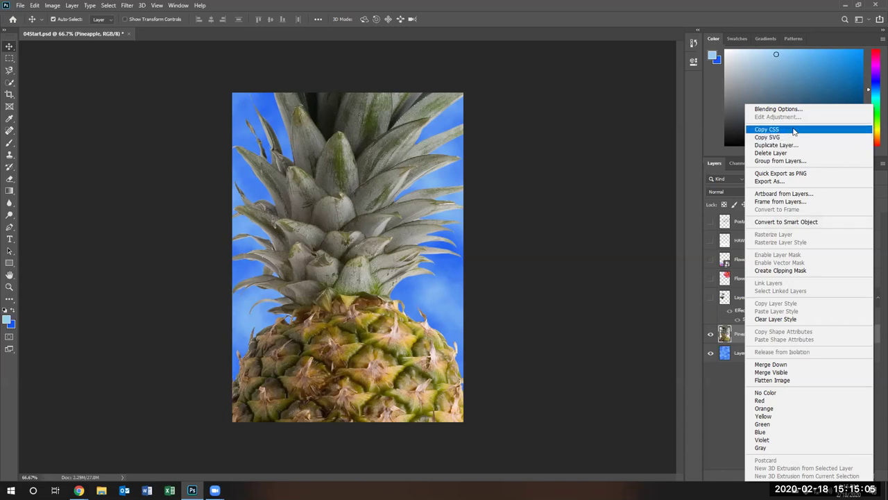
click(737, 332)
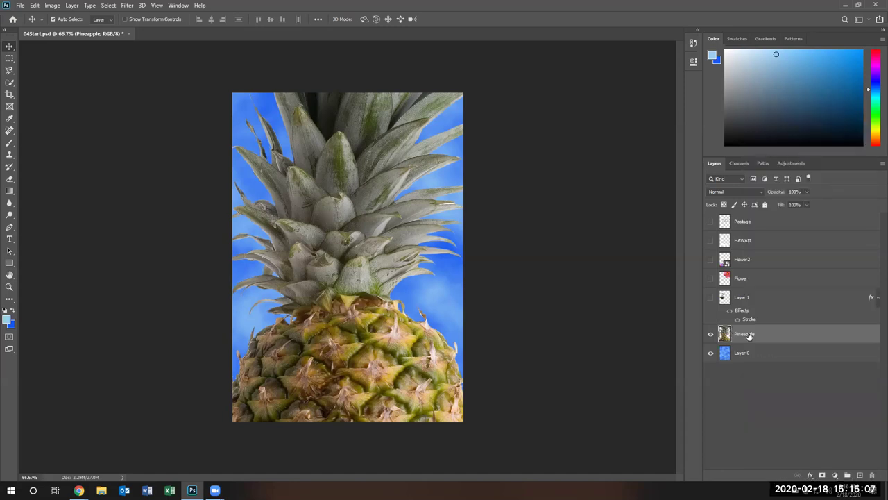
click(34, 5)
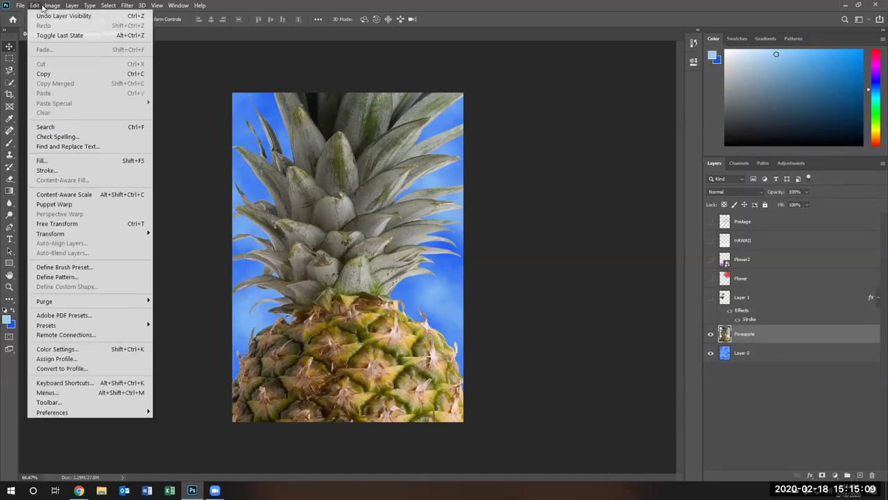
mouse_move(73, 5)
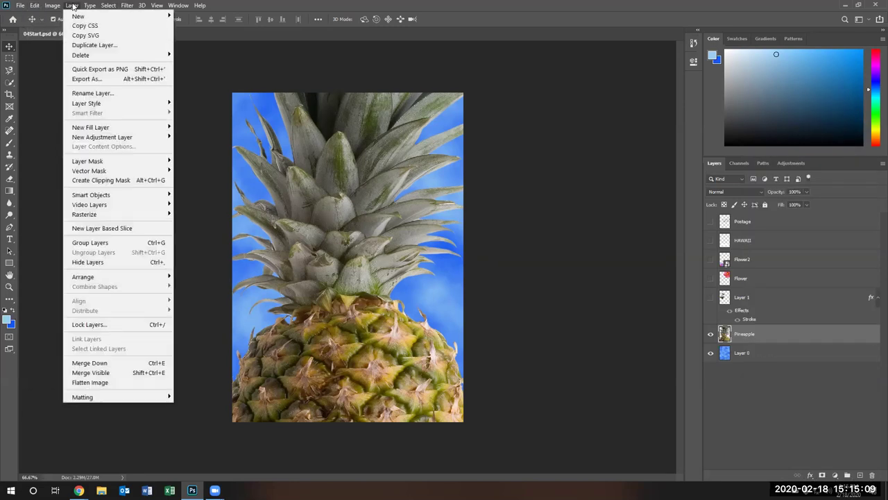
click(102, 31)
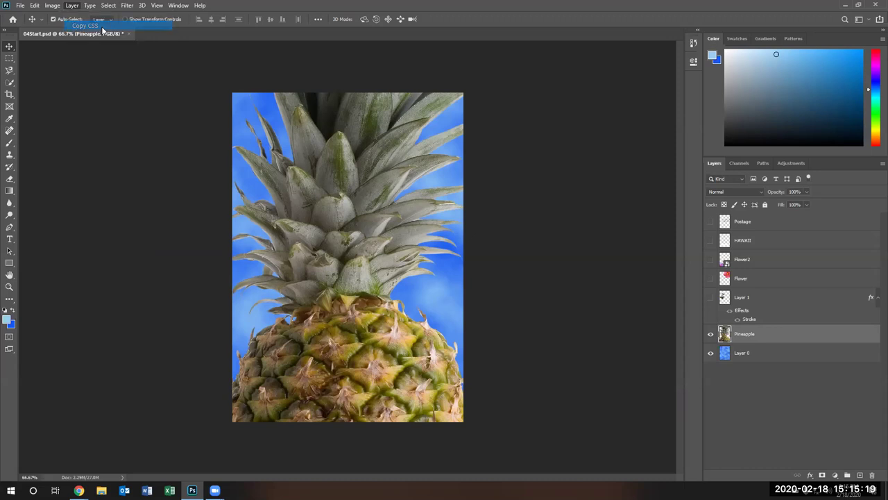
right_click(775, 334)
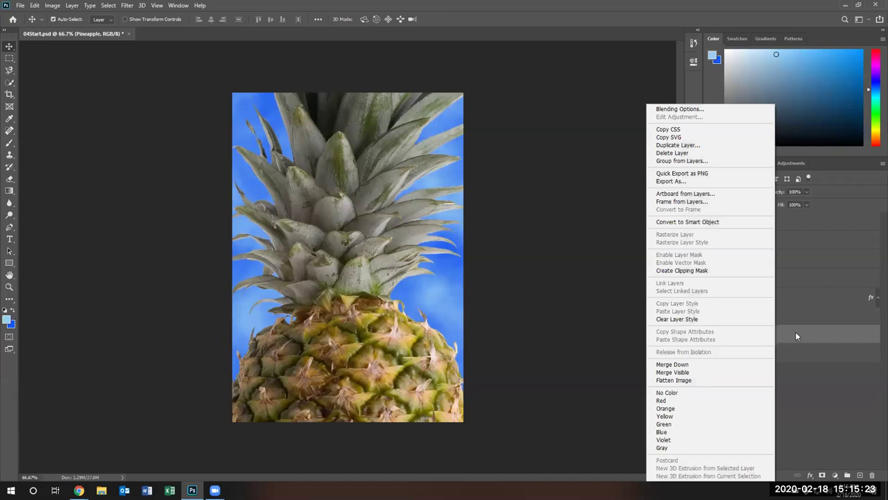
click(796, 336)
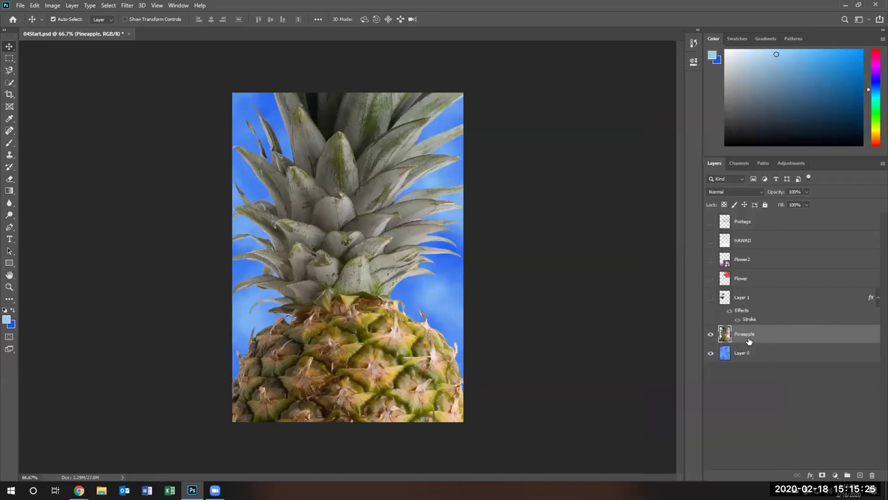
Duplicate the Pineapple layer and delete the duplicate
drag(748, 339, 757, 320)
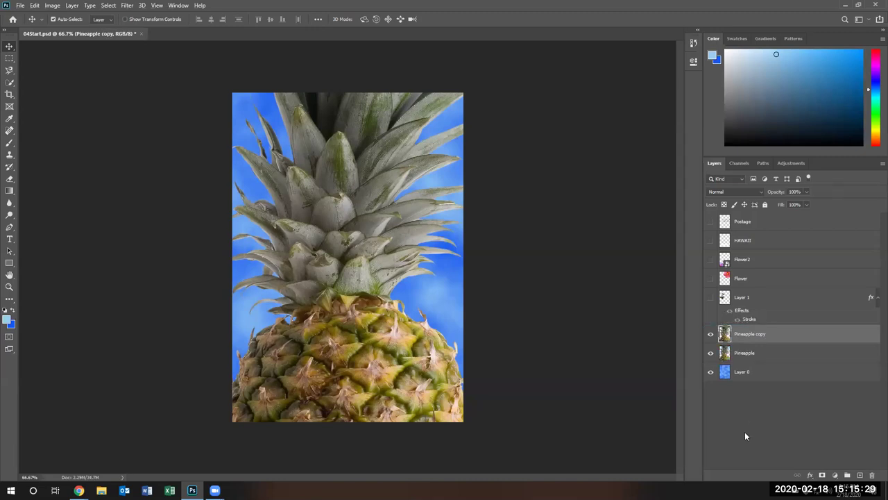
right_click(746, 334)
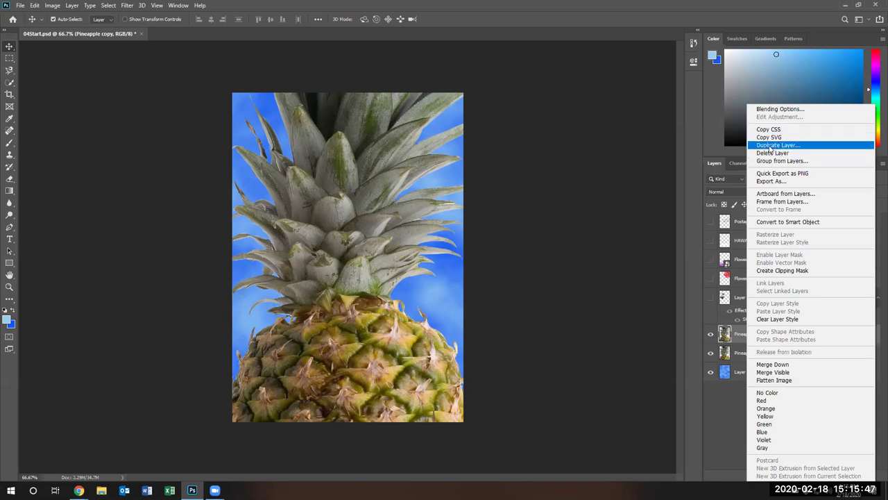
click(721, 436)
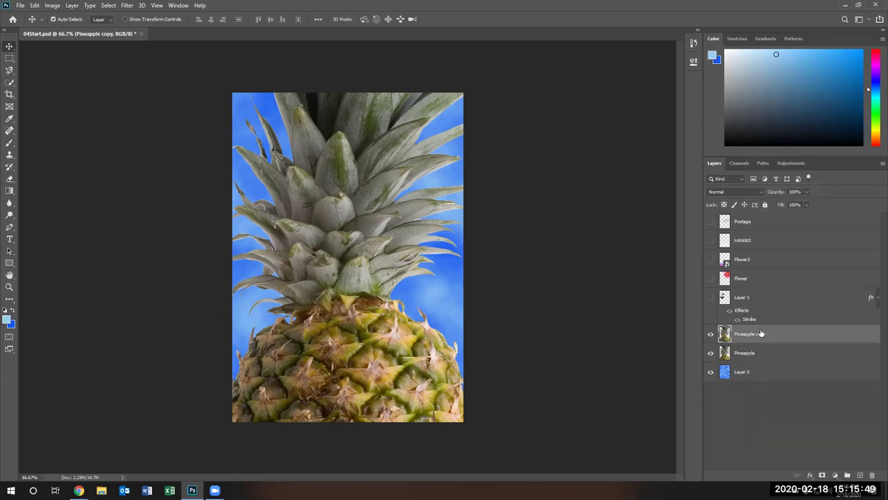
key(Delete)
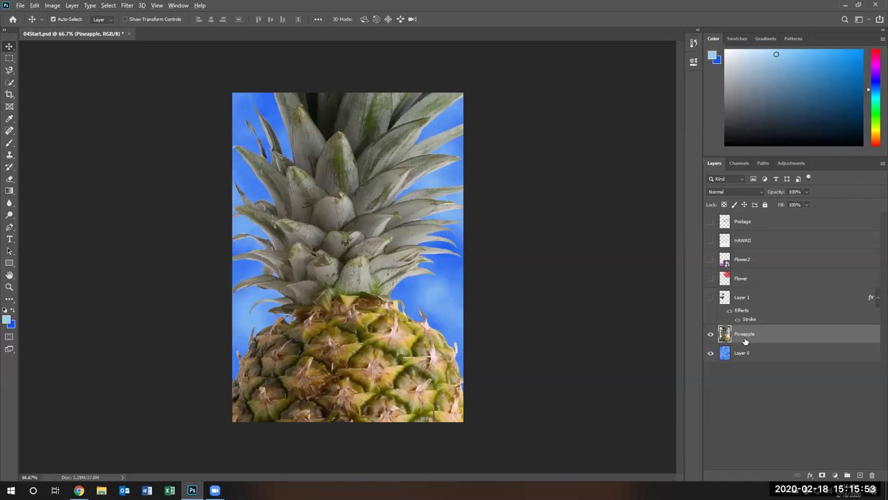
Duplicate the Pineapple layer with the copy directly beneath it, and make the upper Pineapple layer active
mouse_move(747, 339)
mouse_down()
mouse_move(748, 324)
mouse_move(751, 343)
mouse_up()
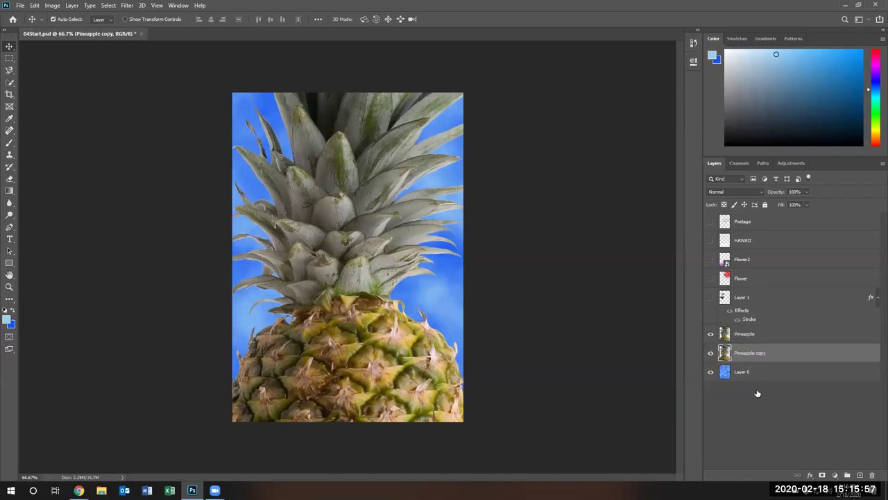
click(748, 336)
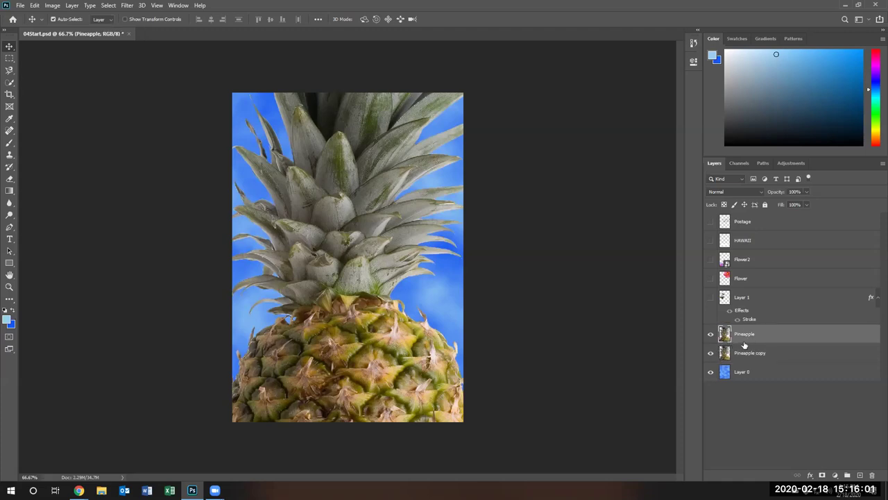
right_click(746, 338)
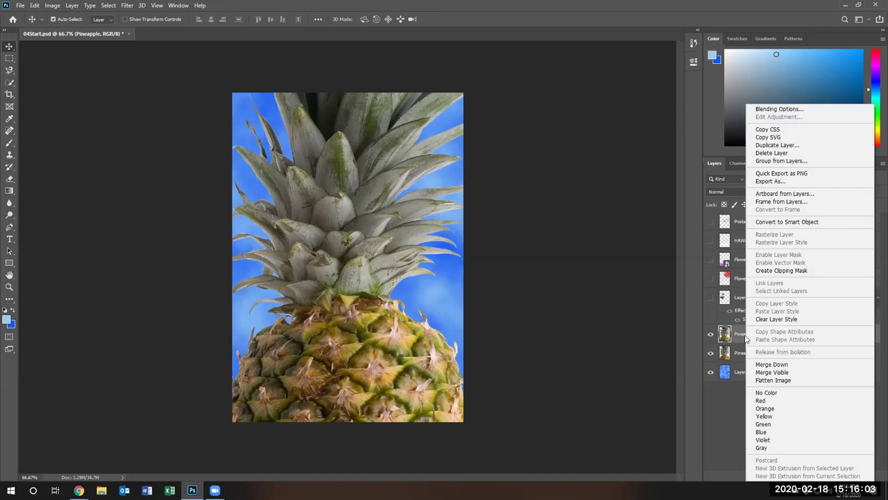
click(741, 335)
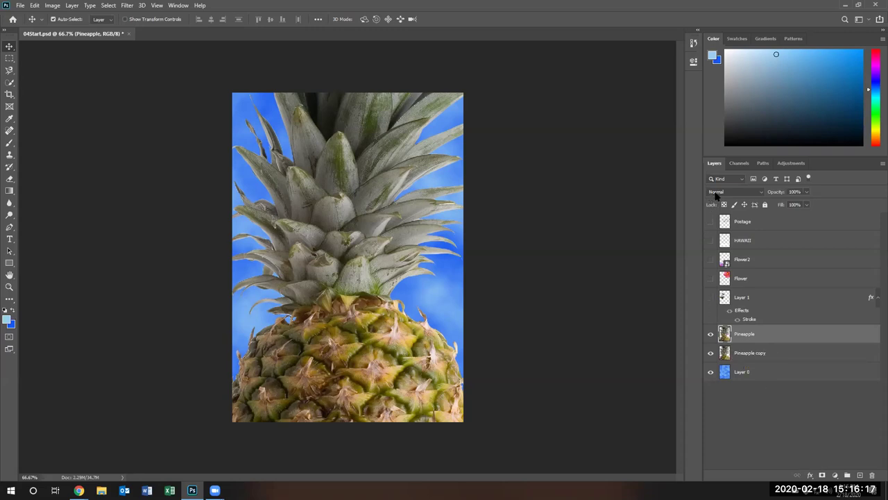
Try out successive blend modes on the upper Pineapple layer, starting from Dissolve, and set it to Overlay
click(761, 191)
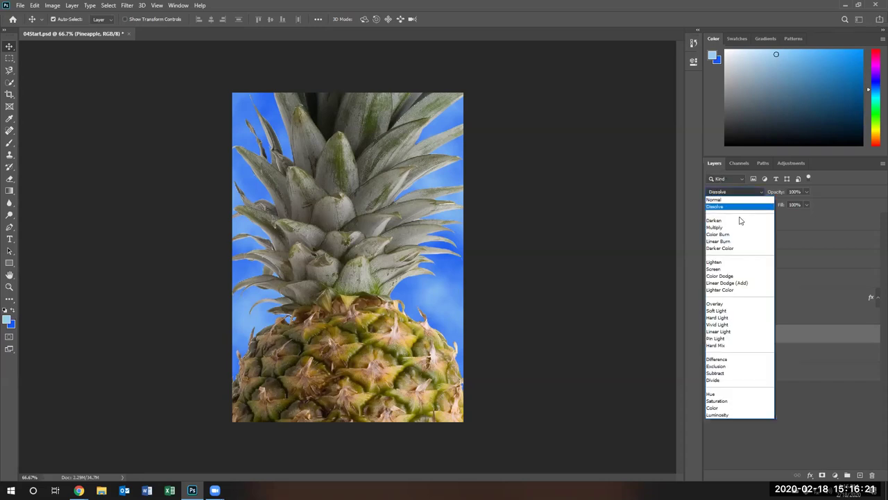
click(741, 200)
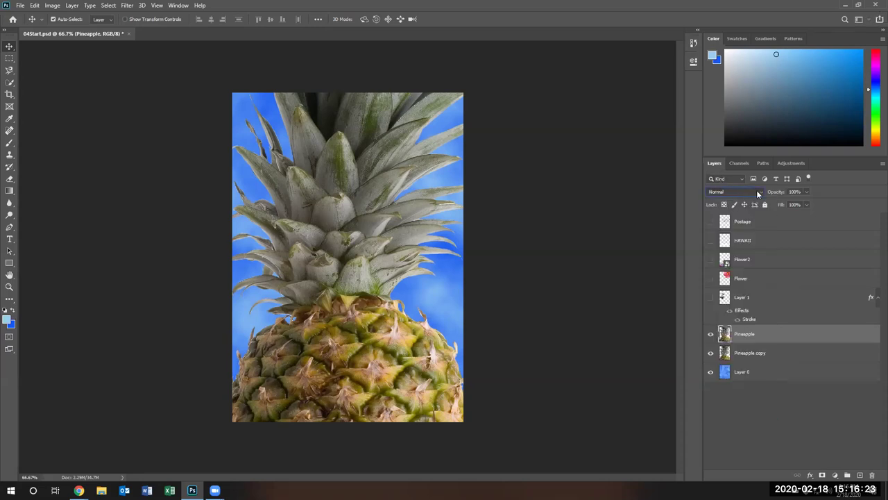
click(763, 191)
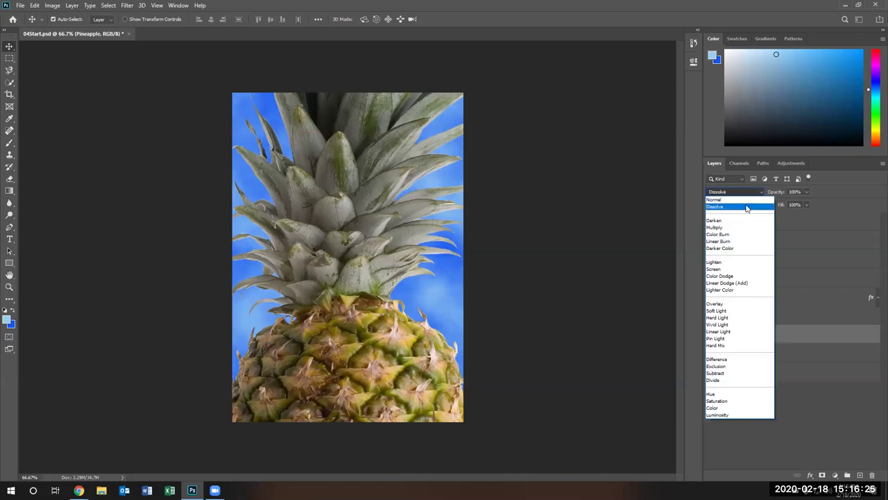
click(746, 205)
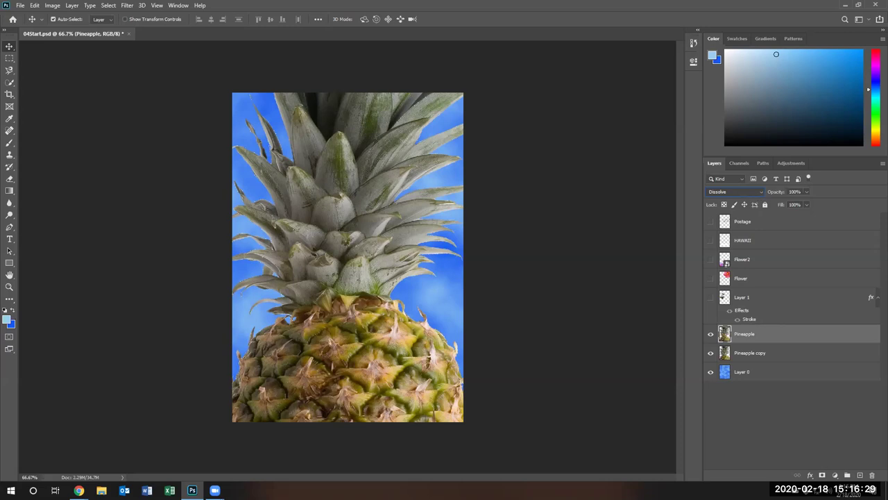
scroll(735, 192, down, 1)
scroll(736, 191, down, 1)
scroll(735, 192, up, 1)
scroll(736, 192, down, 1)
scroll(735, 192, down, 1)
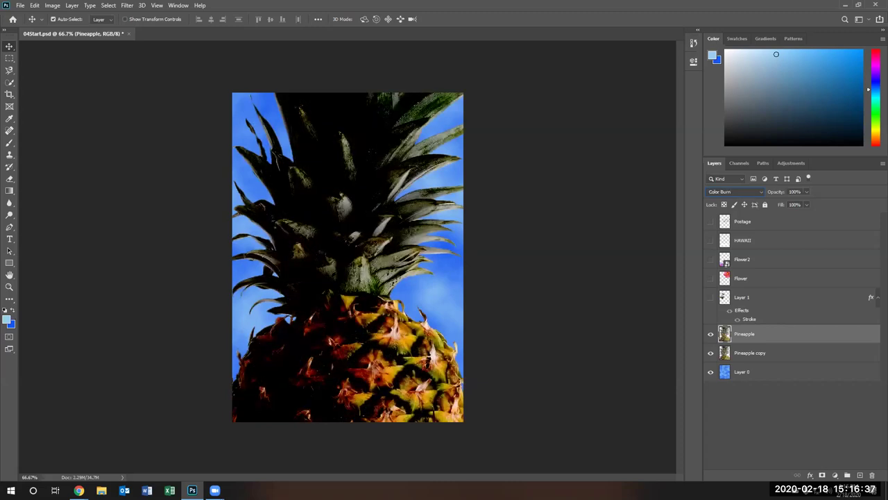
scroll(735, 191, down, 1)
scroll(735, 191, down, 1)
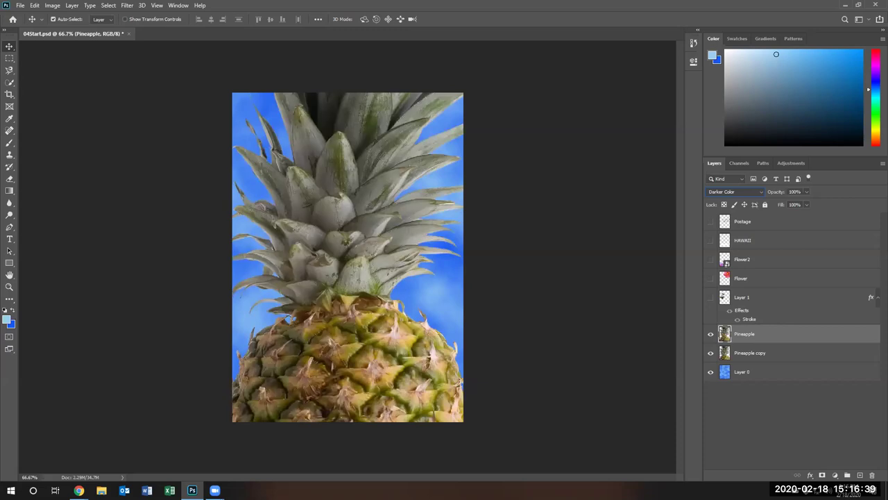
scroll(735, 192, down, 1)
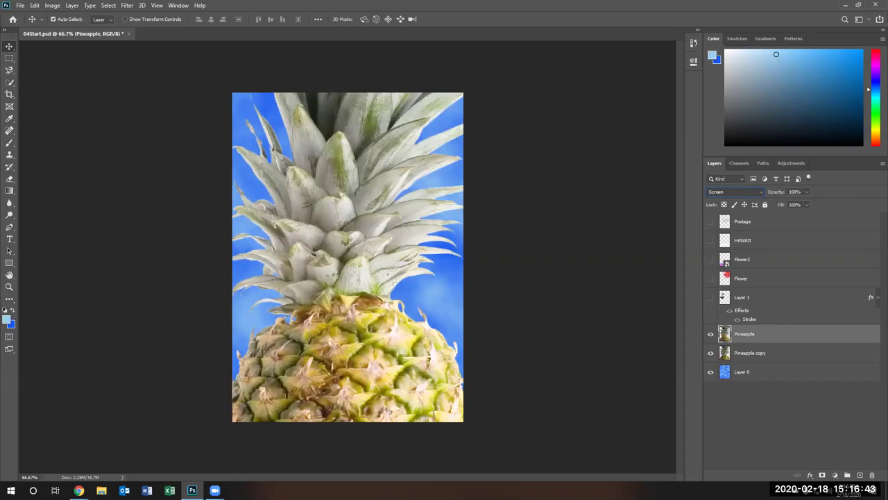
key(Down)
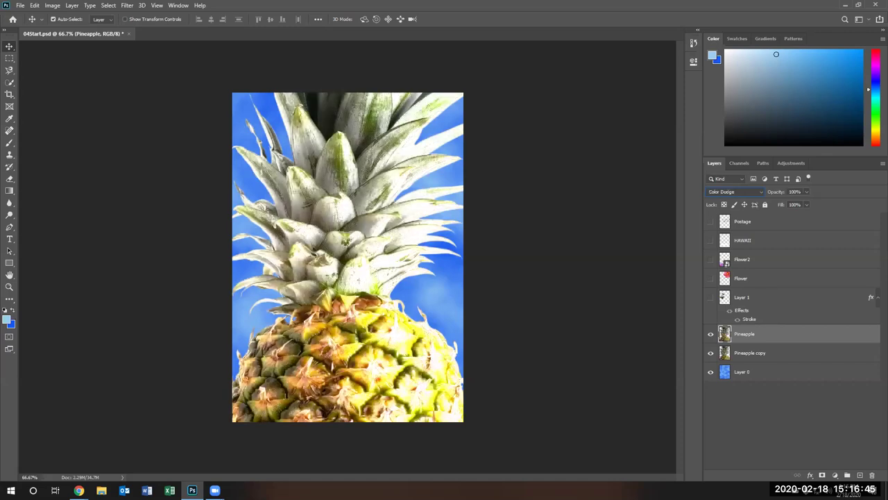
key(Down)
key(Down)
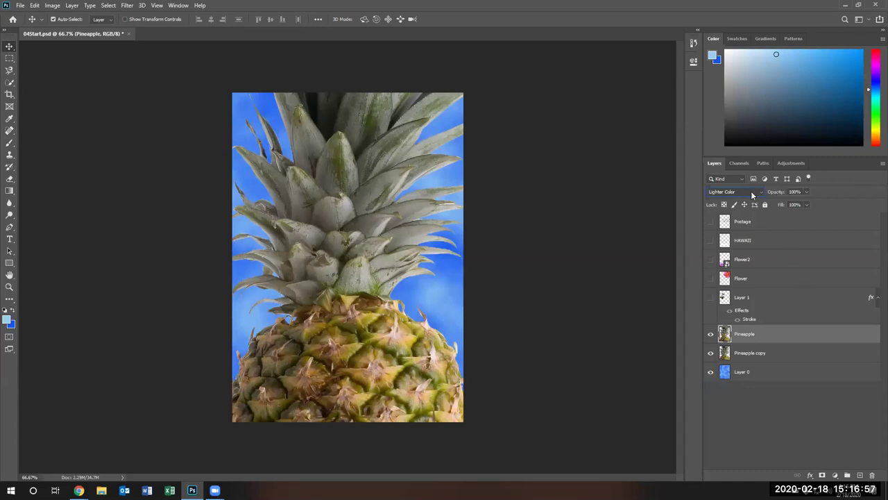
scroll(758, 190, down, 1)
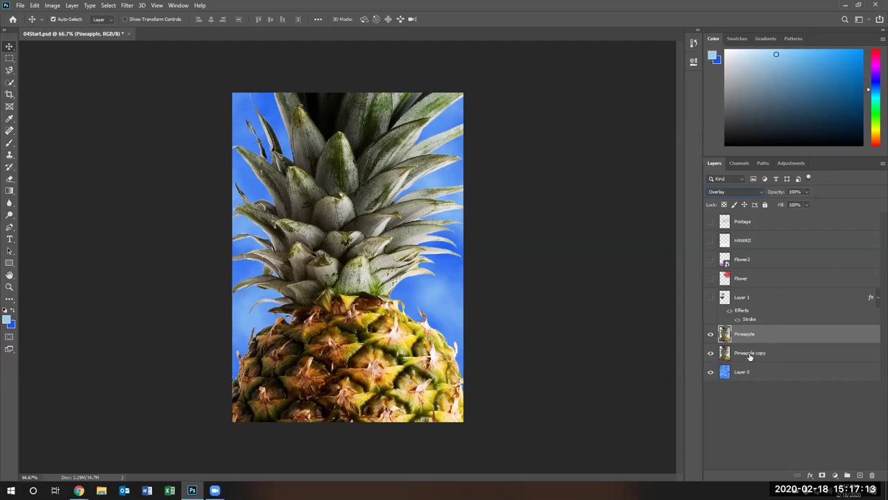
Hide the Pineapple copy layer to examine the Overlay blend without it, and show it again
click(710, 354)
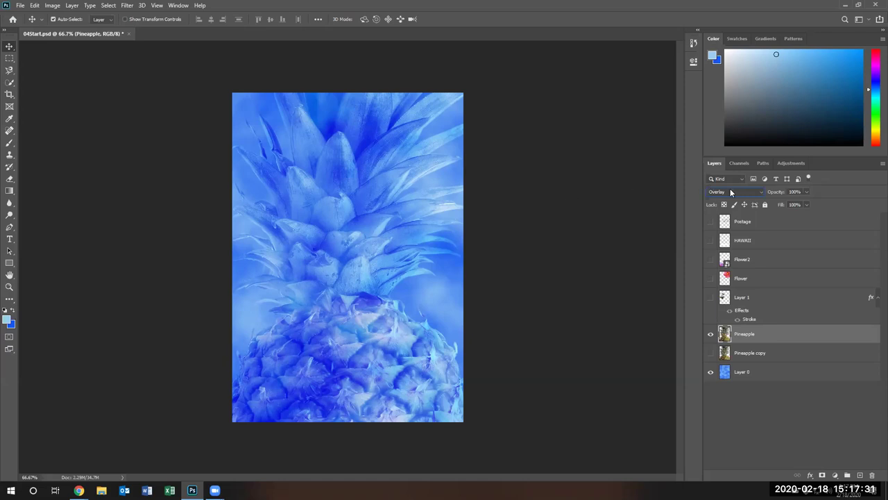
click(710, 353)
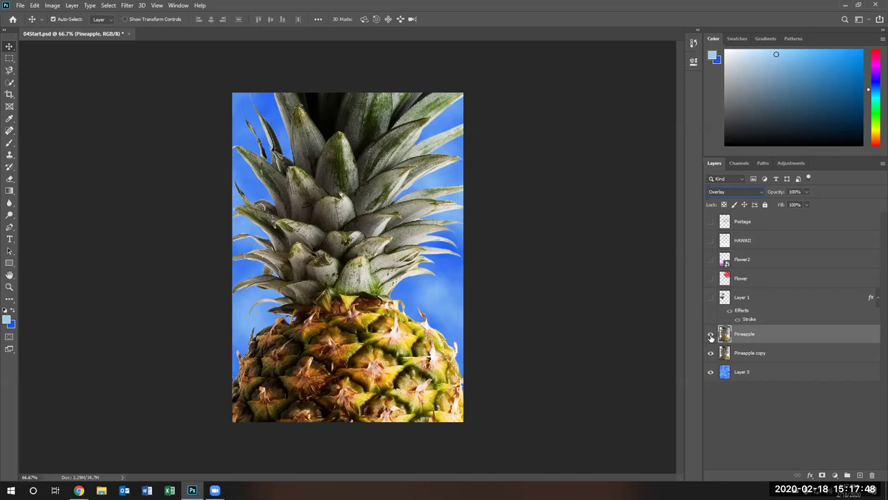
Show Layer 1, Flower, Flower2 and HAWAII again above the pineapple
click(710, 297)
drag(711, 281, 711, 240)
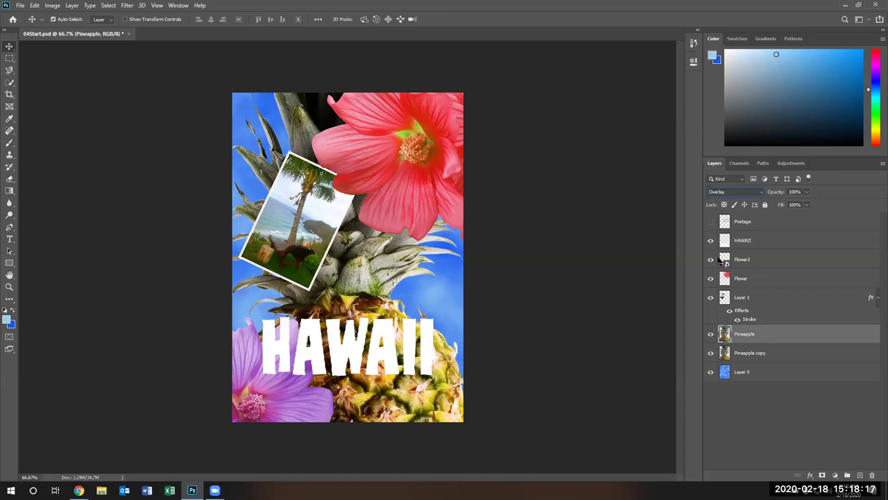
Select the pixels of the HAWAII layer and fill the letters with a vertical linear gradient, light blue below to dark blue above
right_click(729, 246)
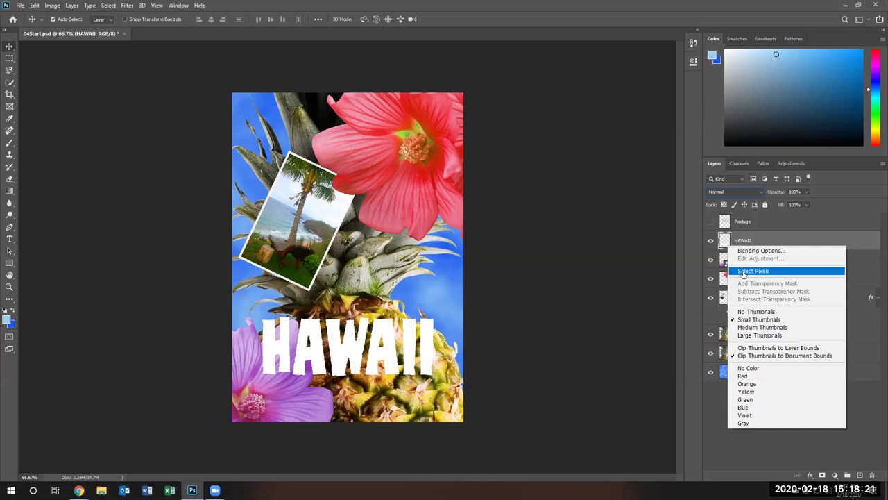
click(744, 271)
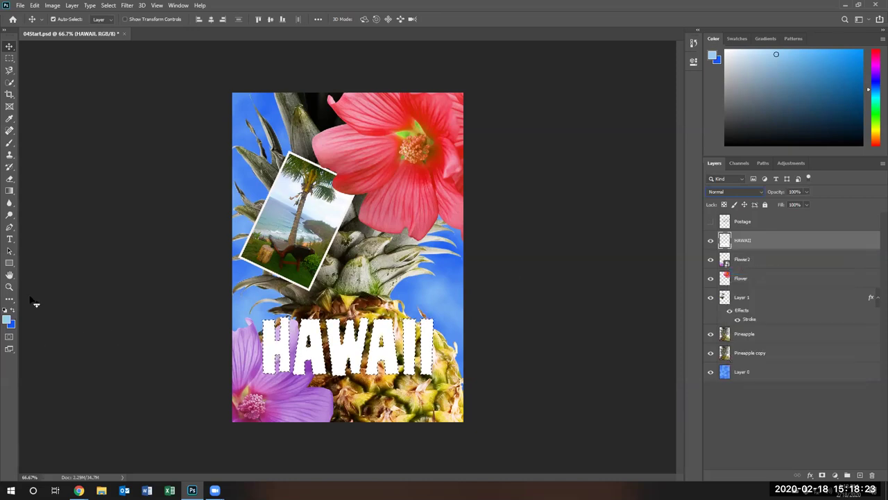
click(9, 191)
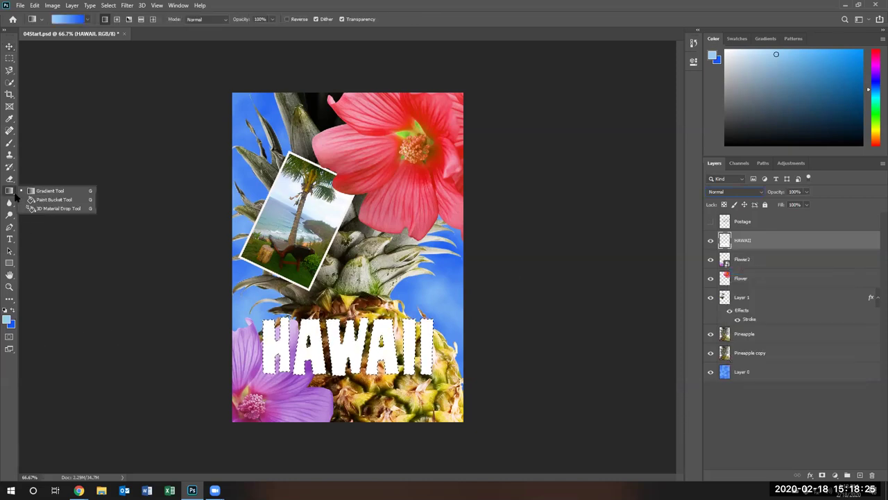
click(54, 192)
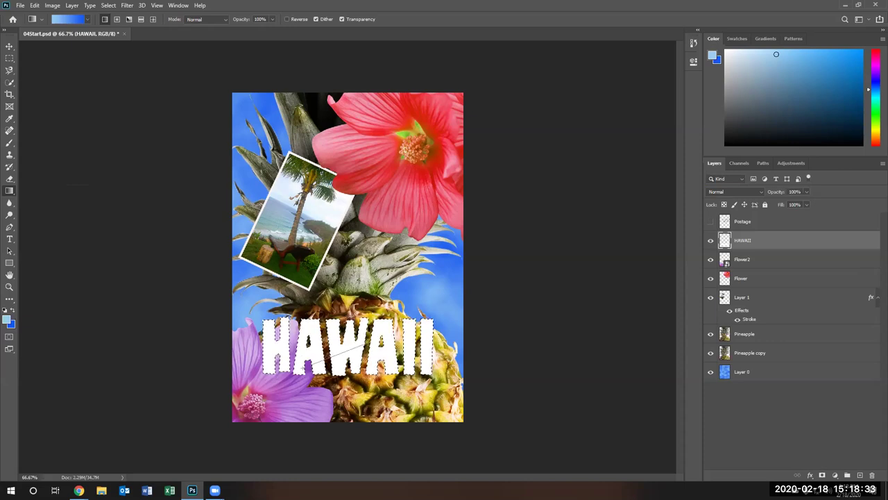
drag(367, 340, 368, 340)
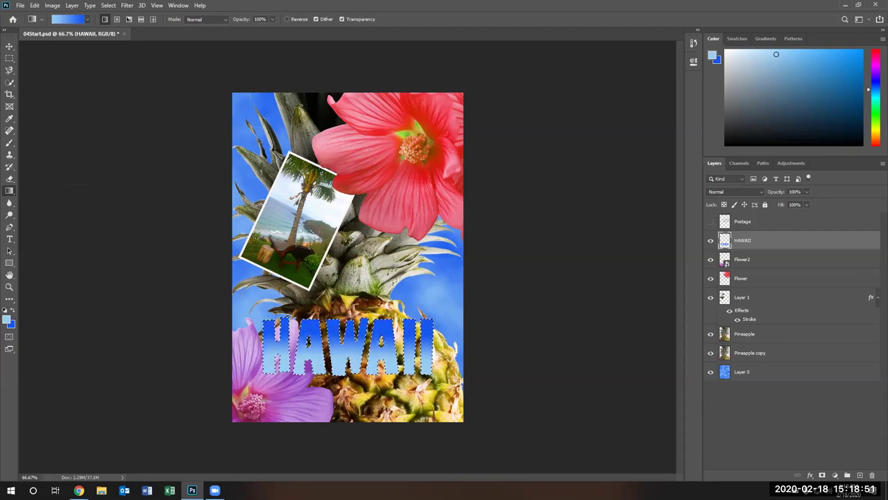
Add a new empty layer above the Postage layer and deselect the HAWAII letters
click(799, 224)
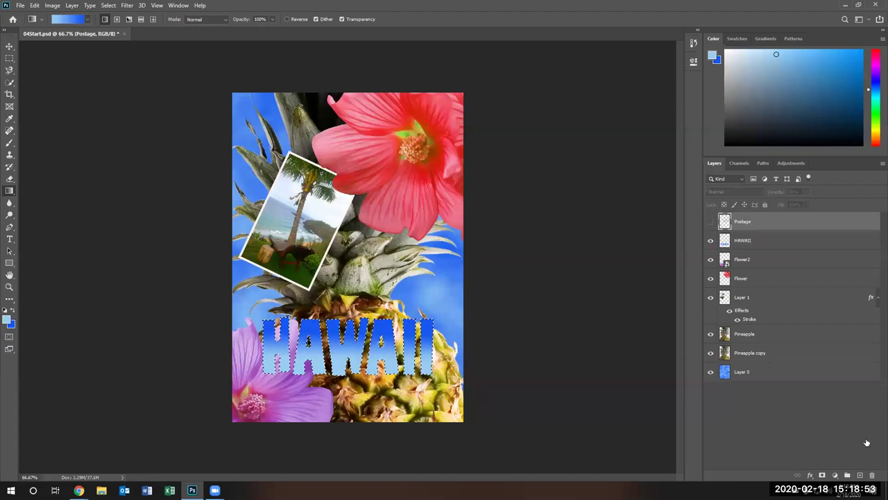
click(859, 475)
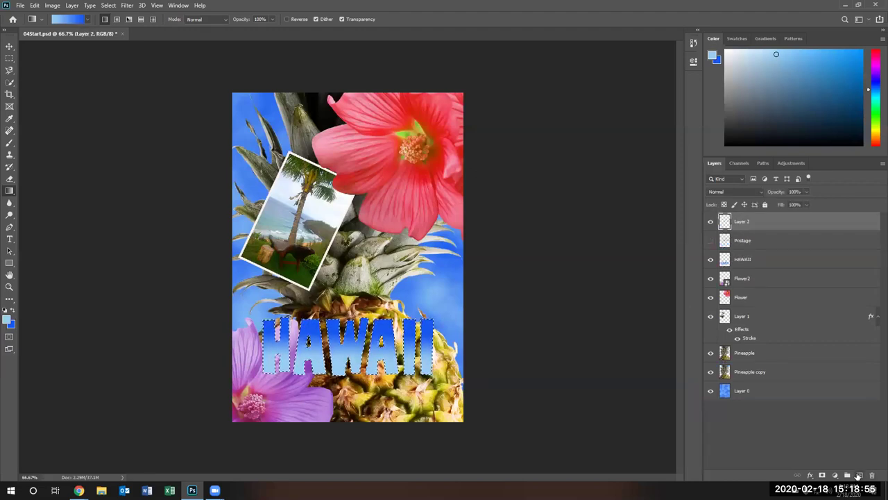
click(34, 6)
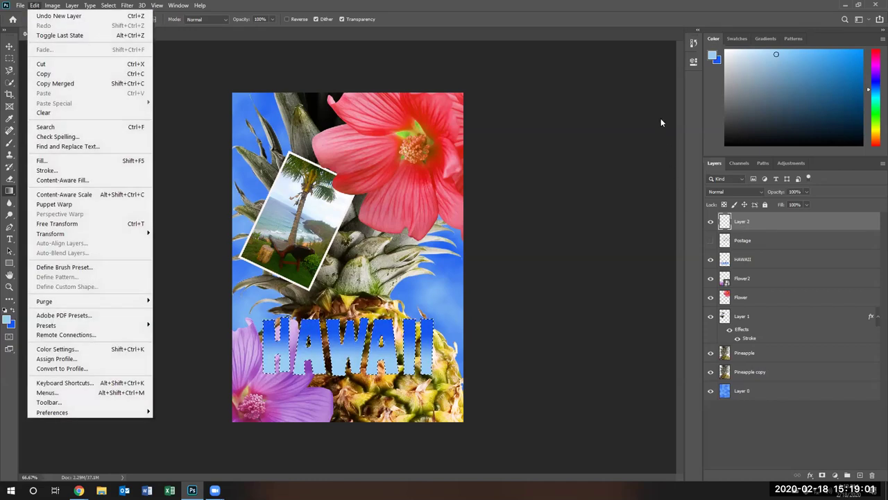
click(568, 4)
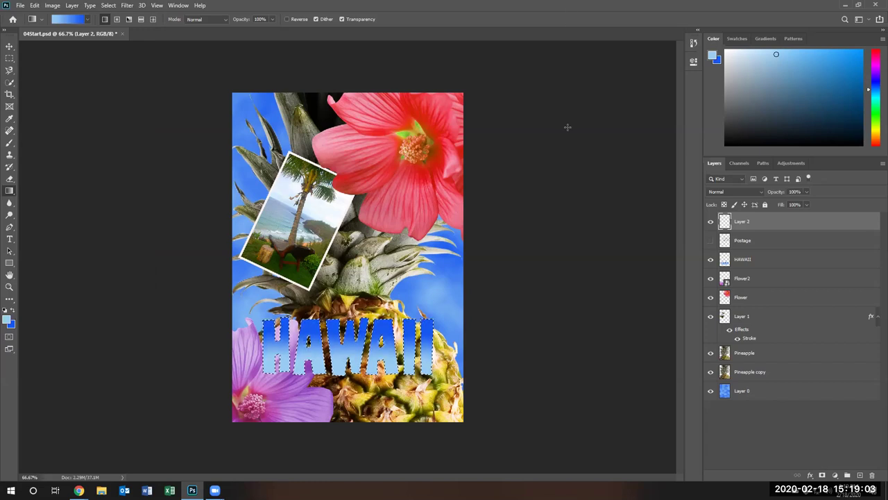
key(ctrl+d)
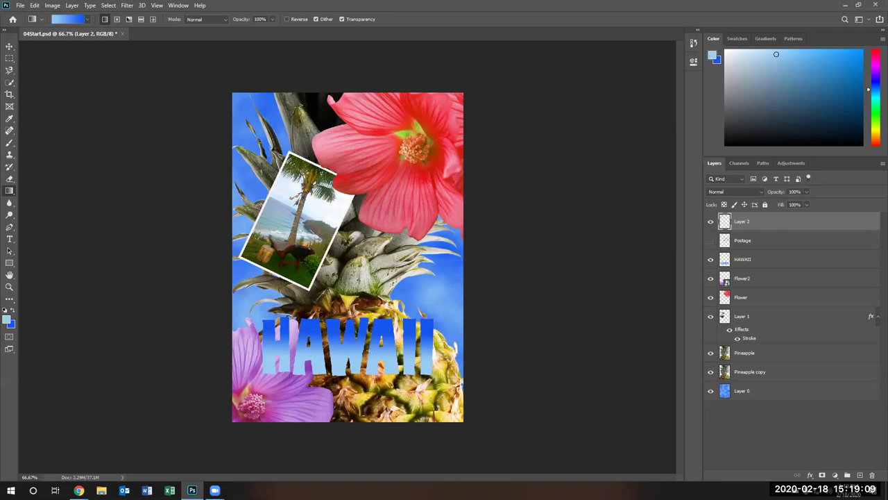
Try out blue linear gradients of different lengths and angles on the new layer above Postage, and delete that layer
drag(340, 399, 349, 154)
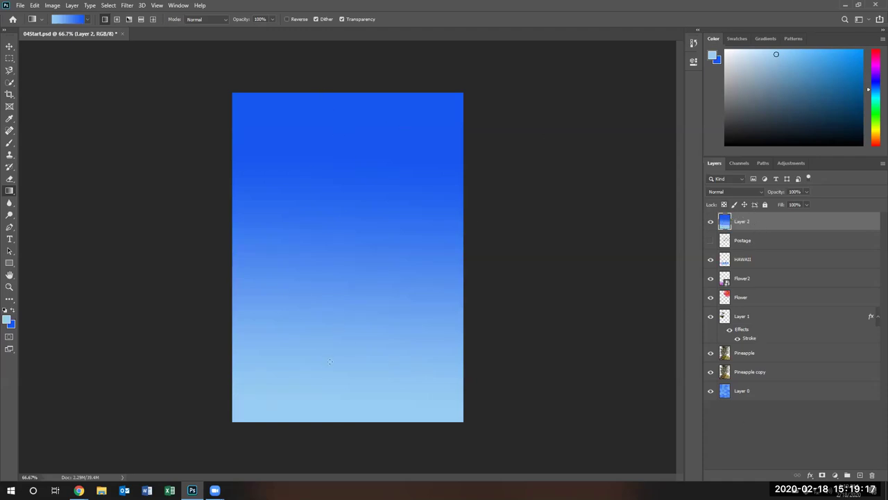
drag(324, 374, 329, 130)
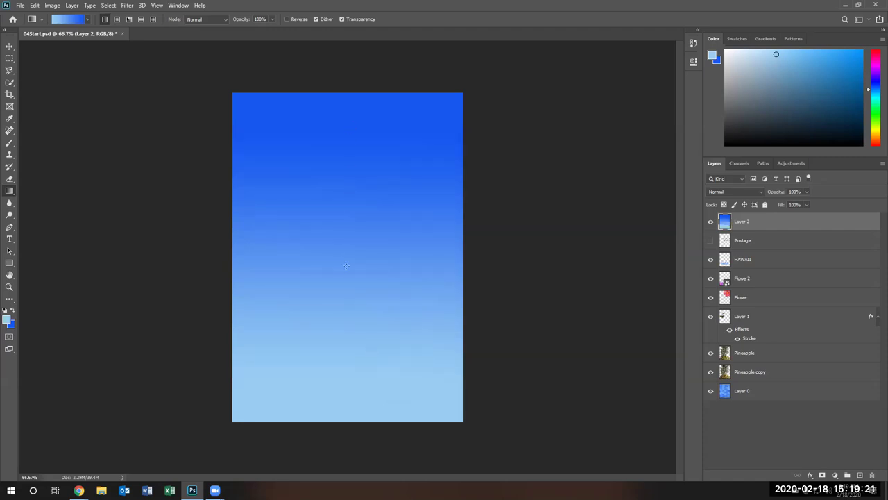
drag(328, 252, 326, 244)
drag(325, 243, 326, 268)
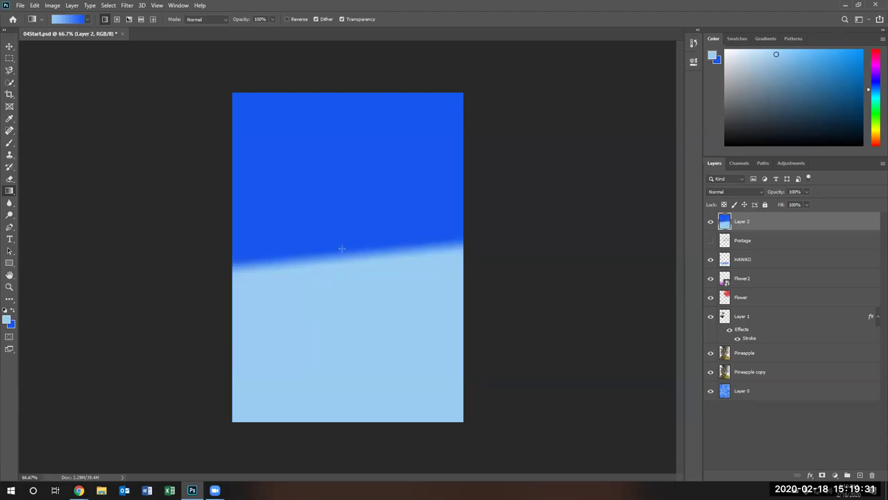
drag(278, 296, 346, 242)
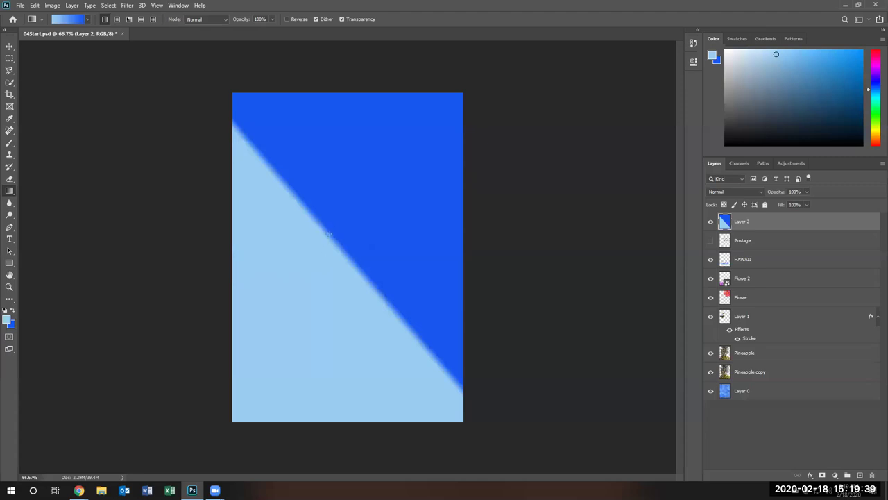
drag(323, 241, 331, 226)
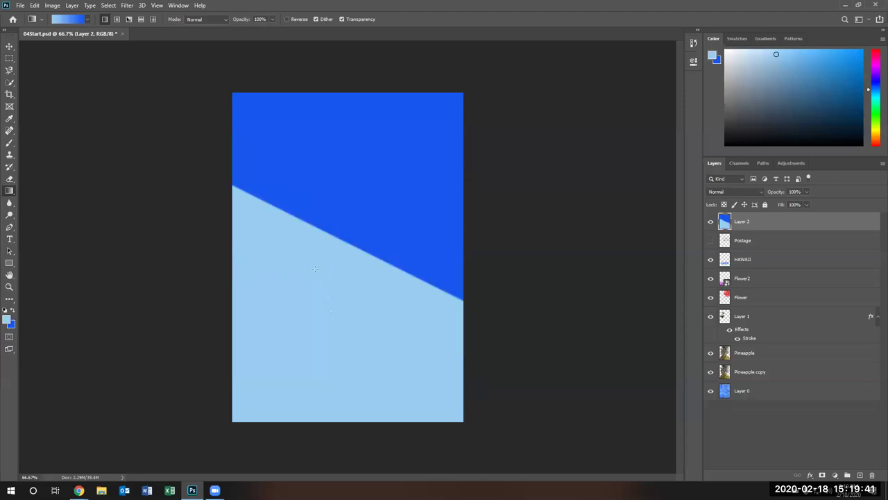
drag(387, 170, 313, 277)
drag(368, 188, 284, 321)
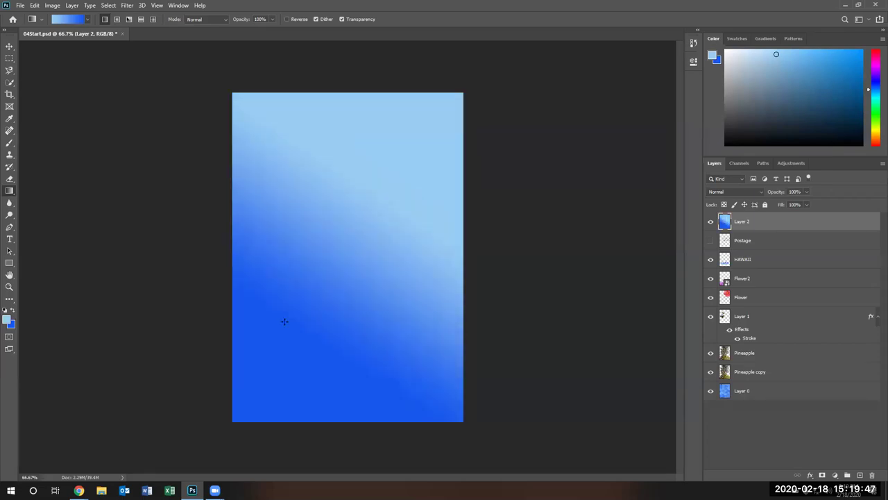
drag(278, 209, 367, 209)
drag(354, 275, 383, 274)
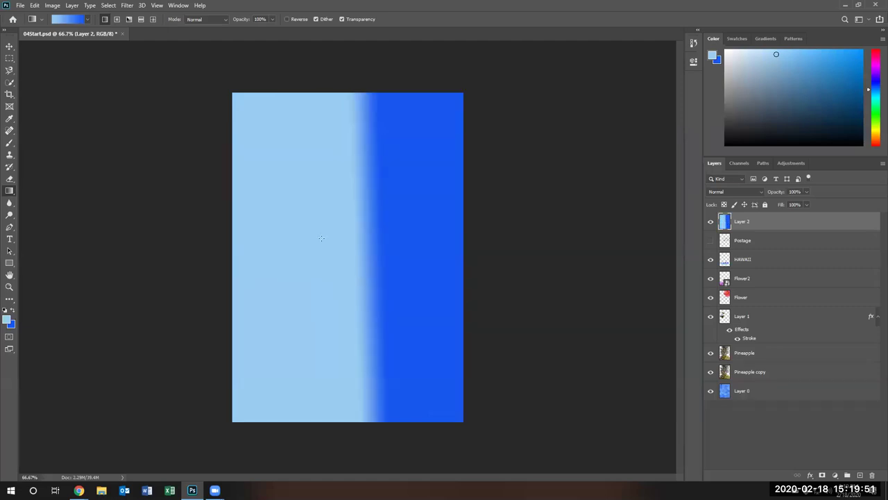
drag(325, 238, 417, 238)
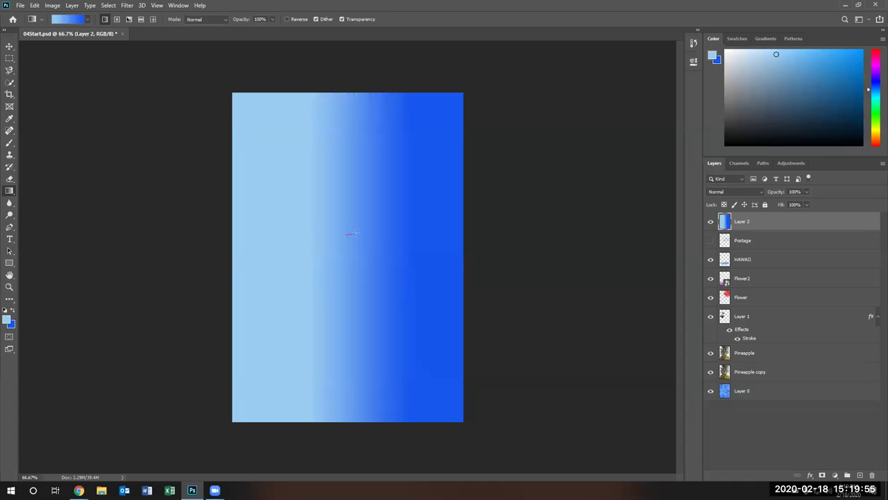
drag(359, 234, 358, 234)
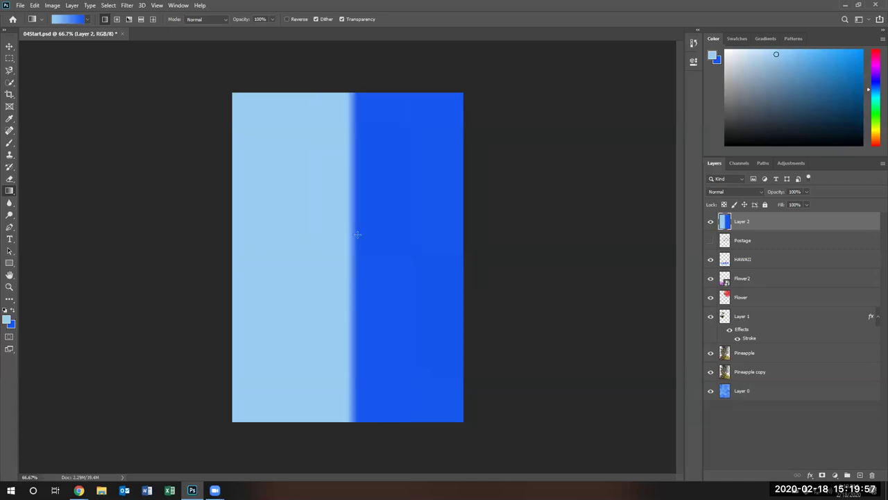
drag(792, 225, 872, 476)
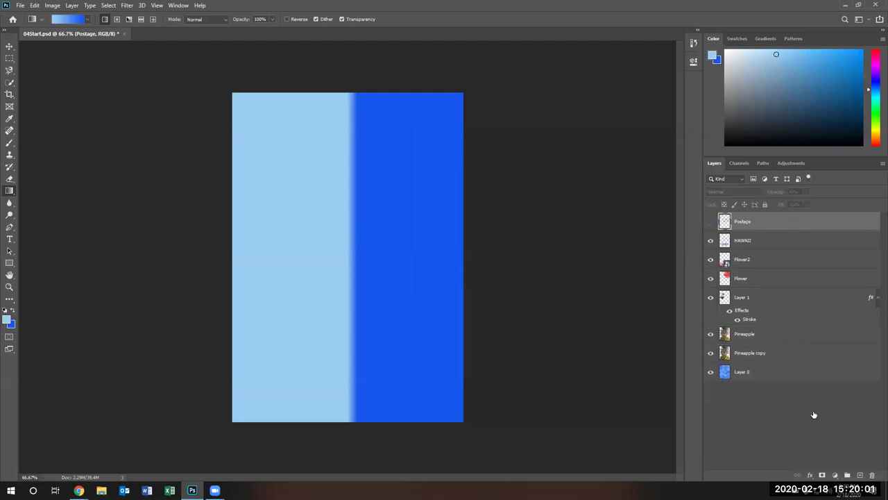
Select the pixels of the HAWAII layer and set the foreground colour to pale yellow f1ee97
right_click(724, 241)
click(749, 268)
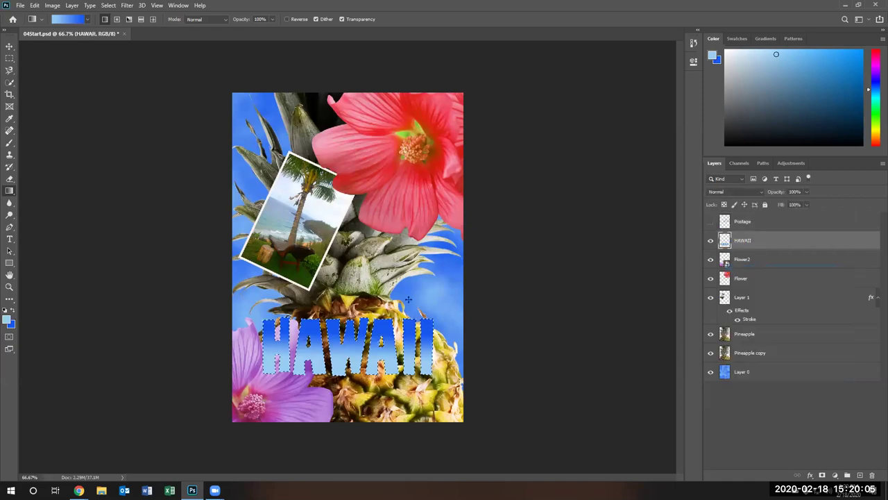
click(8, 320)
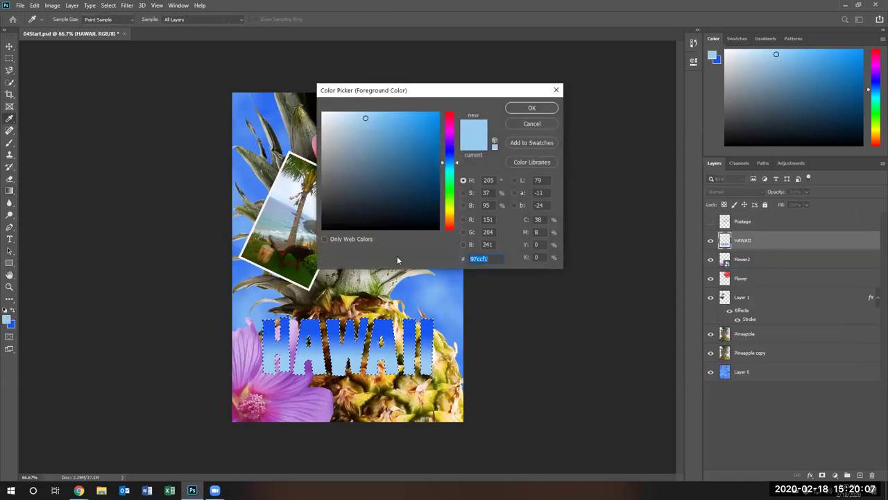
click(452, 211)
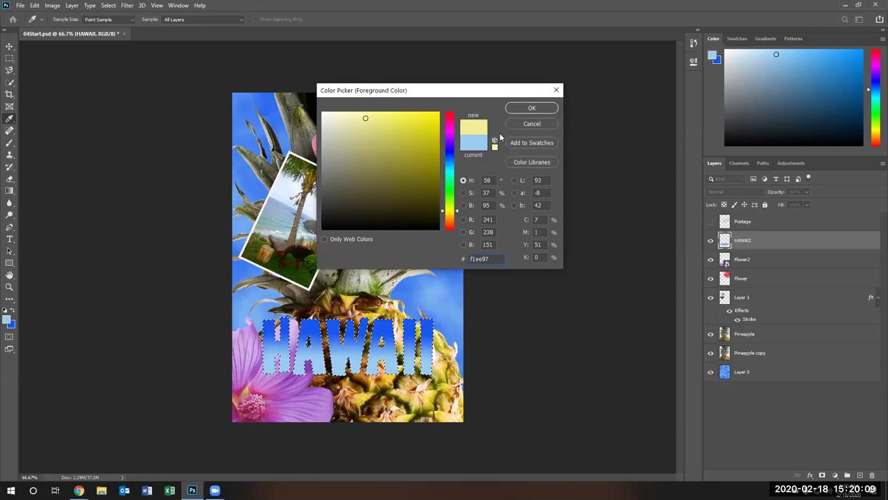
click(532, 107)
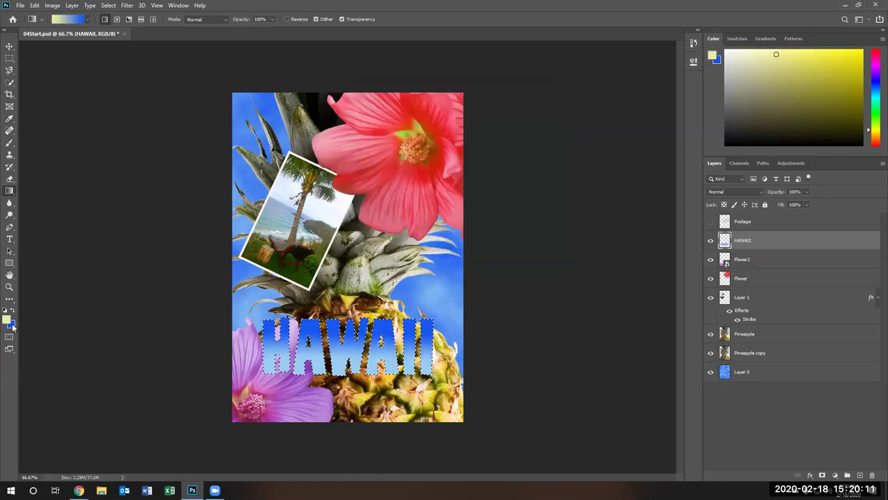
Set the background colour to bright yellow e7f238
click(11, 324)
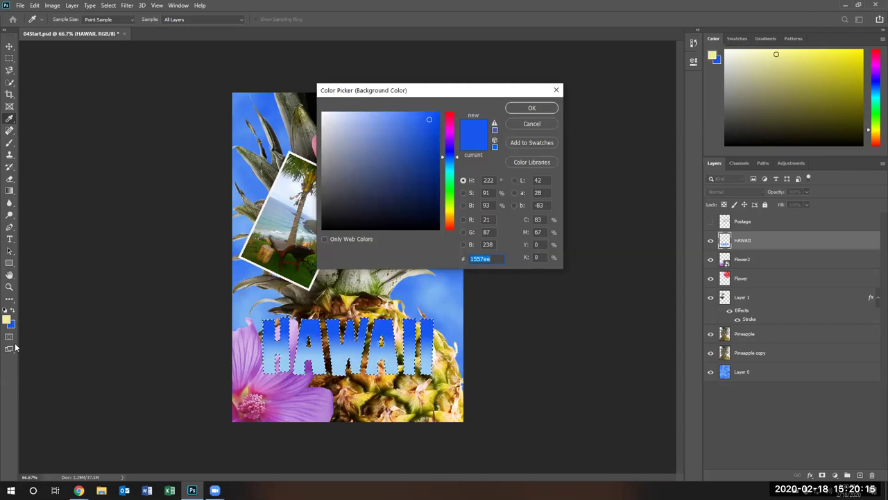
click(7, 317)
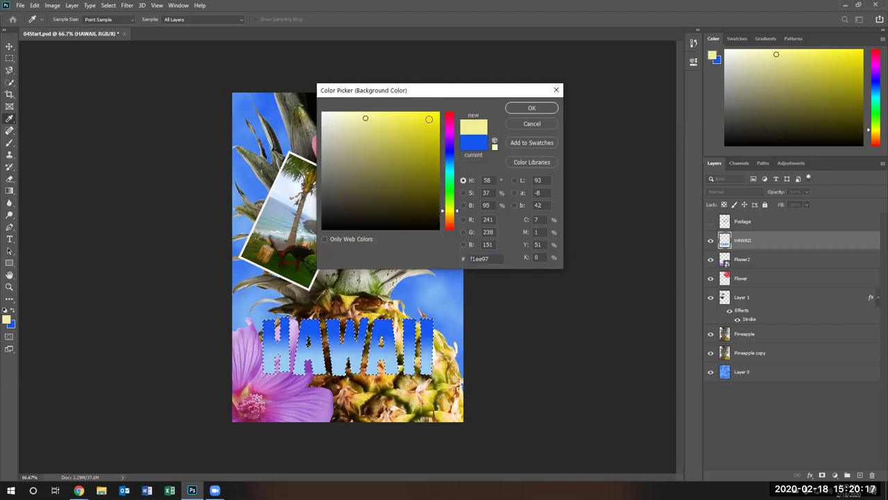
drag(454, 212, 454, 208)
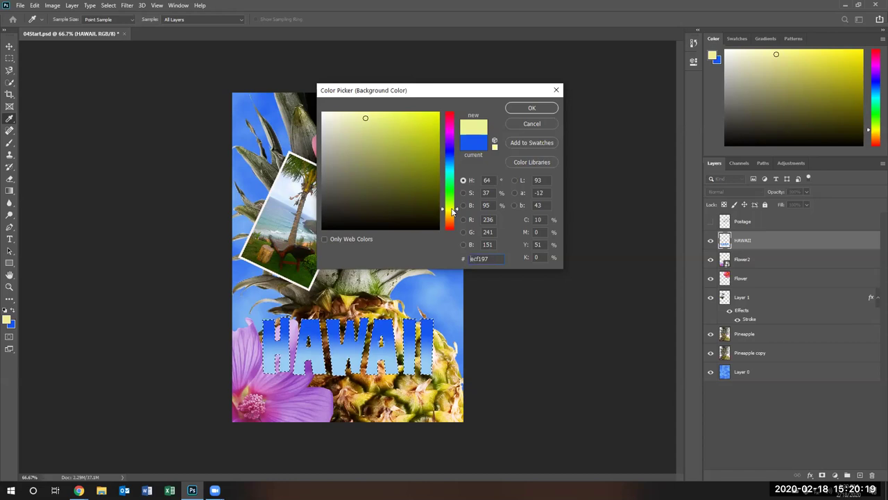
click(413, 119)
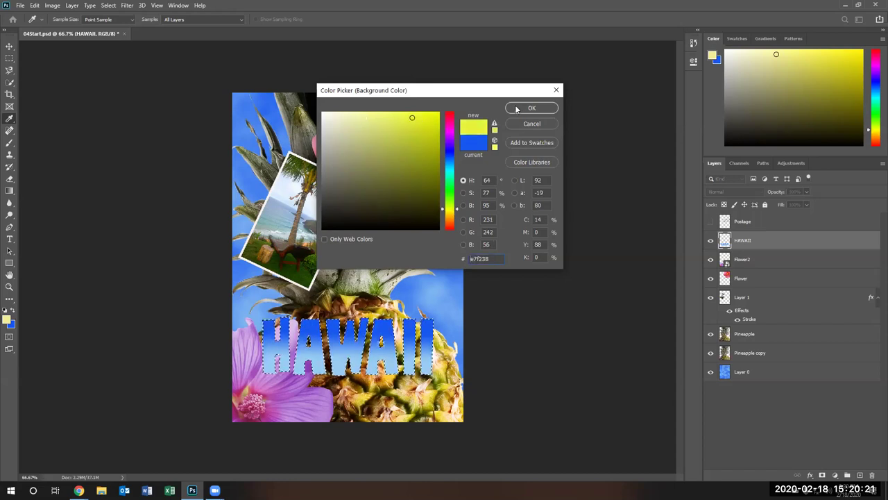
click(520, 109)
Set the foreground colour to off-white fefef8 and fill the selected HAWAII letters with a gradient from white above to yellow below
click(8, 317)
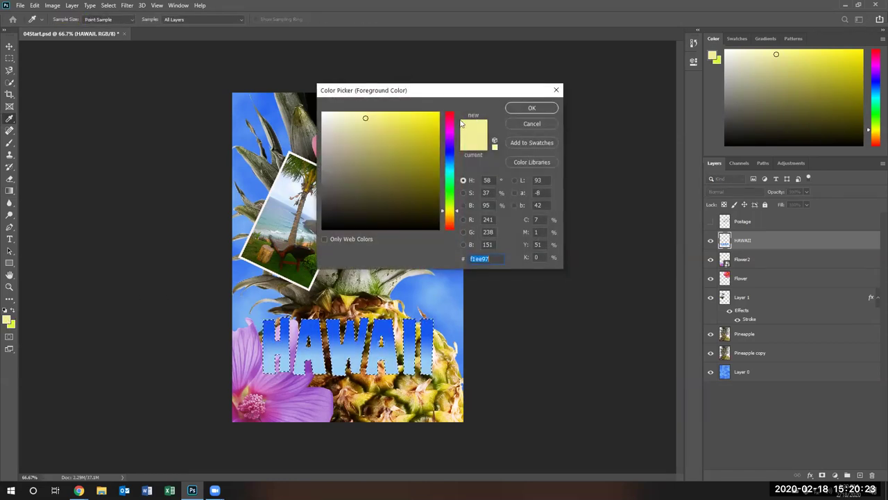
click(324, 115)
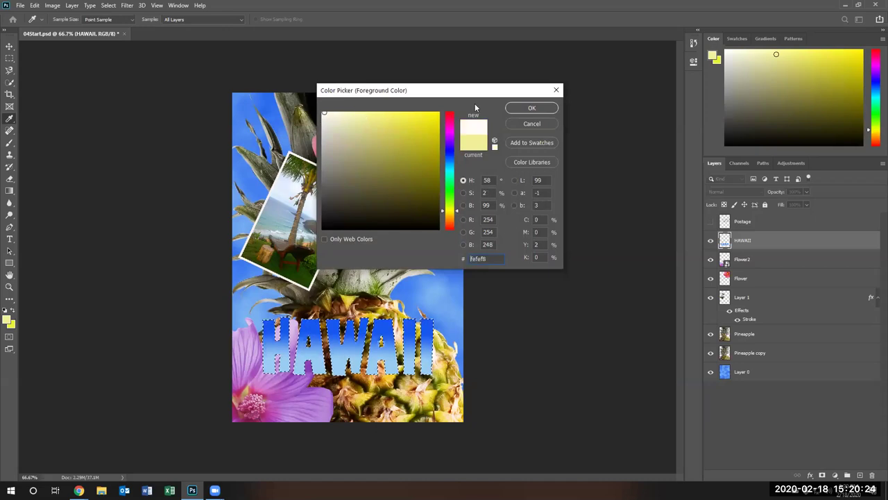
click(532, 108)
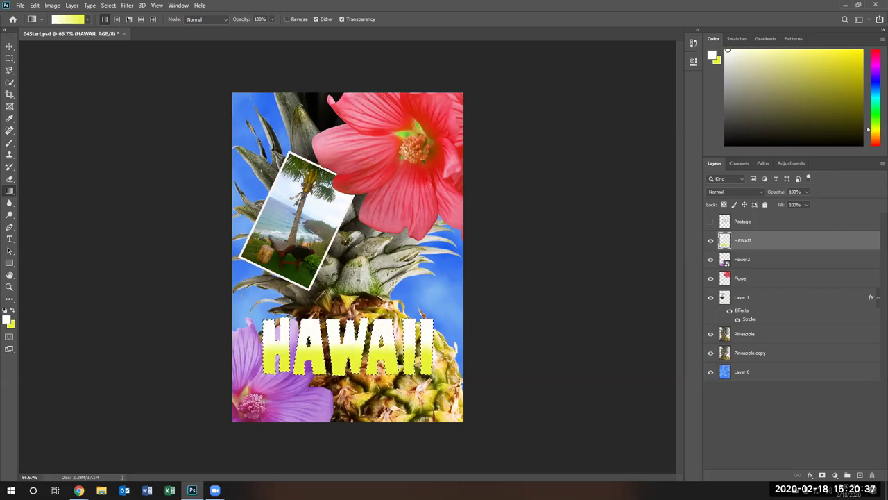
Set the background colour to golden yellow dec540 and refill the selected HAWAII letters with a gradient from white above to gold below
click(12, 324)
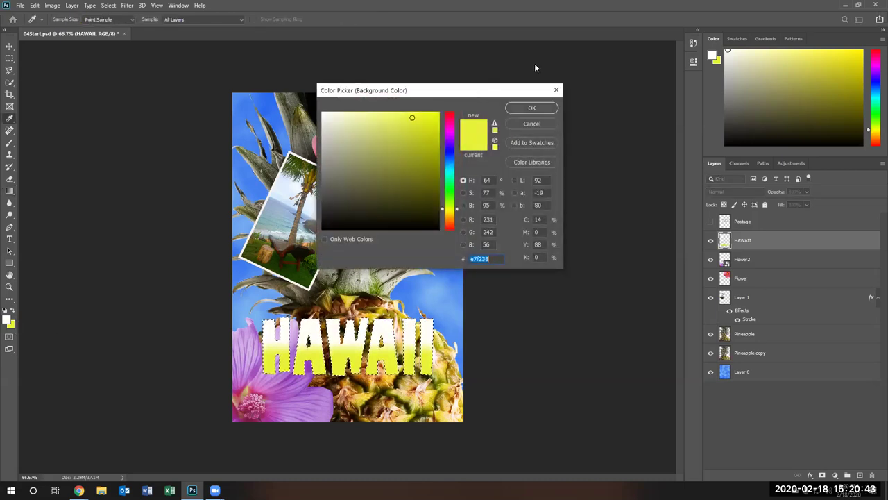
drag(486, 91, 610, 50)
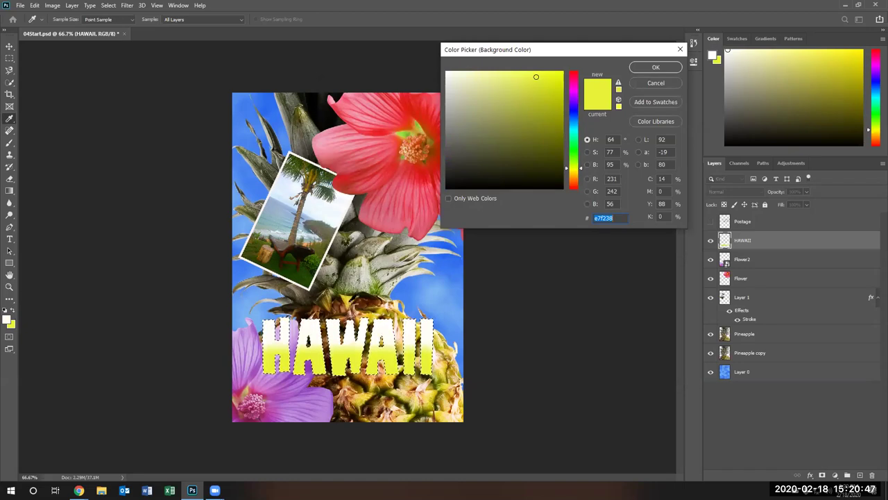
click(530, 80)
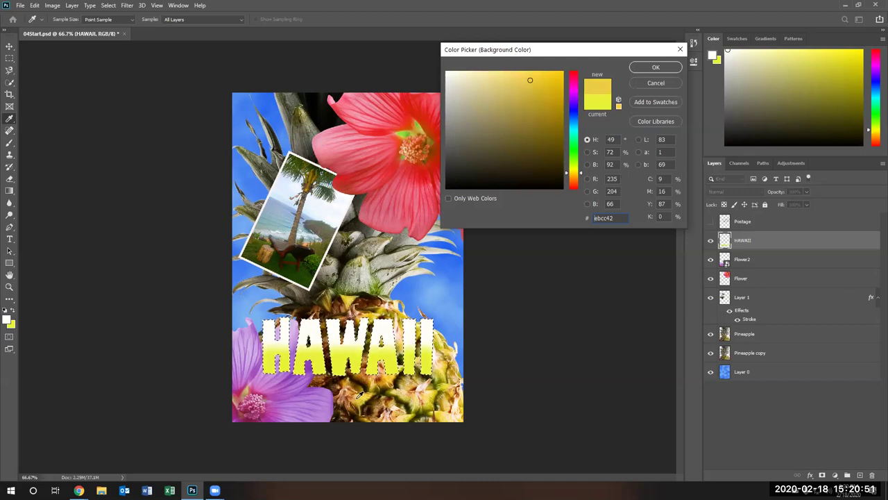
click(528, 86)
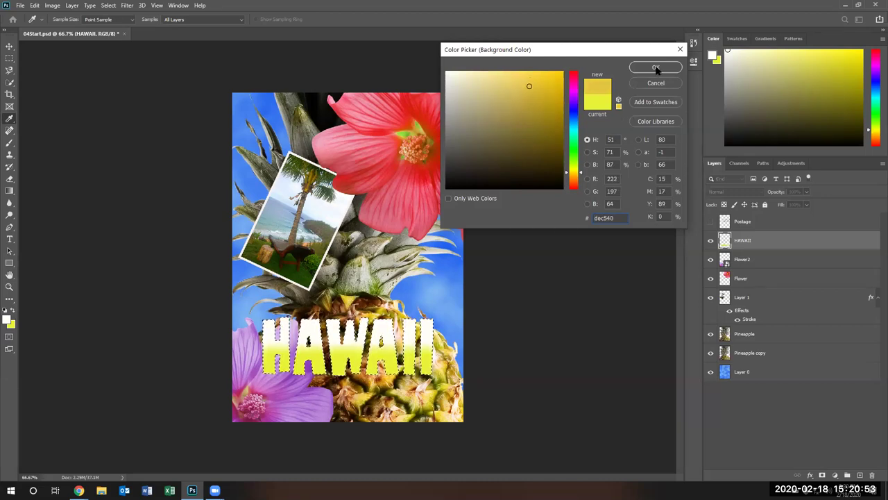
click(656, 68)
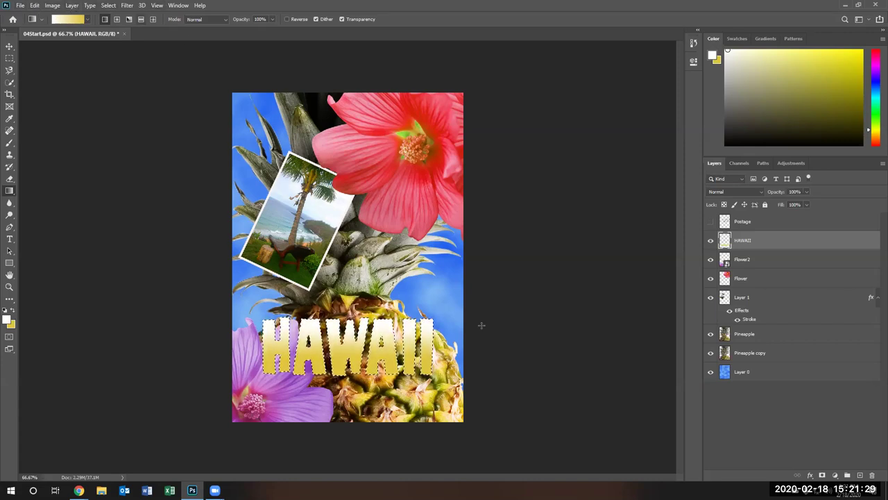
Try a Stroke effect on the HAWAII layer in dark green 113705, sampled from the grass in the palm photo
click(810, 476)
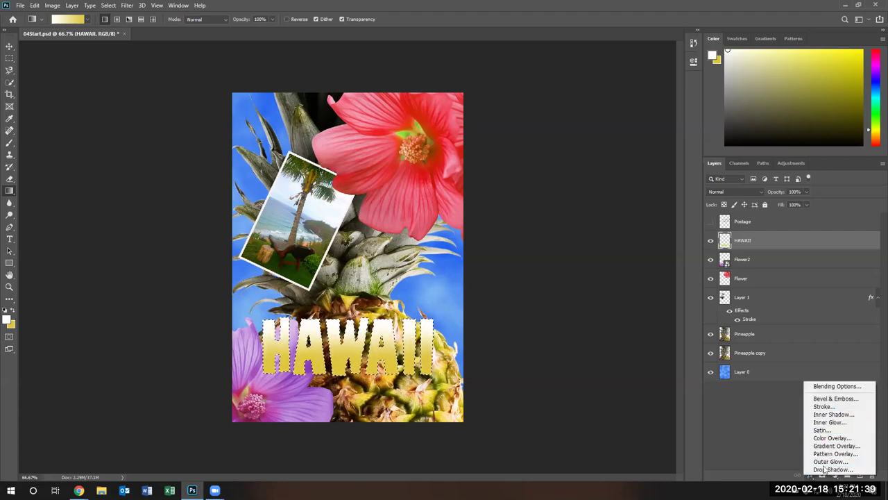
click(831, 413)
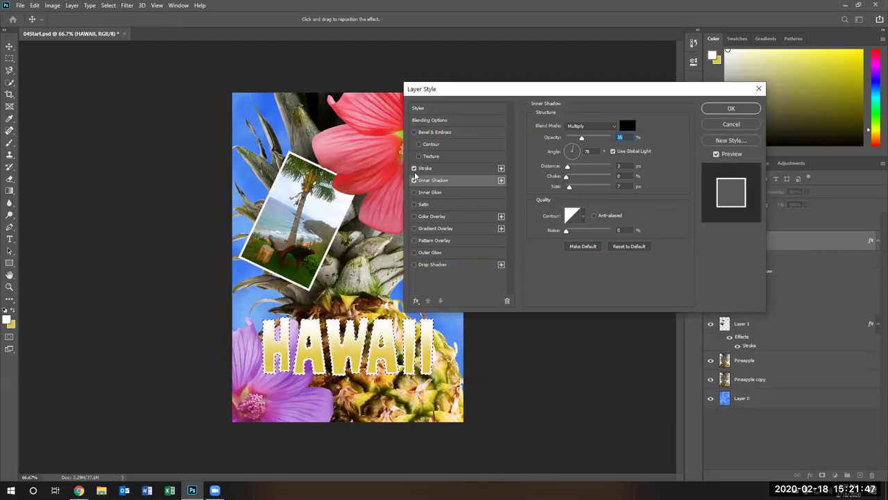
click(413, 180)
click(414, 168)
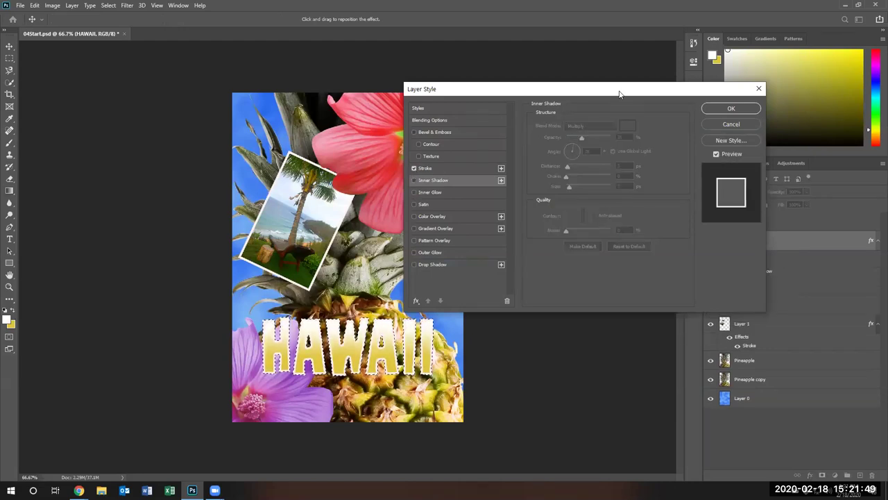
drag(623, 96, 752, 139)
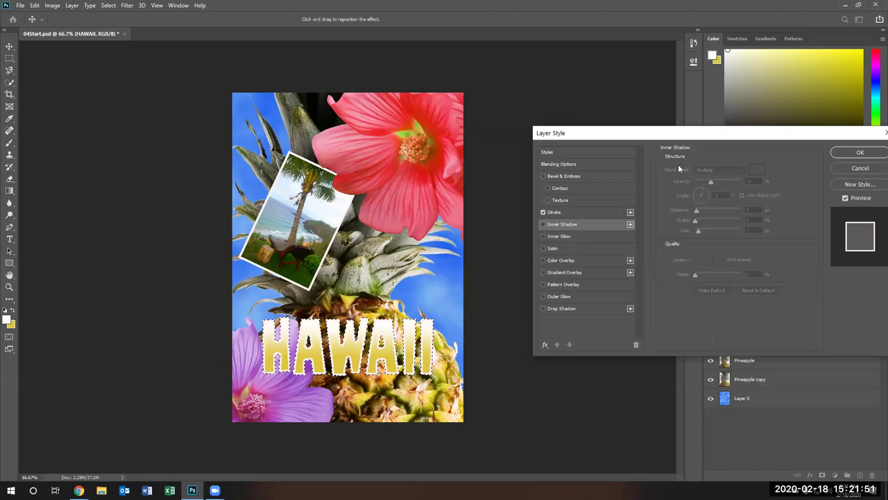
click(547, 210)
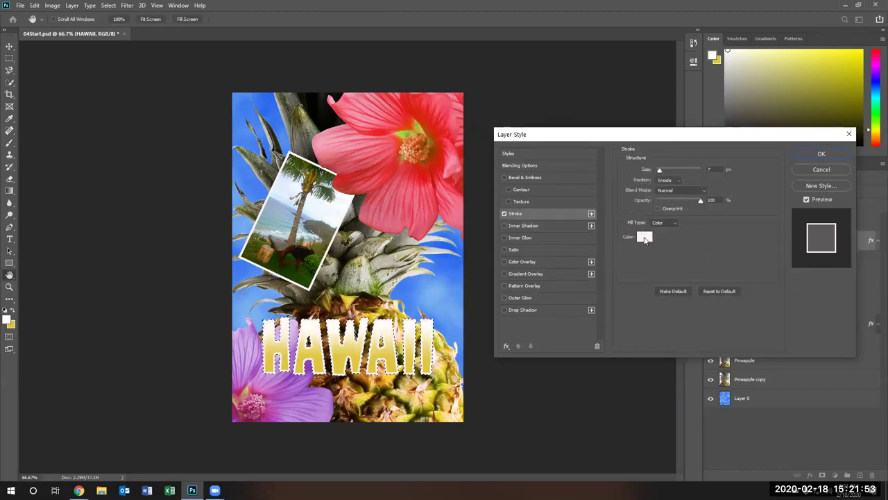
click(645, 238)
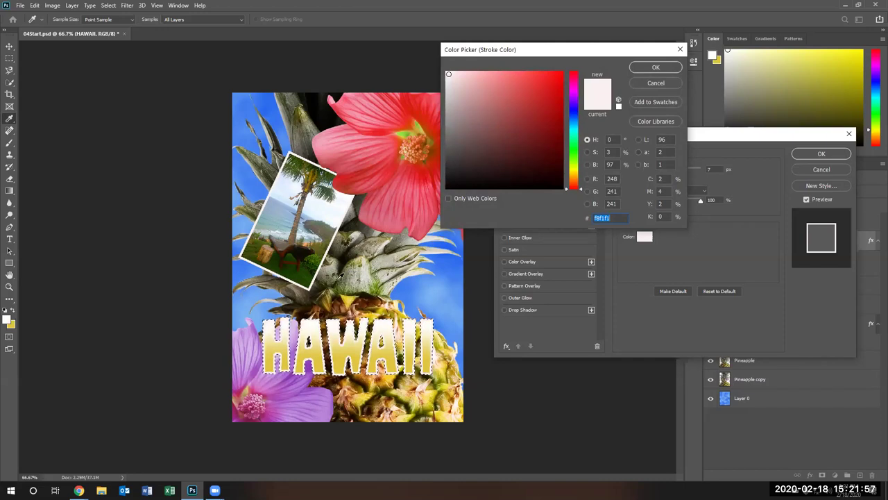
click(295, 273)
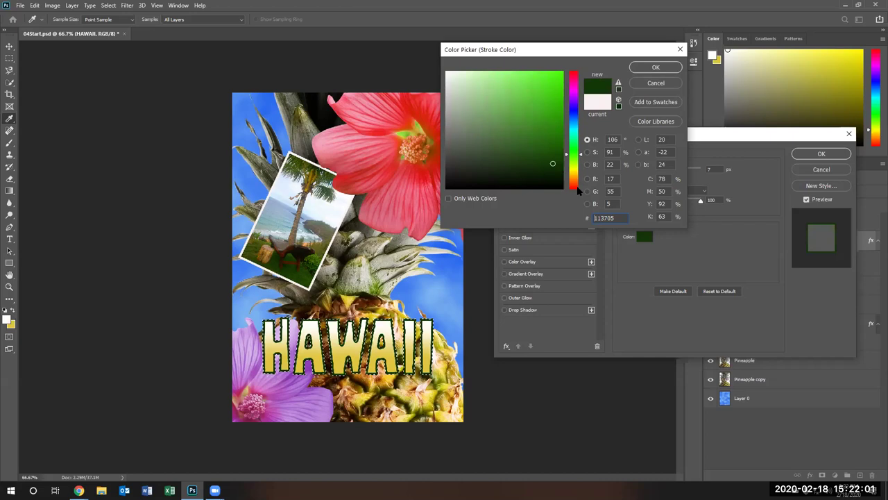
key(Tab)
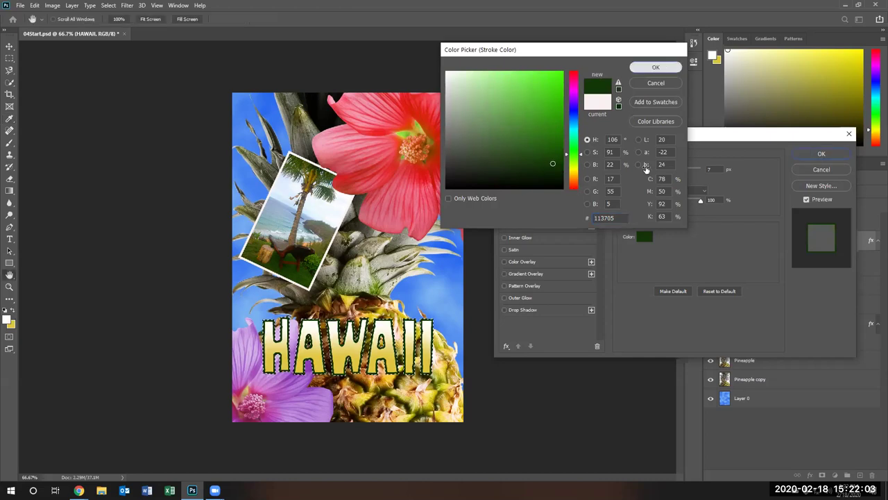
key(Return)
Try different sizes and Inside and Outside positions for the HAWAII stroke, ending with a 6 px Outside stroke
drag(661, 172, 661, 172)
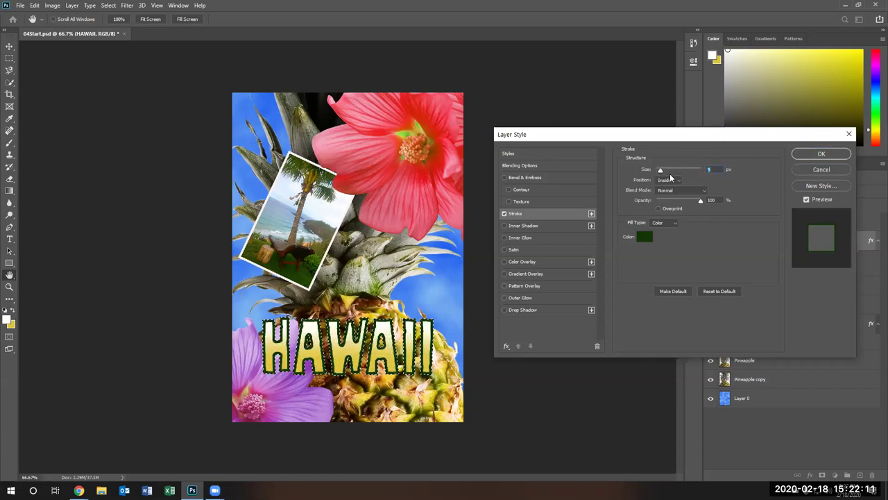
click(671, 181)
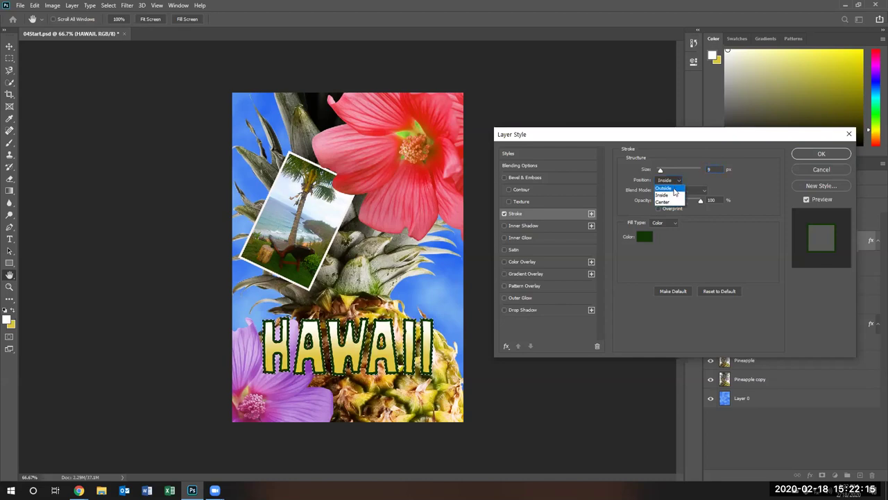
click(673, 188)
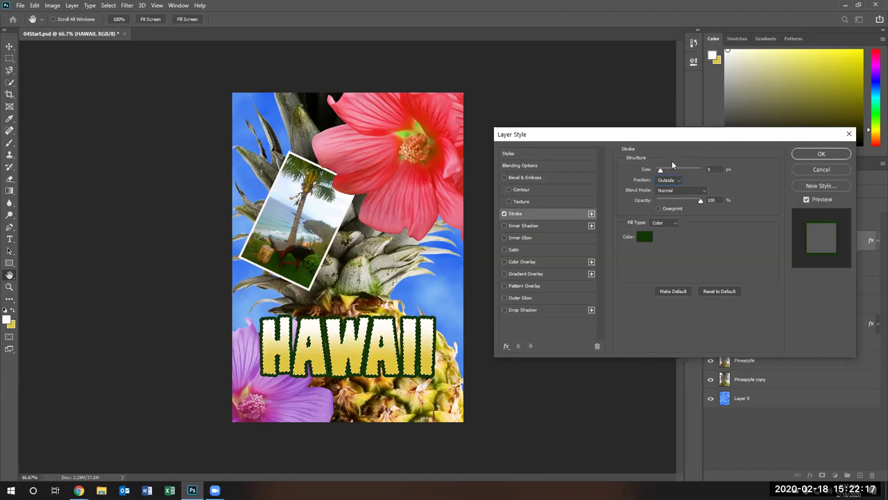
mouse_move(660, 171)
mouse_down()
mouse_move(674, 171)
mouse_move(661, 172)
mouse_up()
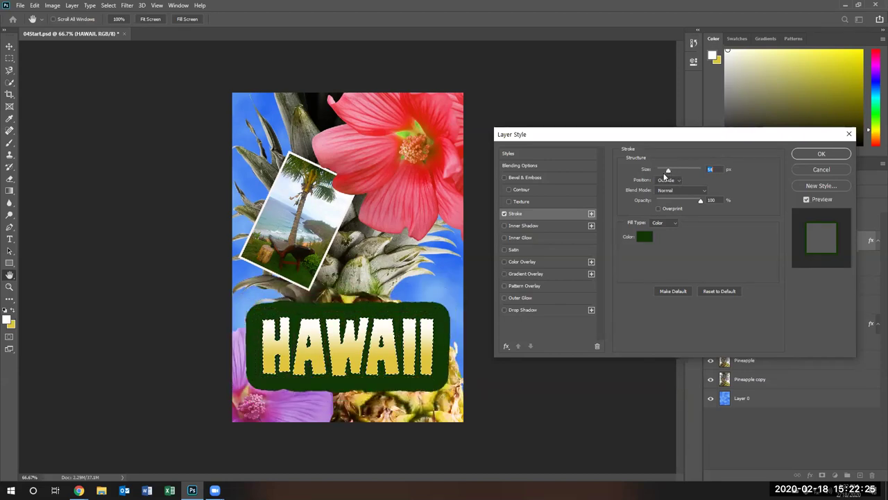
click(674, 179)
click(667, 189)
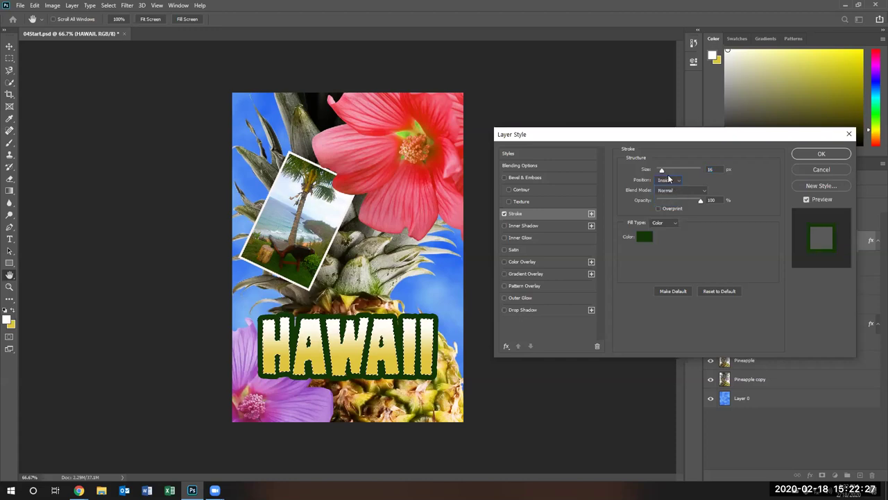
mouse_move(663, 173)
mouse_down()
mouse_move(670, 170)
mouse_move(655, 174)
mouse_up()
click(670, 179)
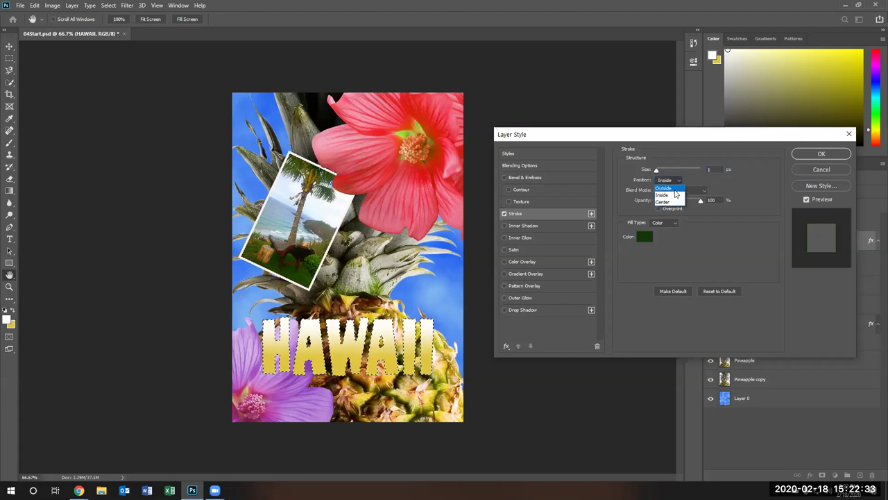
click(665, 188)
drag(658, 171, 659, 169)
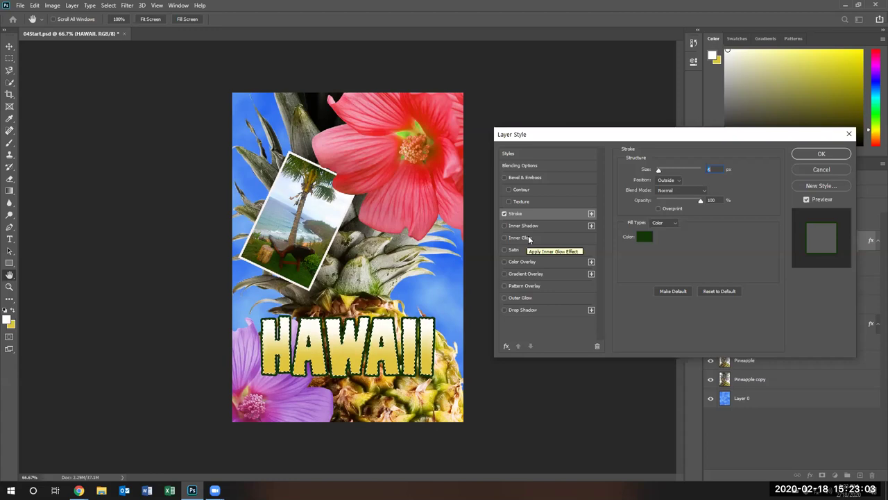
Try adding extra Inner Shadow effects and a Drop Shadow to the HAWAII layer, and discard all the layer style changes
click(591, 226)
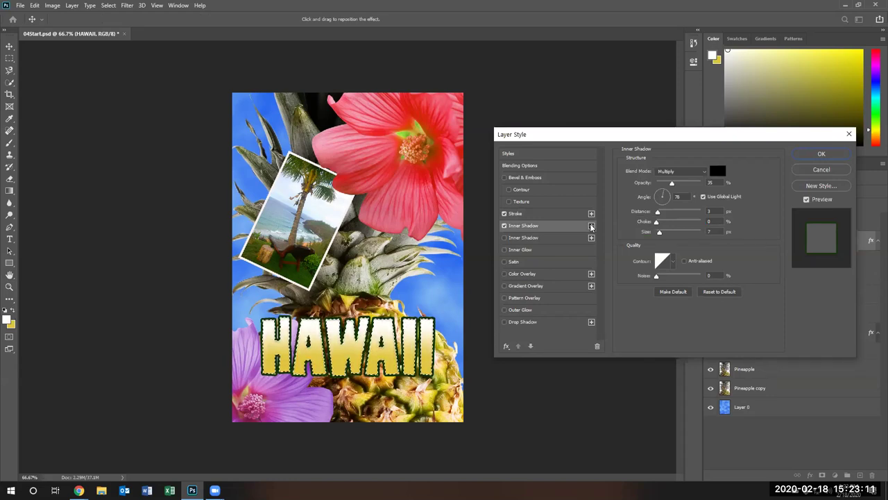
click(591, 226)
click(504, 238)
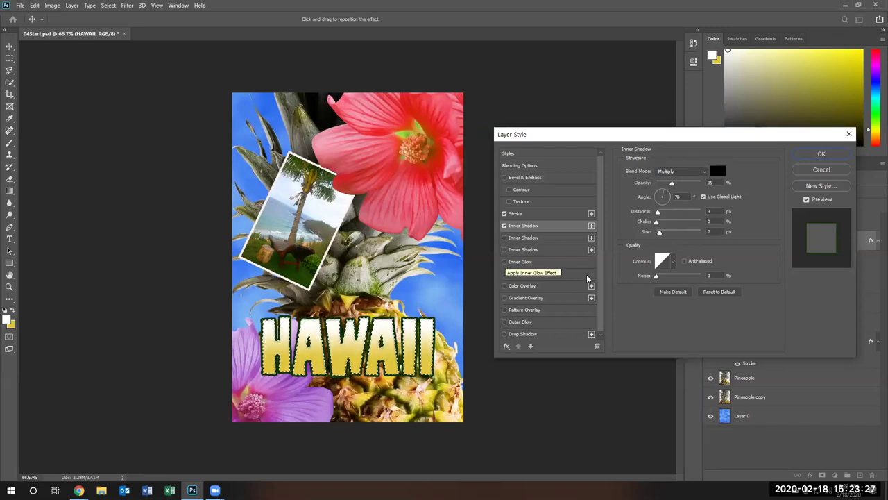
click(505, 335)
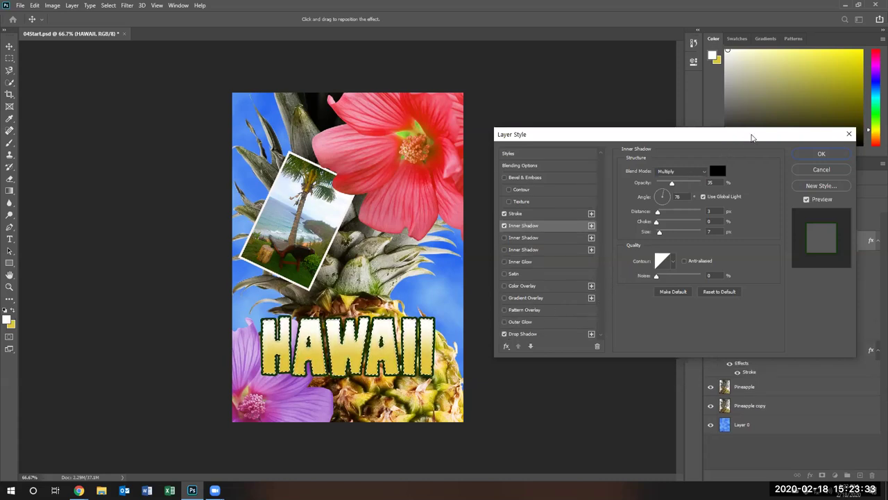
drag(751, 136, 482, 62)
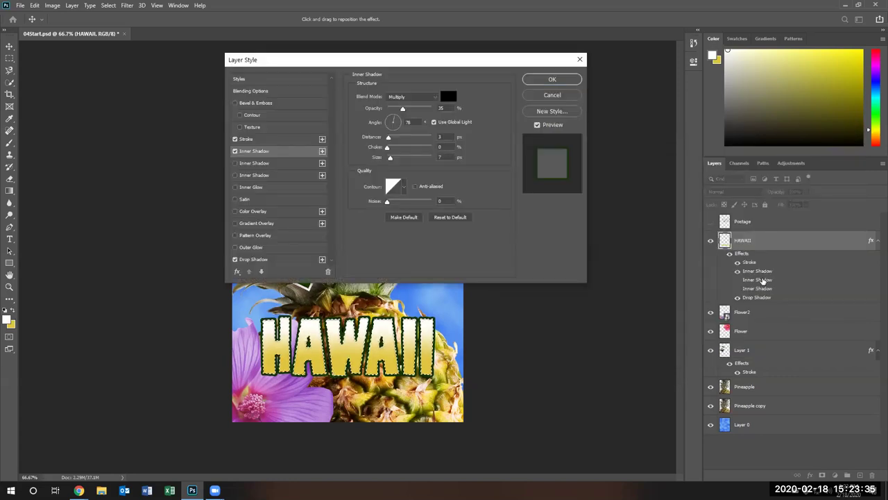
click(580, 59)
Add a Stroke effect to the HAWAII layer, coloured dark green by sampling the grass in the palm photo
ctrl+click(723, 243)
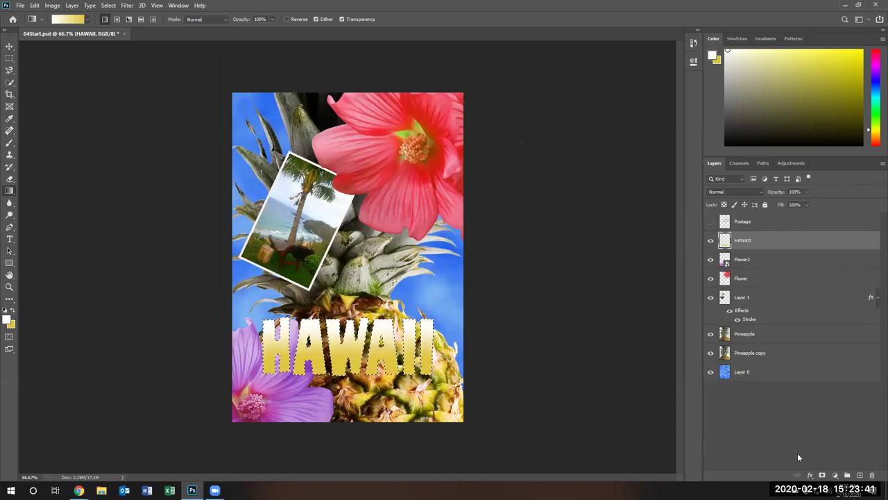
click(811, 476)
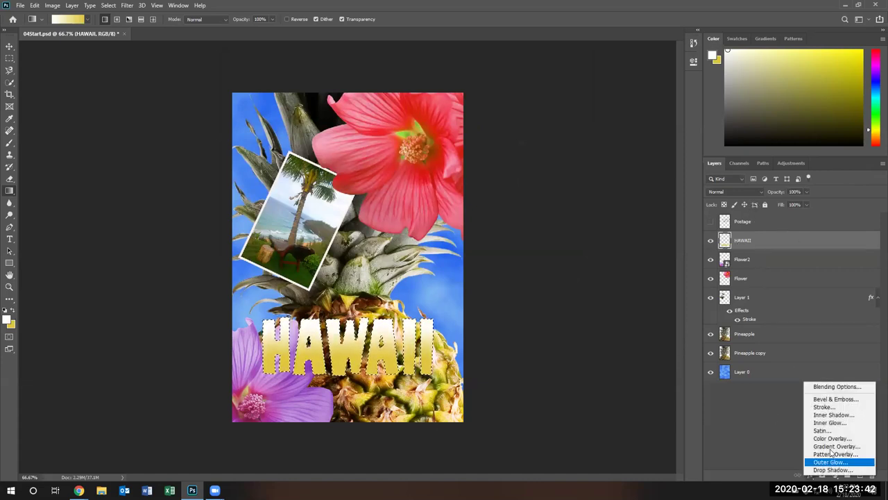
click(822, 406)
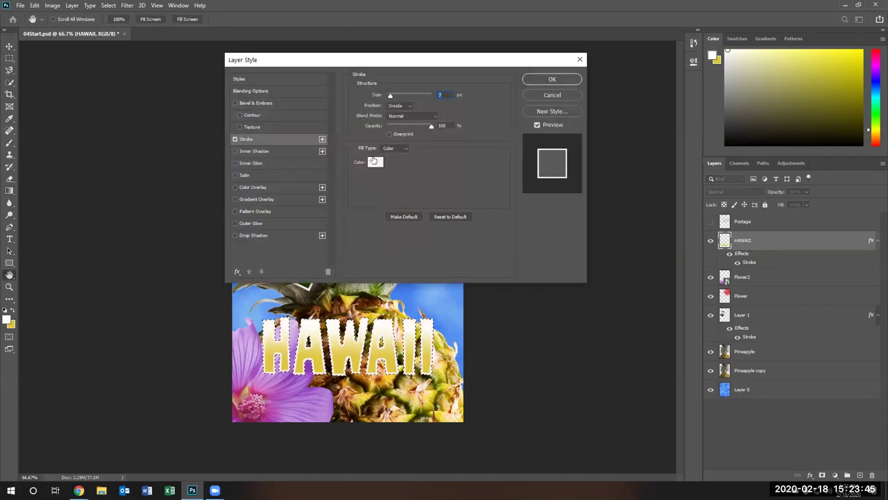
click(375, 162)
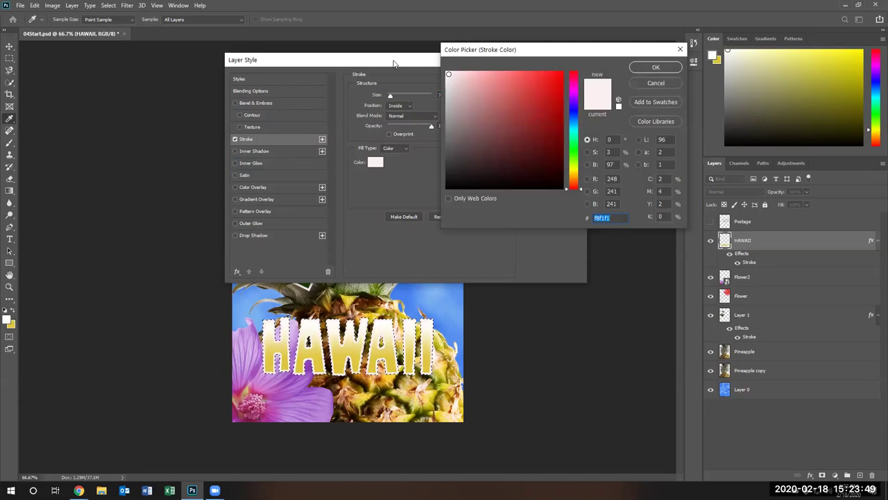
click(680, 49)
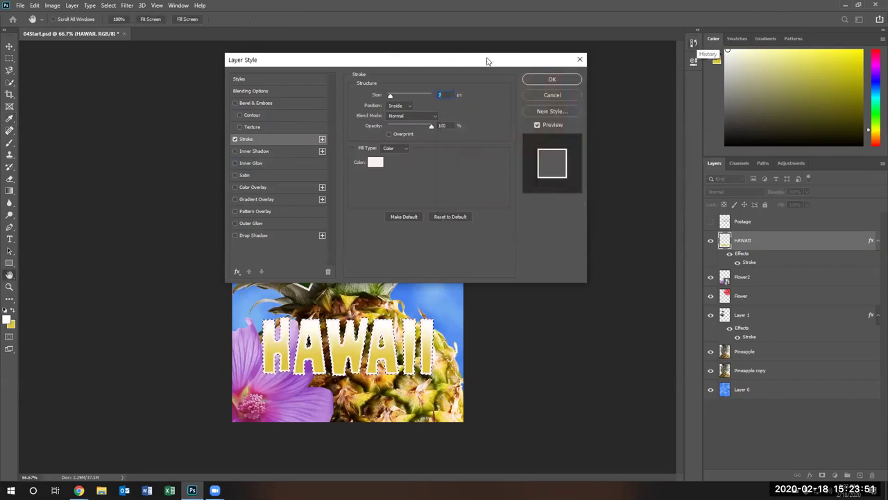
drag(291, 60, 508, 64)
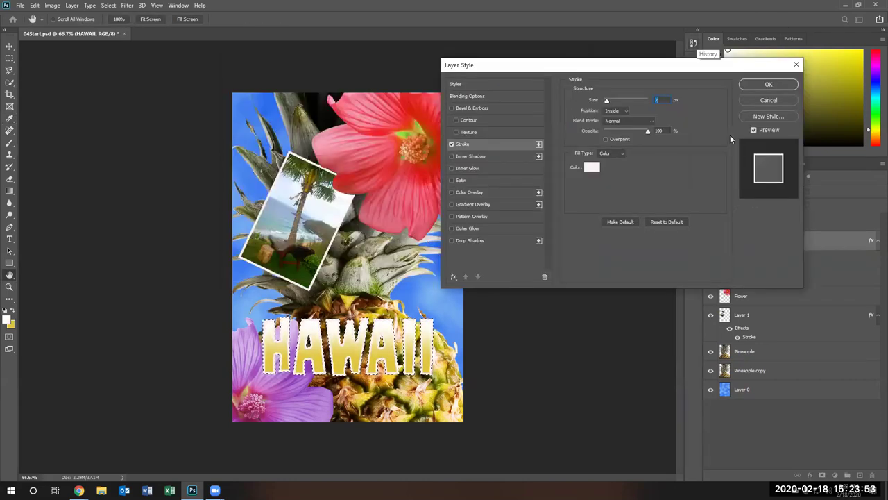
click(592, 167)
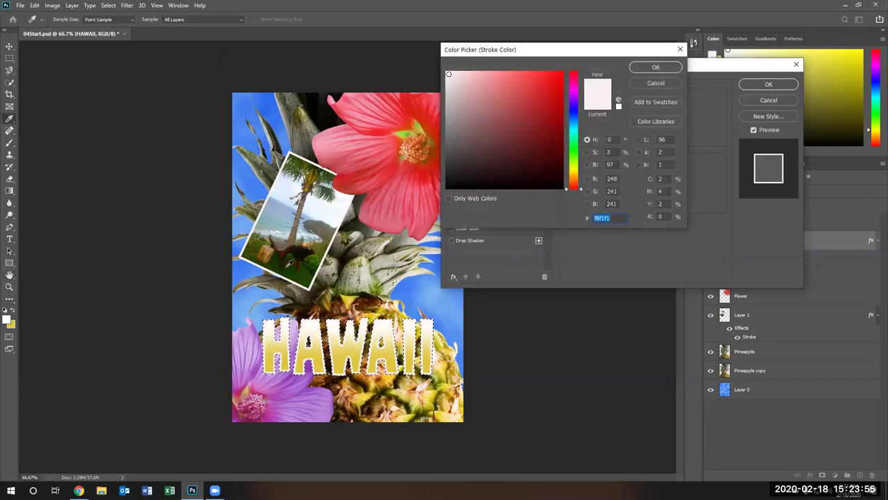
click(282, 271)
click(668, 66)
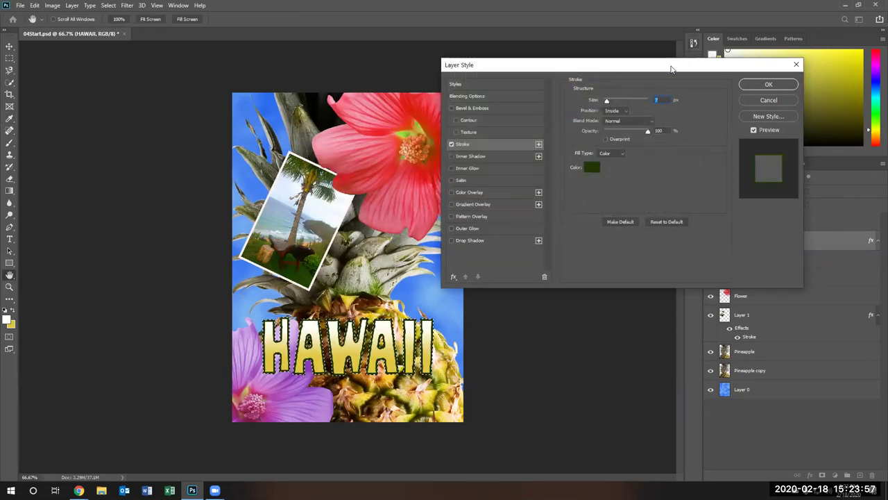
Set the HAWAII stroke's size to 9 px and its position to Outside
drag(607, 101, 608, 102)
click(620, 111)
click(613, 118)
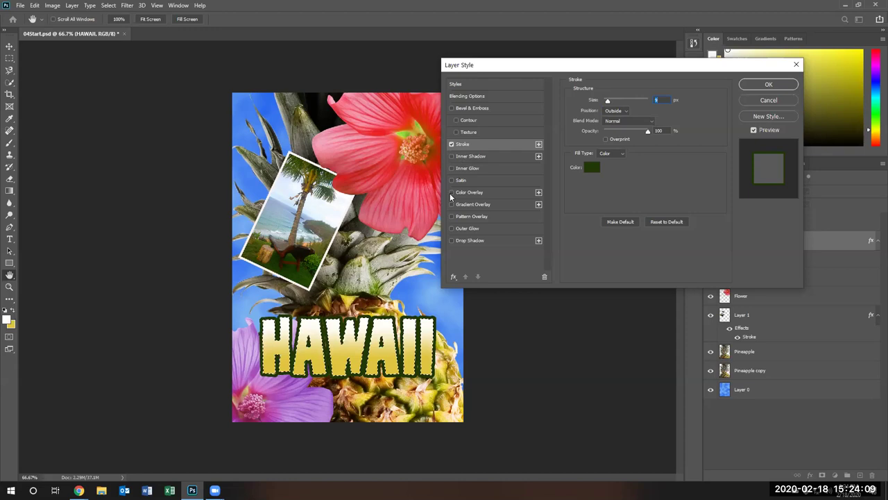
Add a Drop Shadow effect to the HAWAII layer with 90% opacity and a distance of about 85 px
click(452, 240)
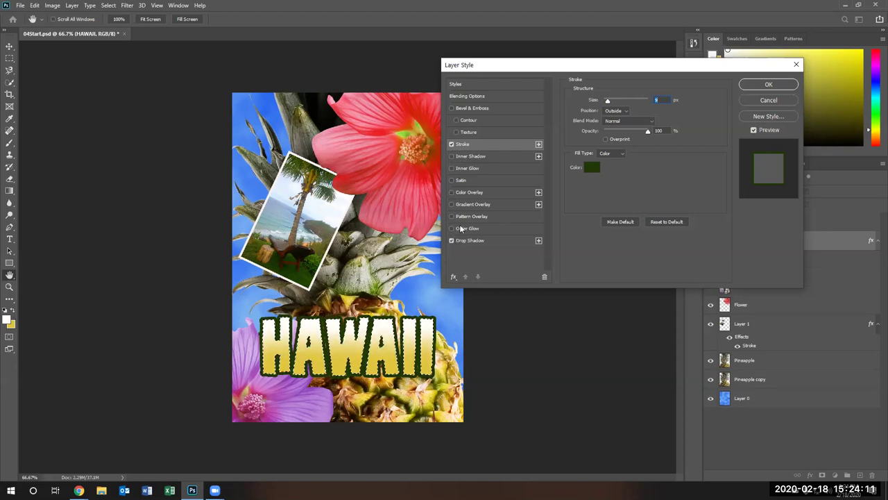
click(517, 239)
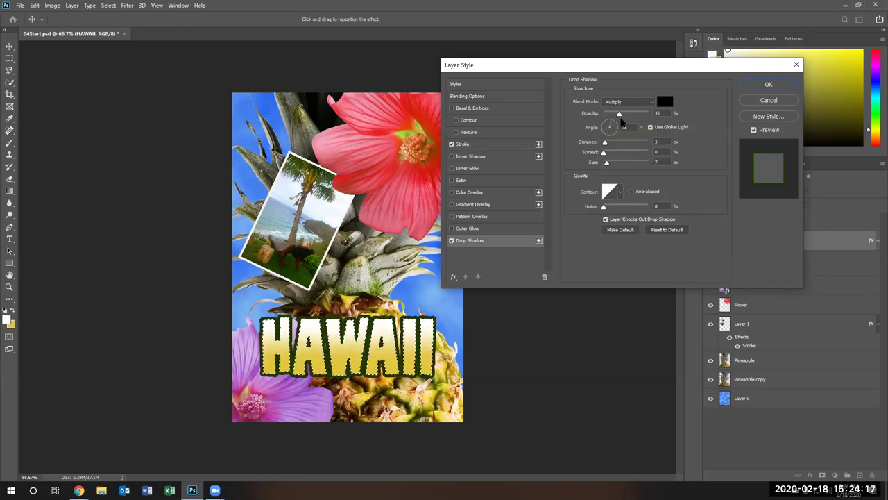
drag(621, 119, 646, 113)
drag(650, 116, 643, 116)
drag(609, 144, 634, 144)
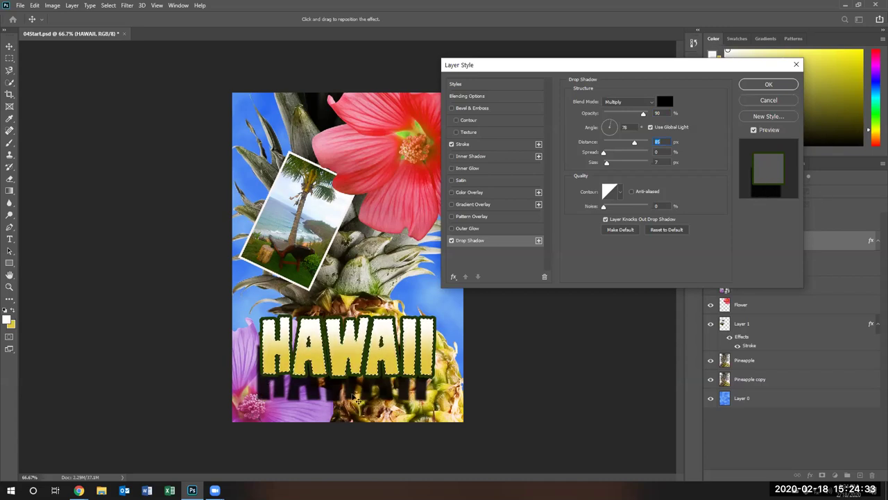
Set the HAWAII drop shadow's angle to 135°, opacity to 61%, distance to 29 px, spread to 24% and size to 24 px
click(606, 124)
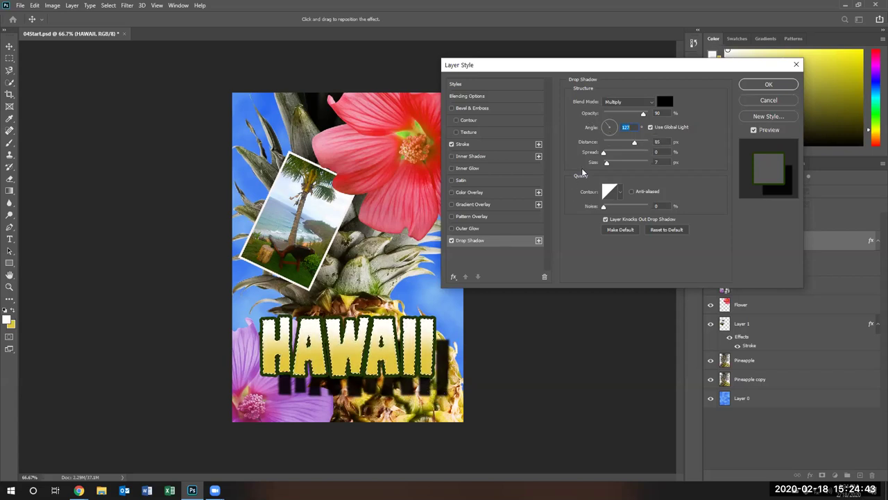
mouse_move(611, 124)
mouse_down()
mouse_move(615, 134)
mouse_move(603, 133)
mouse_move(612, 127)
mouse_up()
text(135)
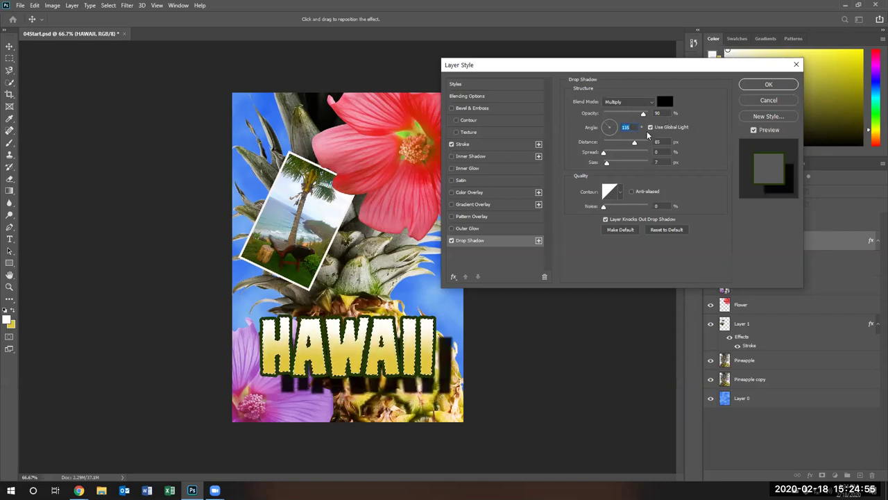
drag(641, 116, 615, 156)
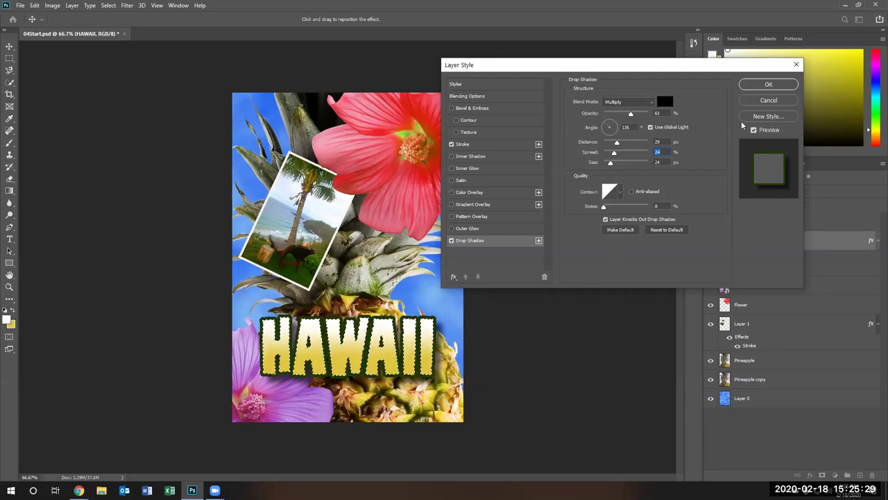
Try other contour shapes for the HAWAII drop shadow, ending on the straight linear contour
click(621, 192)
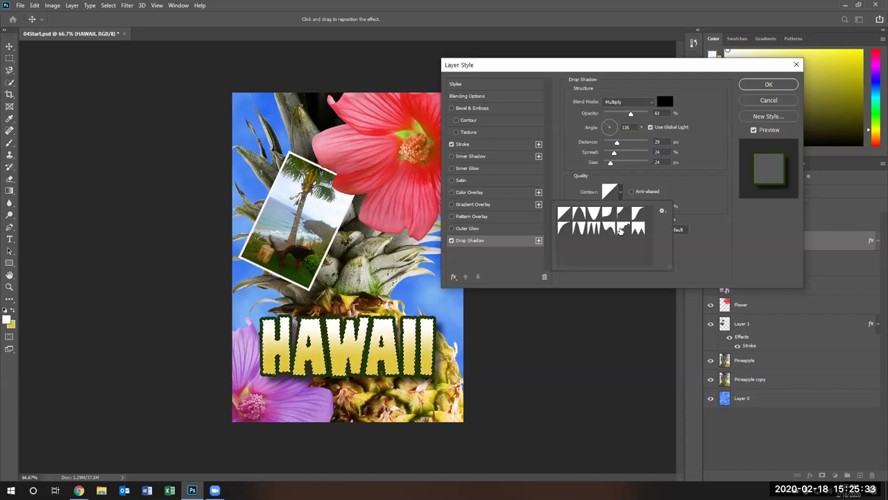
click(594, 231)
click(610, 229)
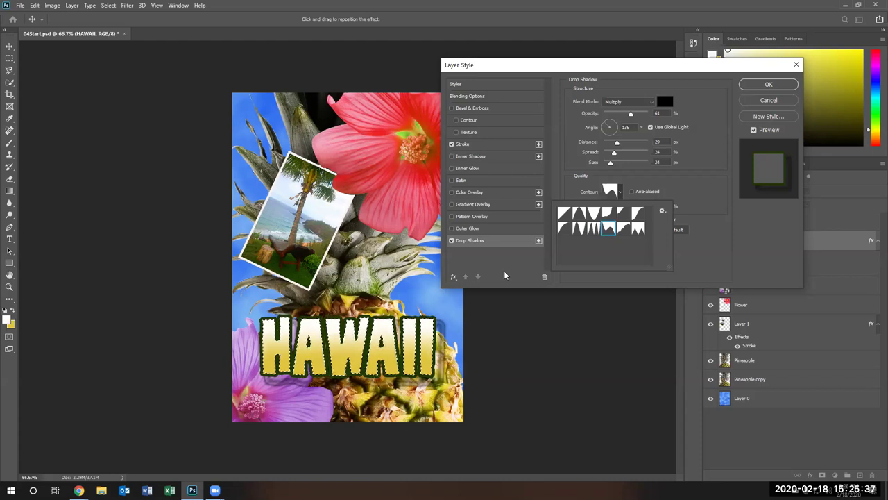
click(565, 229)
click(567, 216)
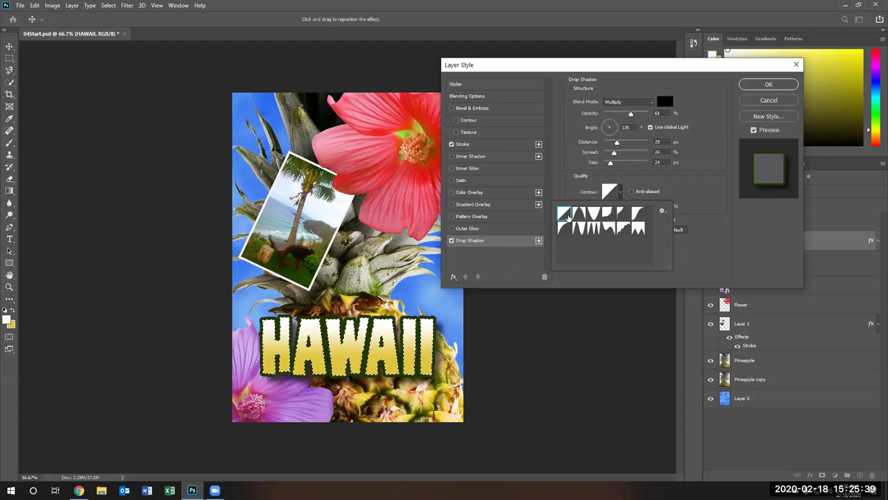
click(714, 186)
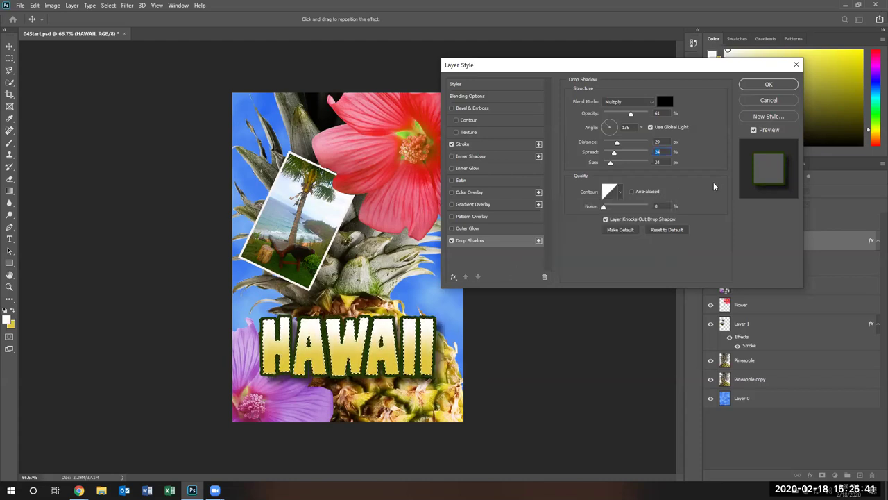
Apply the HAWAII layer's stroke and drop shadow settings and make the Postage layer visible
click(775, 85)
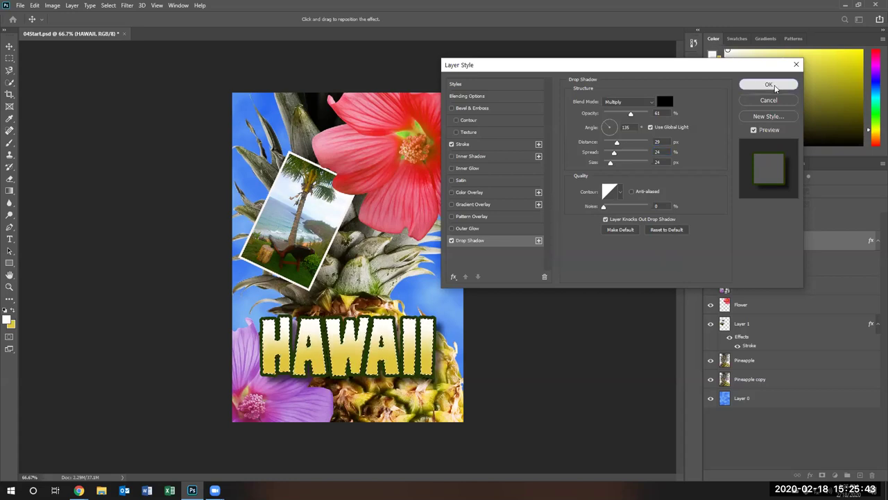
click(775, 85)
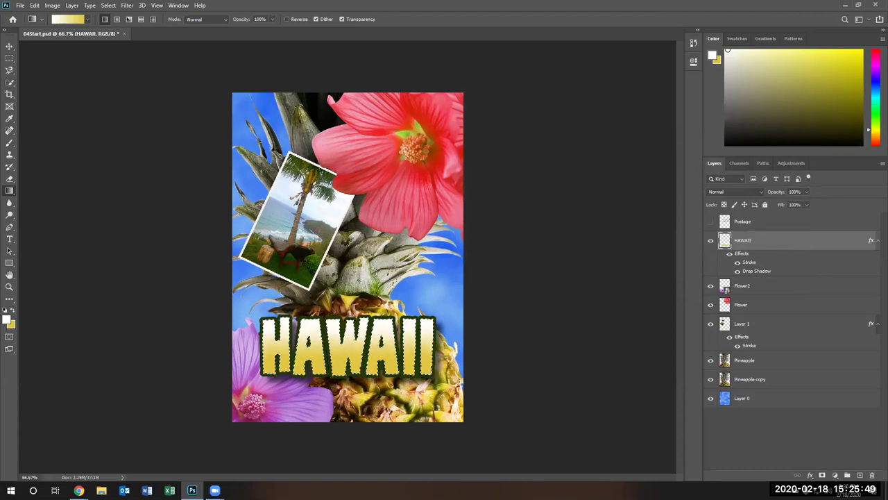
click(710, 222)
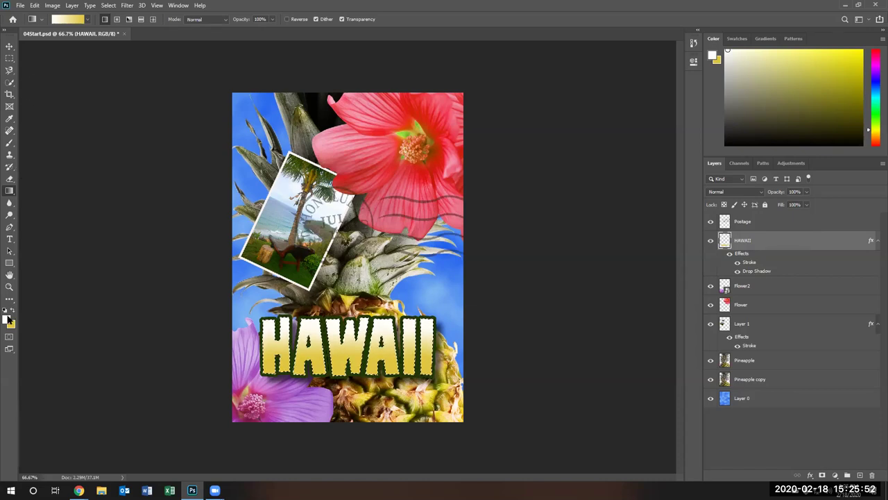
Add a text layer reading ISLAND PARADISE just below the HAWAII title
click(9, 239)
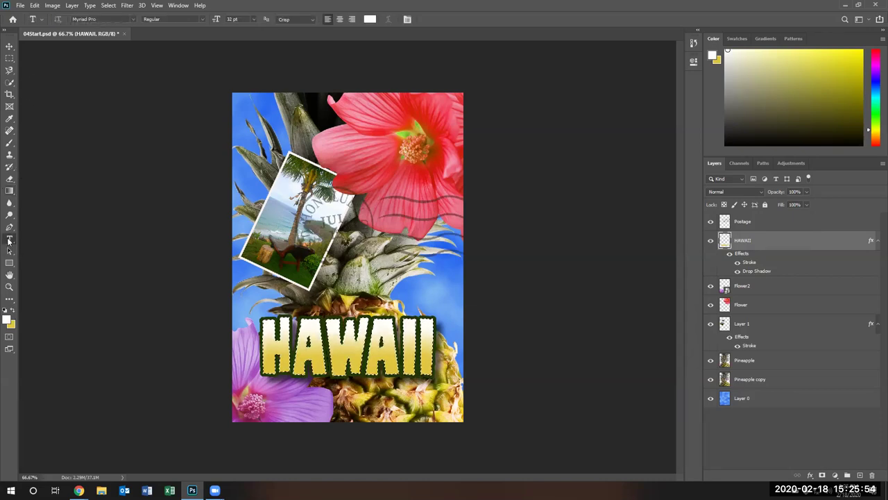
click(267, 399)
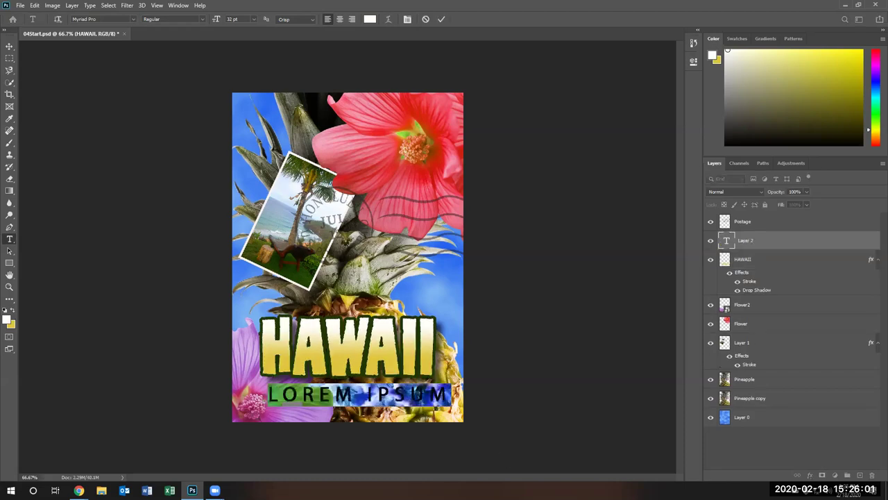
key(BackSpace)
text(ISLAND PARAD)
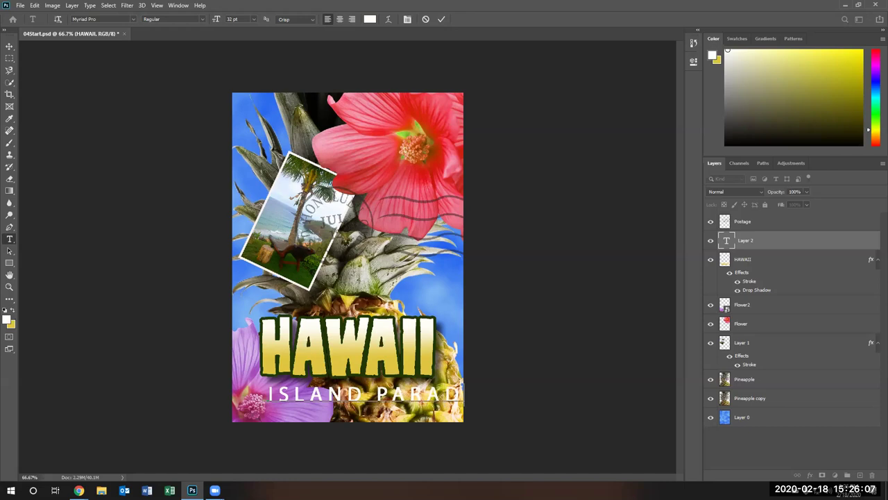
text(IS)
Set the ISLAND PARADISE text to 24 pt, trying 12 pt first, and centre it slightly lower beneath the HAWAII title
drag(269, 394, 676, 366)
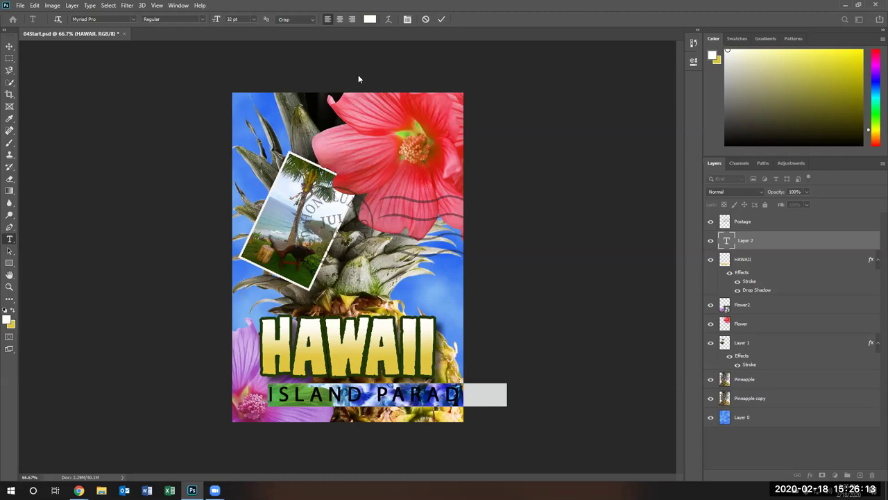
click(255, 19)
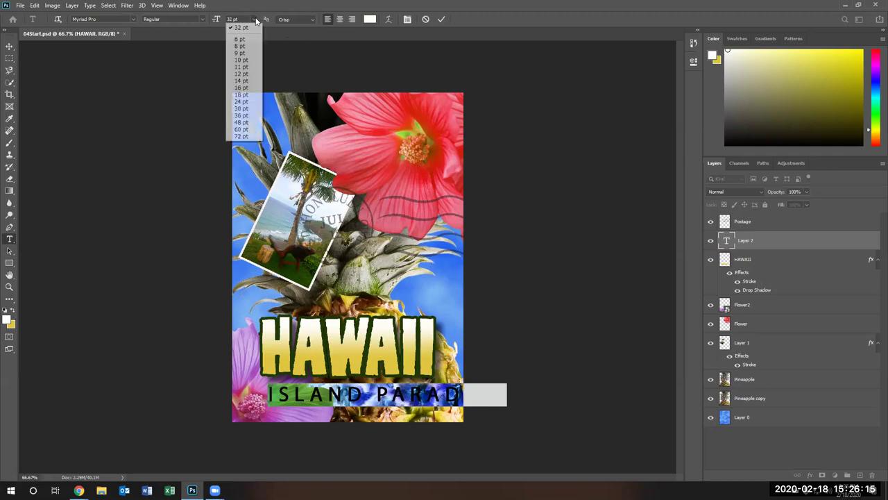
click(244, 75)
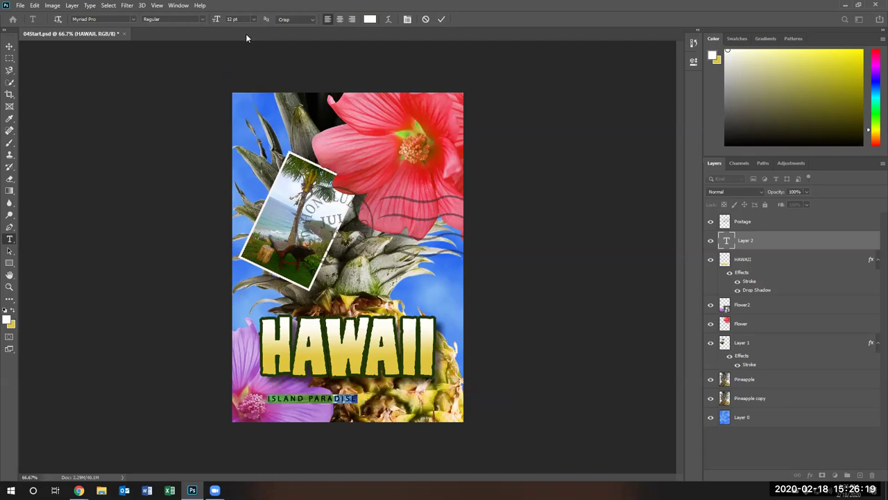
click(254, 20)
click(243, 97)
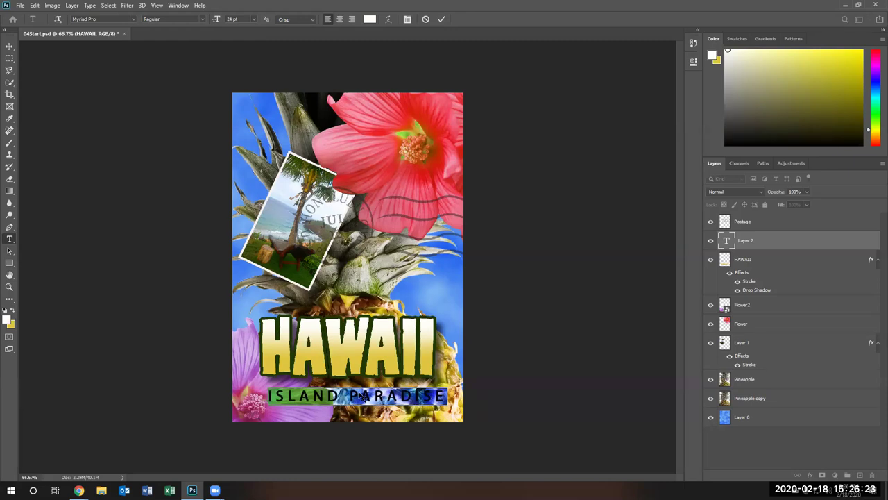
click(9, 46)
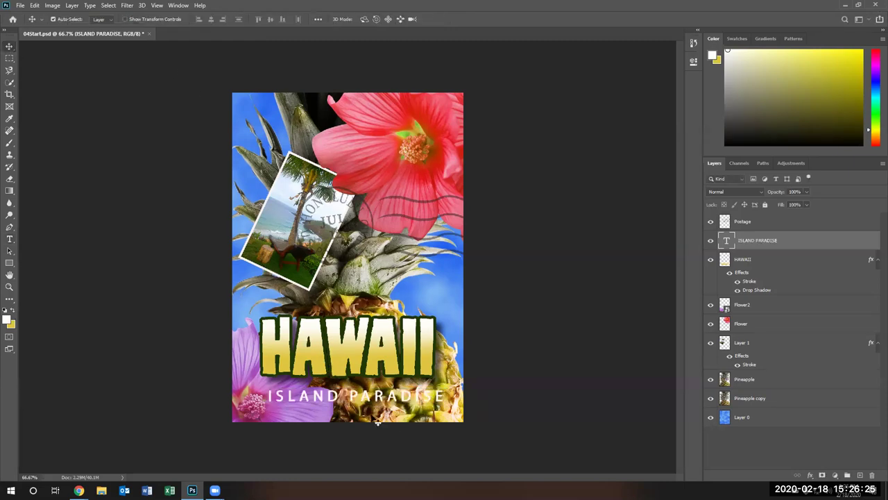
mouse_move(360, 406)
mouse_down()
mouse_move(351, 392)
mouse_move(340, 398)
mouse_move(349, 412)
mouse_move(346, 401)
mouse_up()
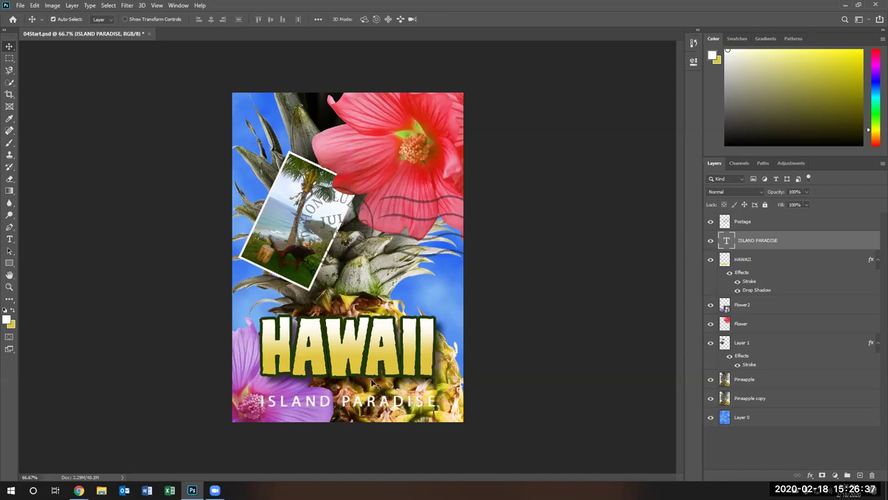
Colour the ISLAND PARADISE text dark green sampled from the HAWAII stroke, and copy HAWAII's drop shadow onto its layer
double_click(353, 407)
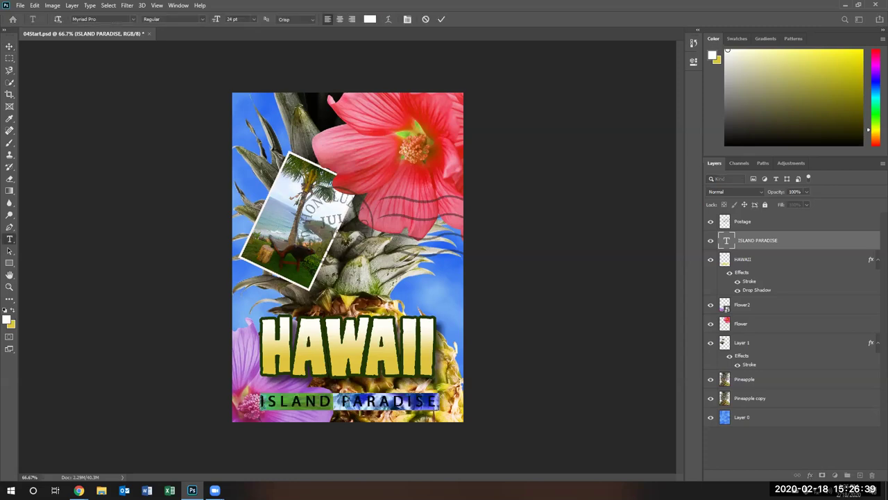
click(370, 20)
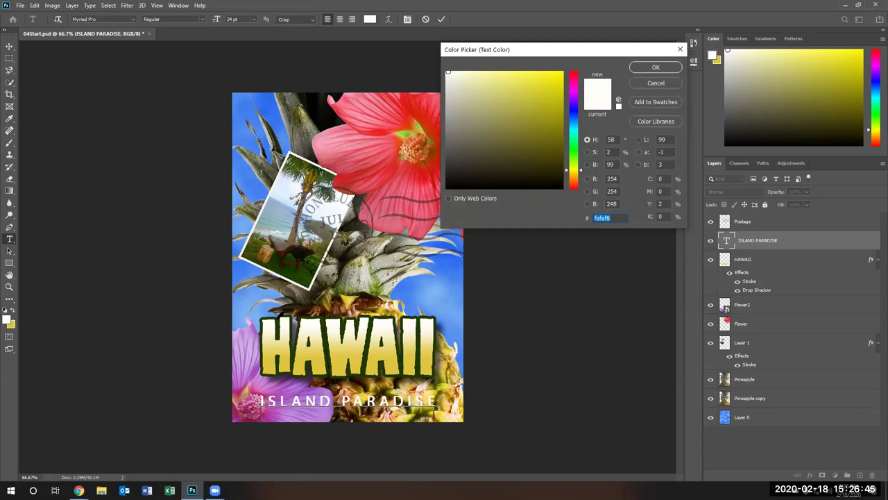
click(280, 314)
click(656, 67)
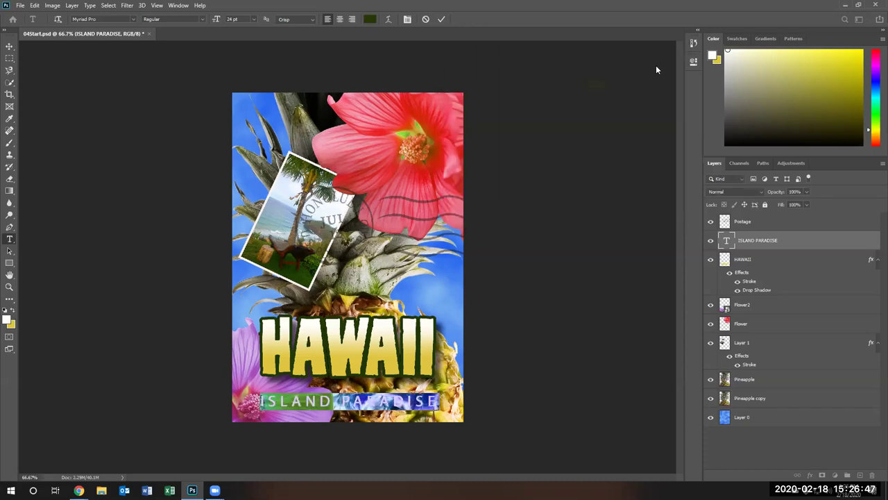
click(758, 291)
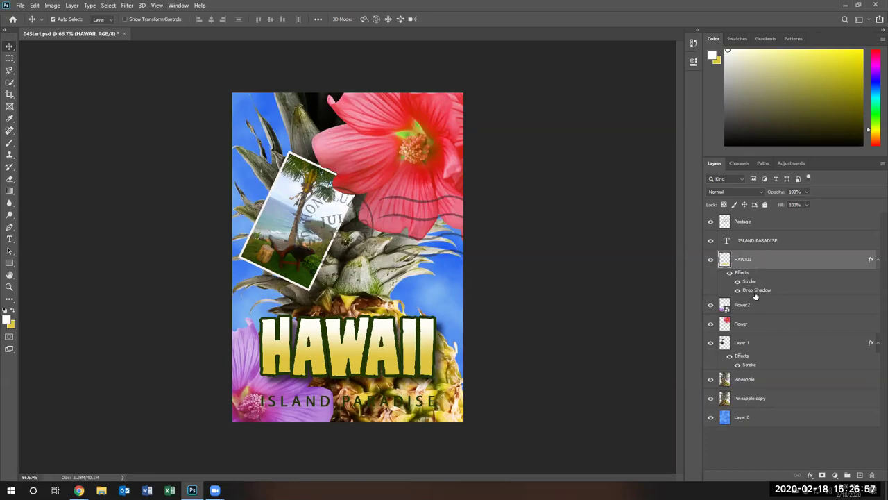
mouse_move(757, 291)
mouse_down()
mouse_move(755, 244)
mouse_move(746, 240)
mouse_up()
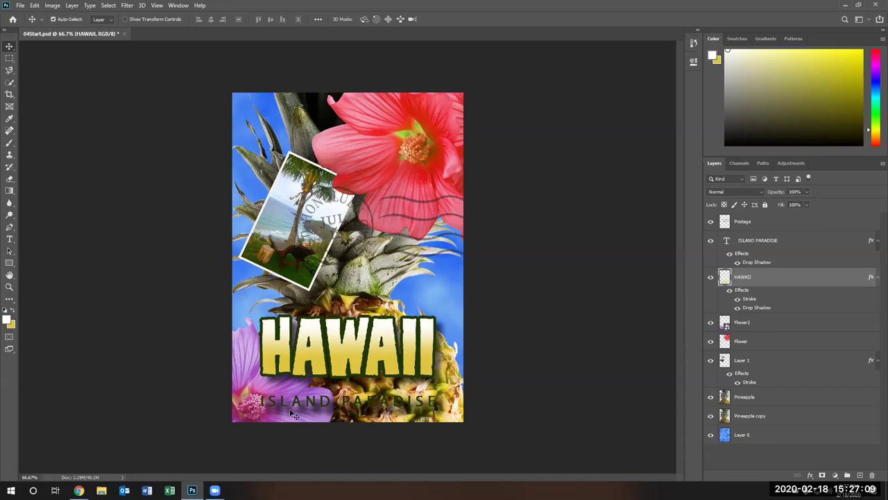
Restyle the ISLAND PARADISE text, trying Bold and settling on the Ravie font at 18 pt
double_click(363, 408)
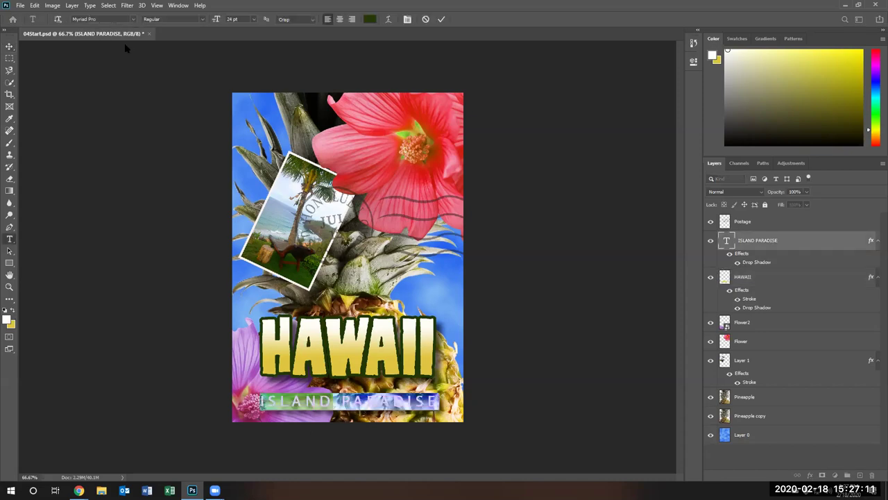
click(201, 18)
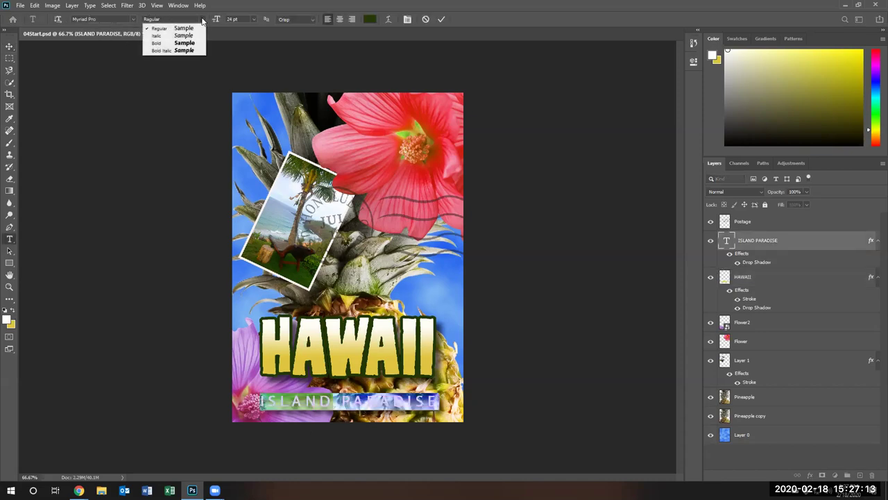
click(178, 43)
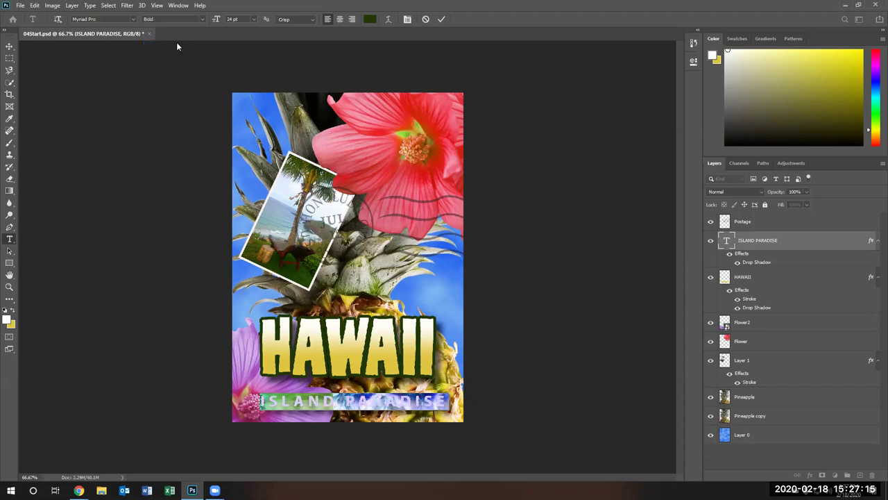
click(132, 20)
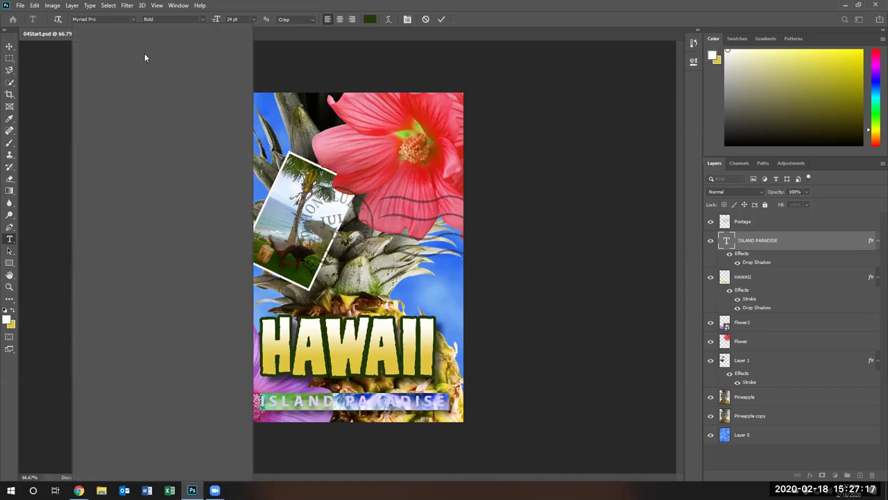
scroll(206, 323, down, 4)
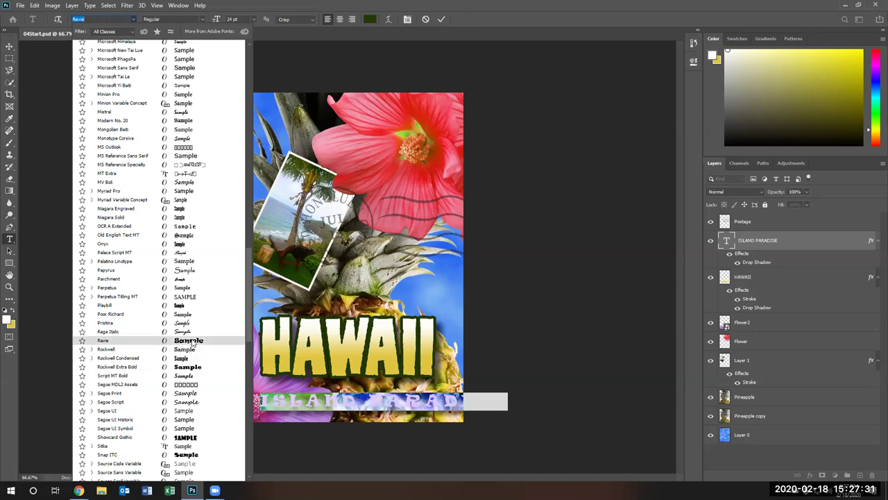
click(193, 343)
click(255, 19)
click(242, 95)
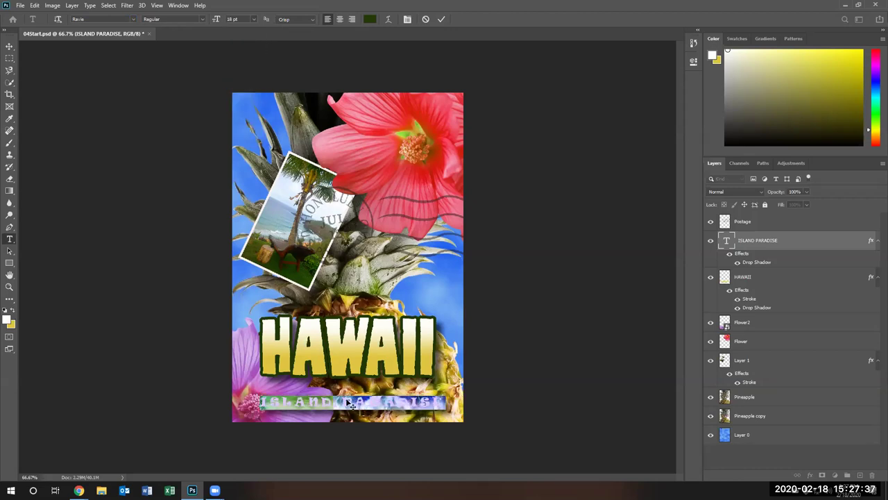
click(440, 274)
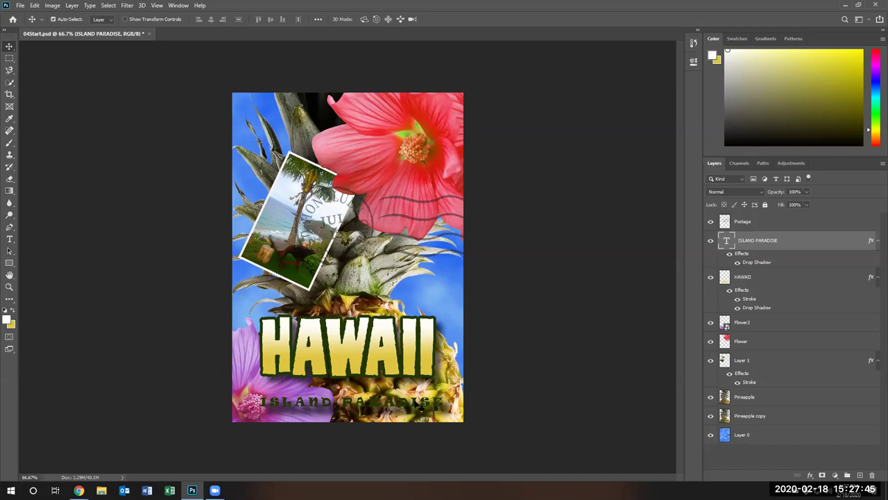
Recolour the ISLAND PARADISE text to green 506c09, sampled from the pineapple leaves above the HAWAII title
double_click(421, 405)
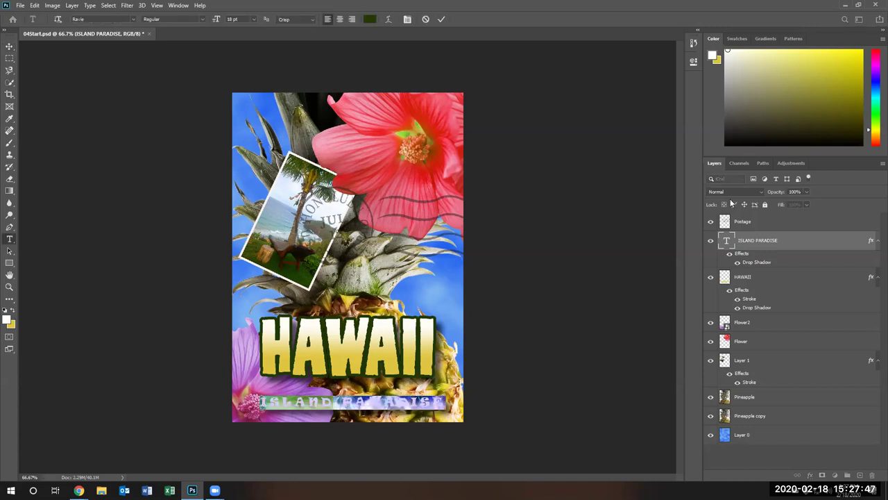
click(370, 19)
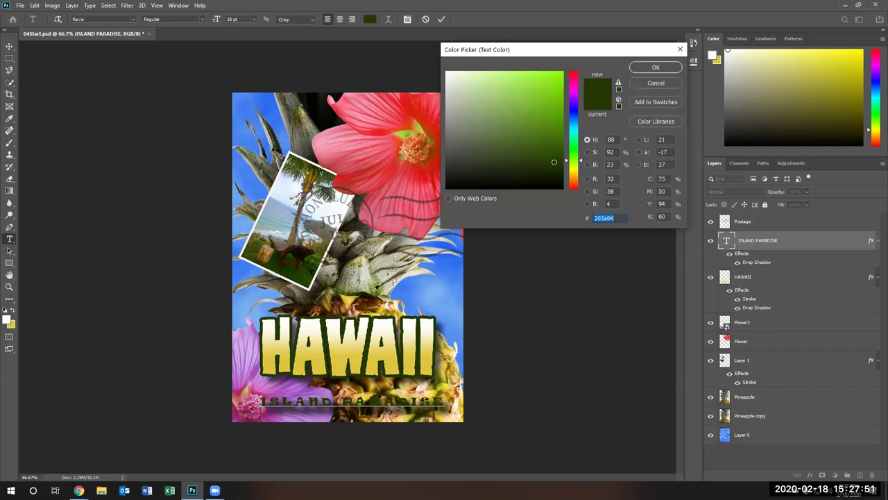
click(376, 287)
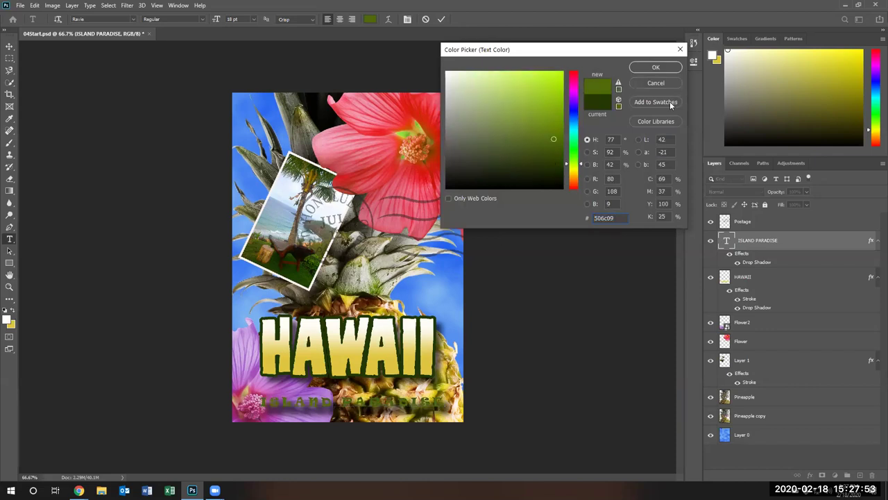
click(656, 67)
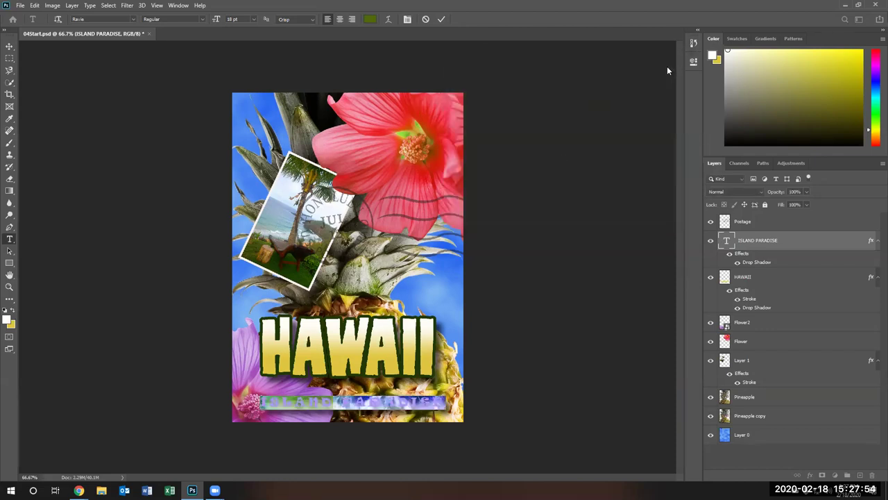
click(738, 255)
key(v)
Change the HAWAII layer's stroke colour to green 506c09, sampled from the ISLAND PARADISE text
click(746, 299)
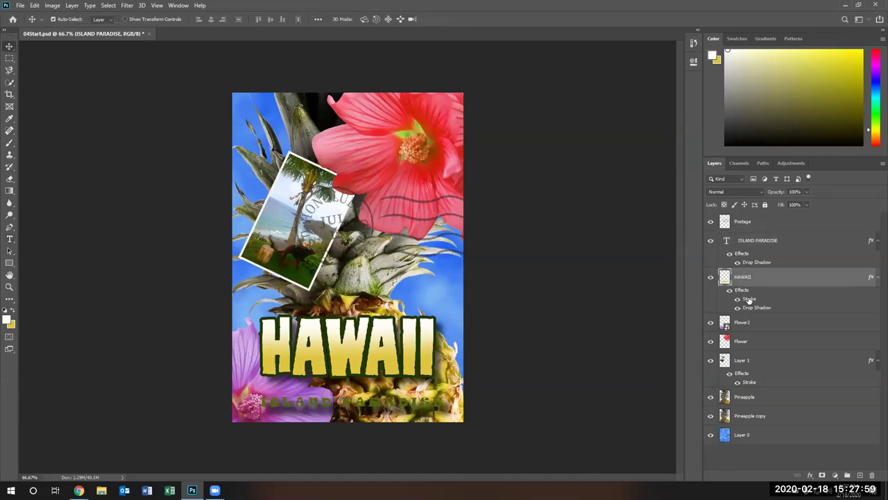
double_click(749, 299)
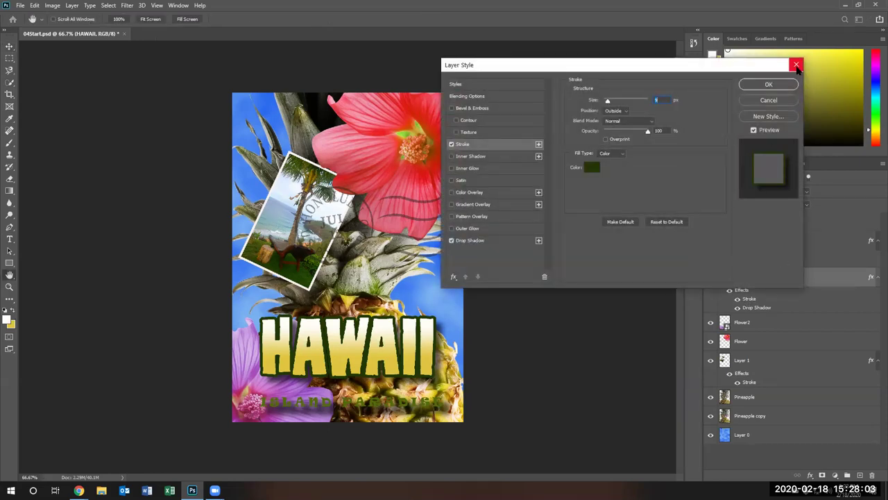
click(795, 65)
double_click(750, 300)
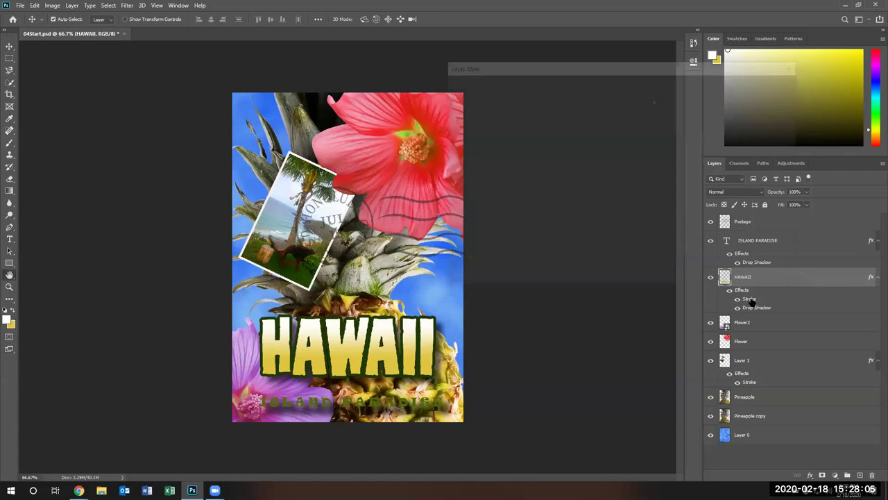
click(591, 168)
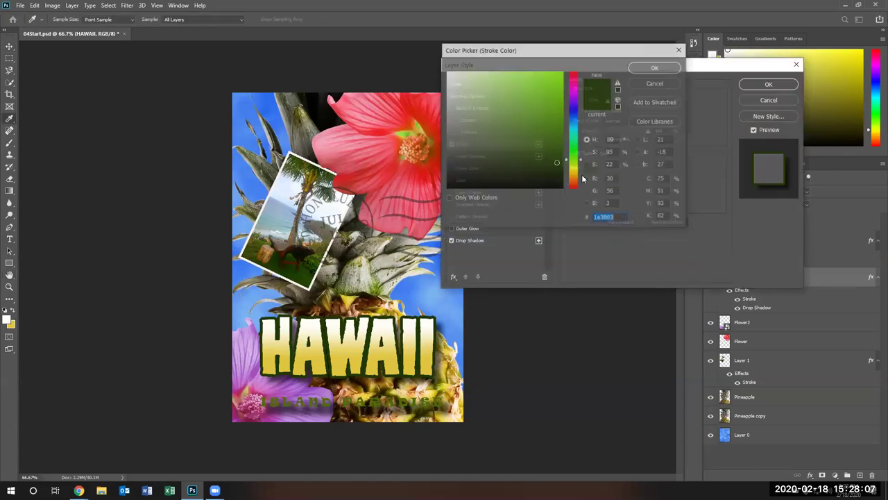
click(408, 393)
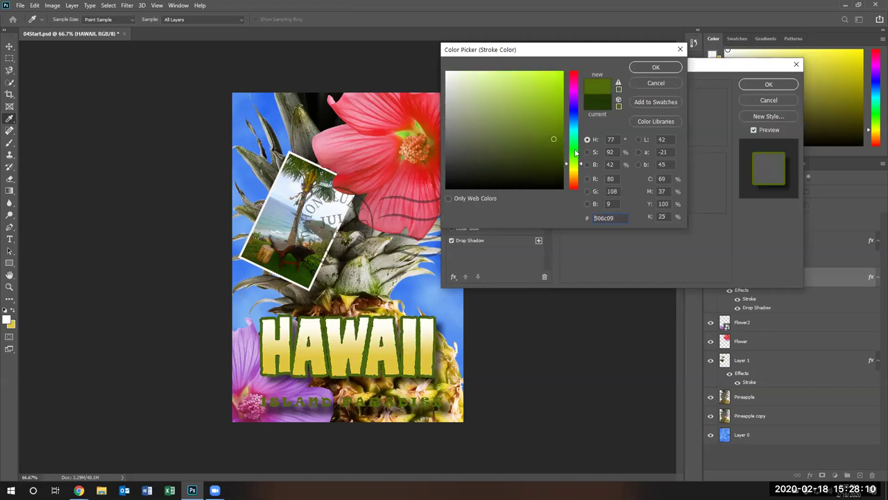
click(656, 67)
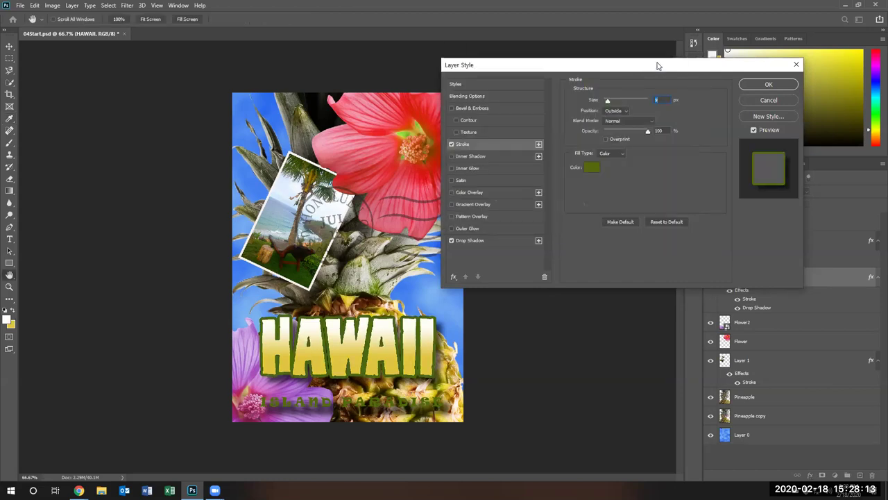
click(768, 84)
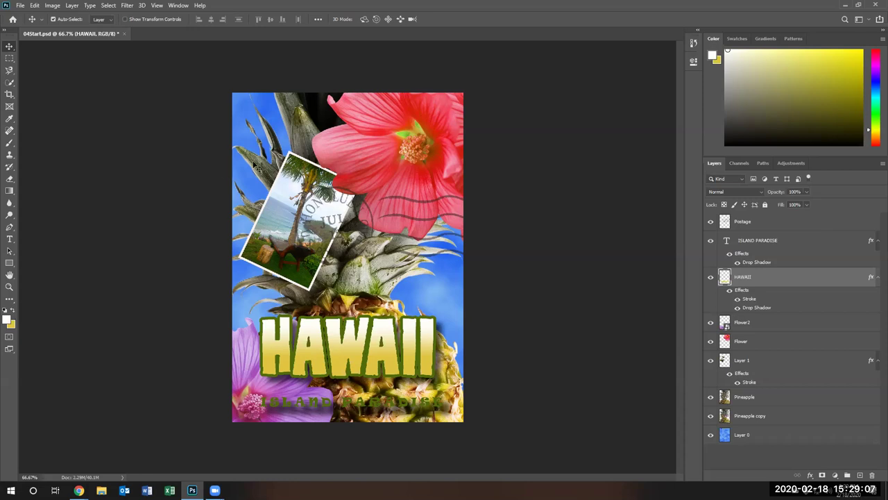
Select the whole canvas with all layers from Layer 0 to Postage, and convert the selection to a 10-pixel border
click(239, 108)
key(ctrl+a)
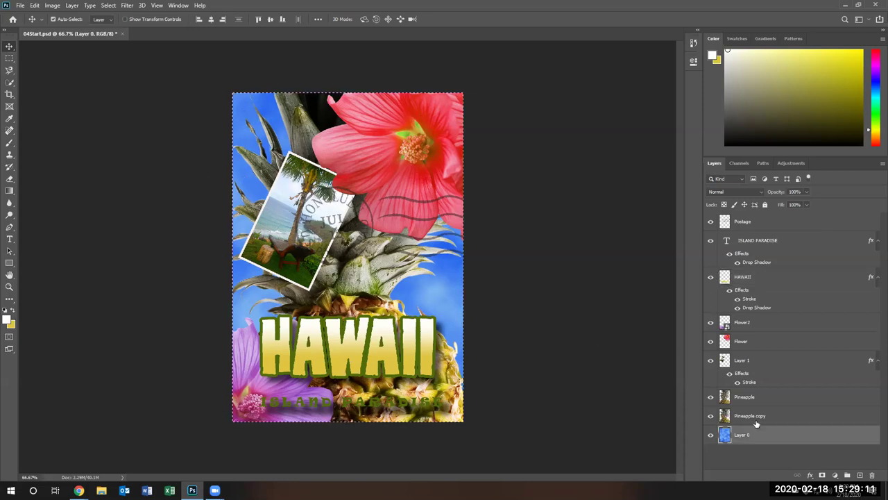
shift+click(795, 223)
key(ctrl)
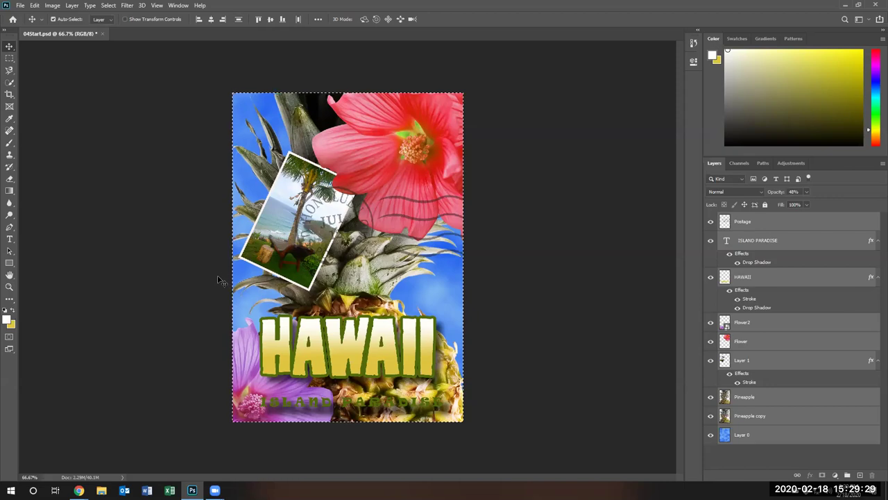
click(109, 5)
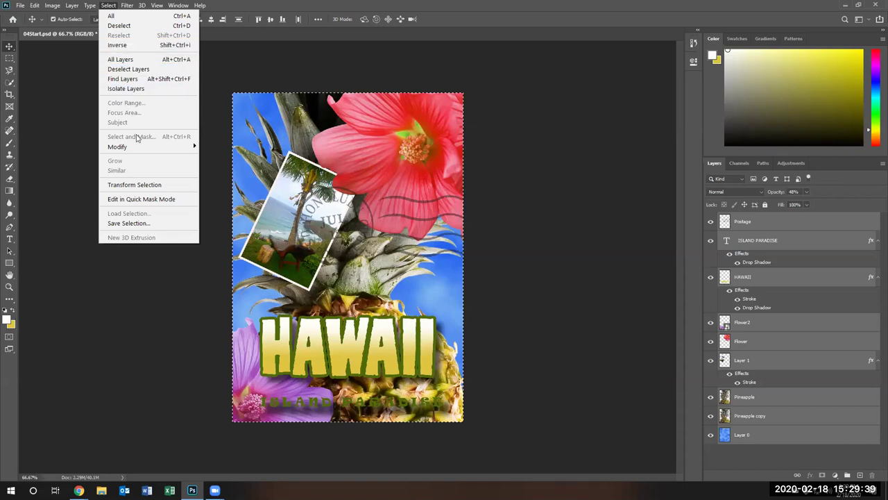
mouse_move(162, 151)
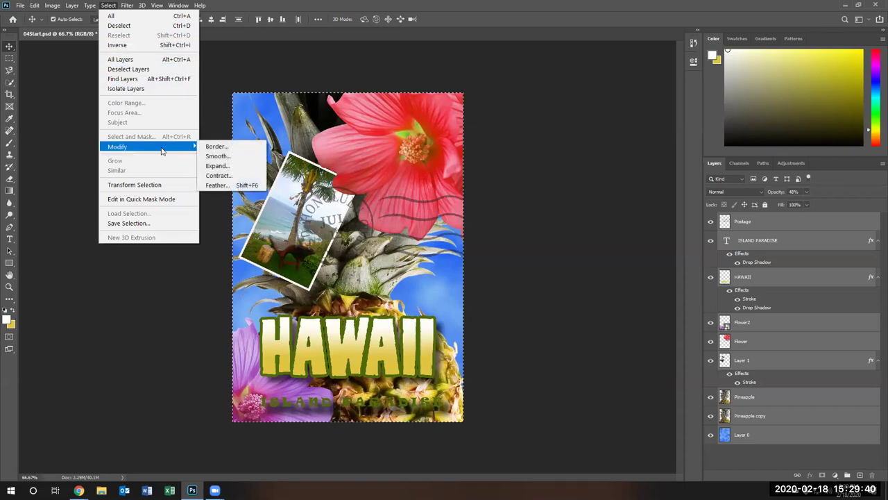
click(217, 147)
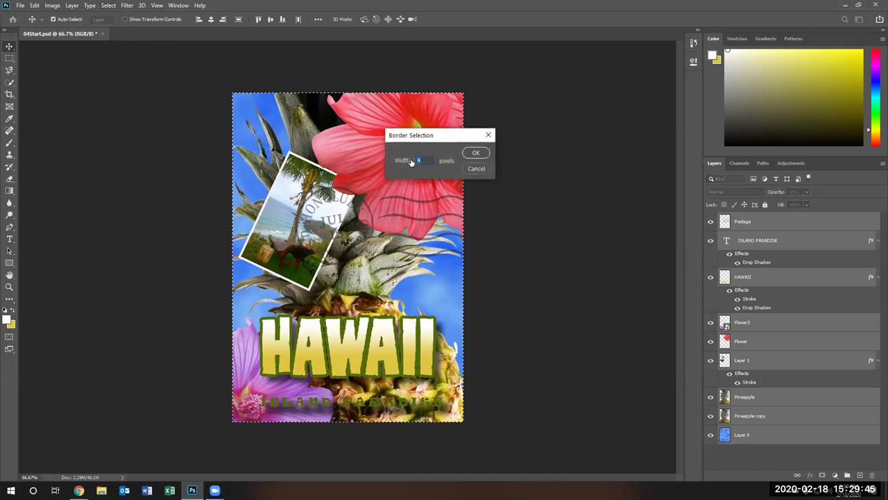
text(10)
click(477, 154)
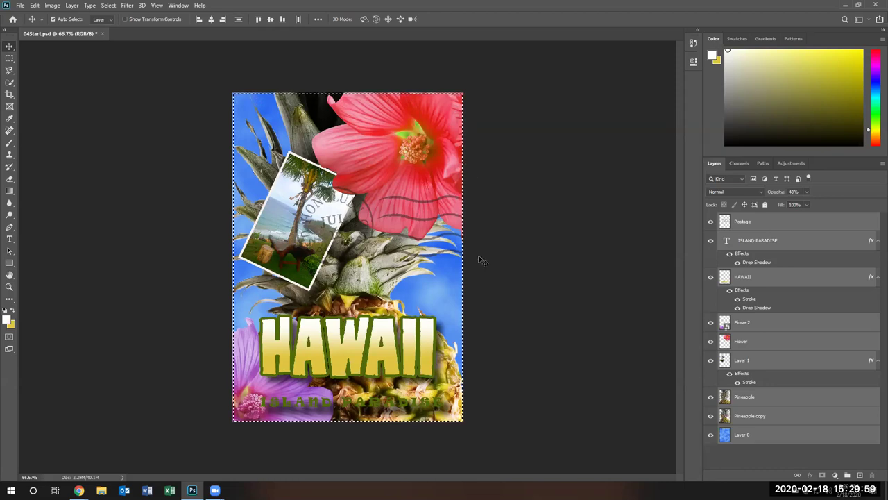
Widen the selection along the canvas edge by applying a 20-pixel border to it
click(109, 6)
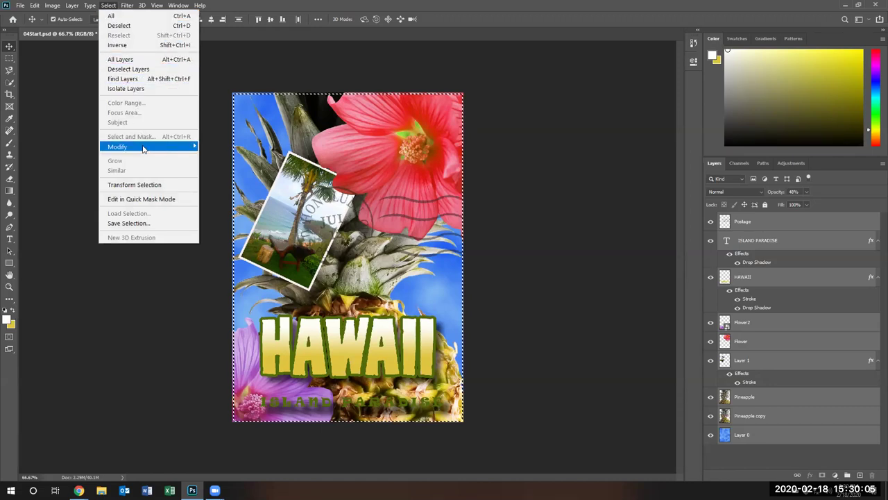
mouse_move(149, 148)
click(216, 146)
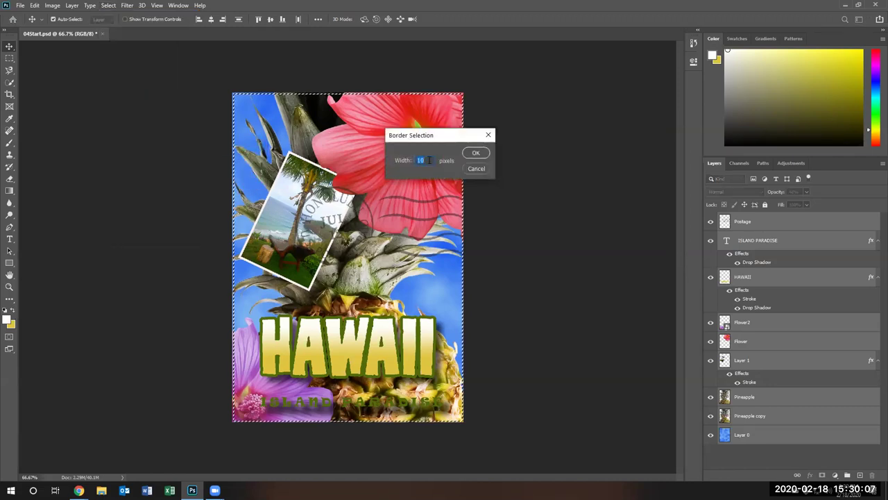
text(20)
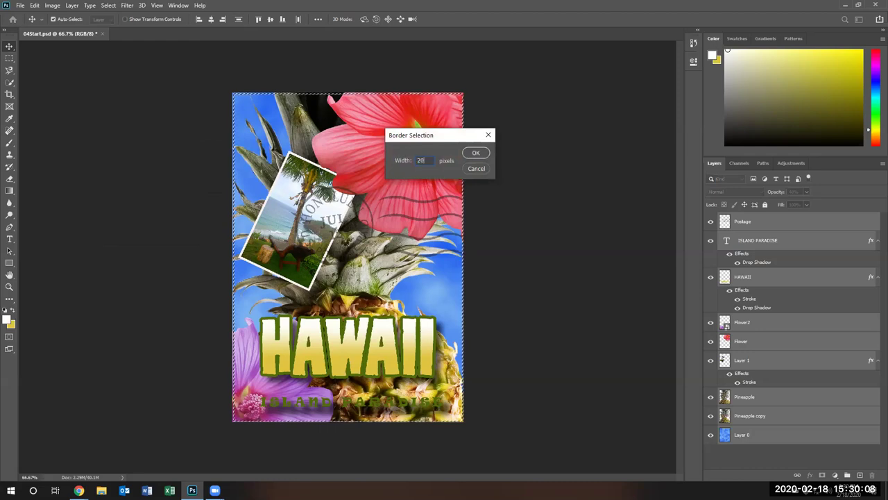
click(478, 154)
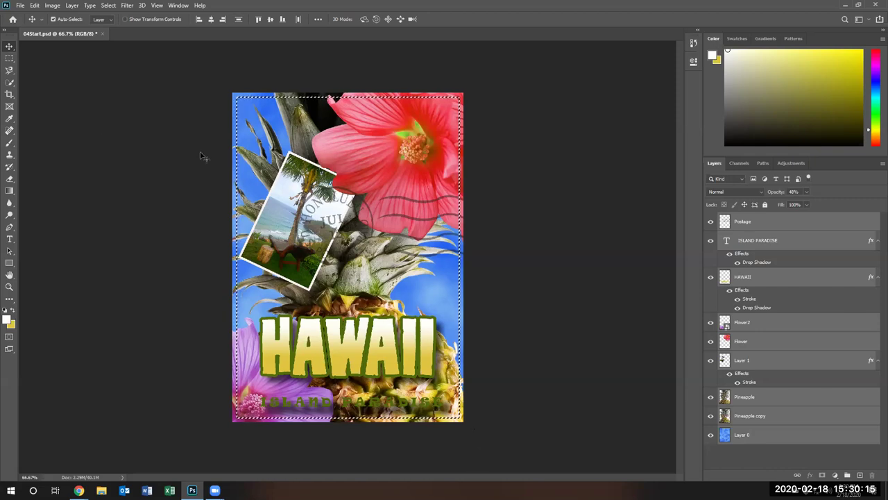
Fill the border selection on the Postage layer with yellow dec540 sampled from the HAWAII lettering, at 100% opacity in Normal mode, and deselect
click(35, 6)
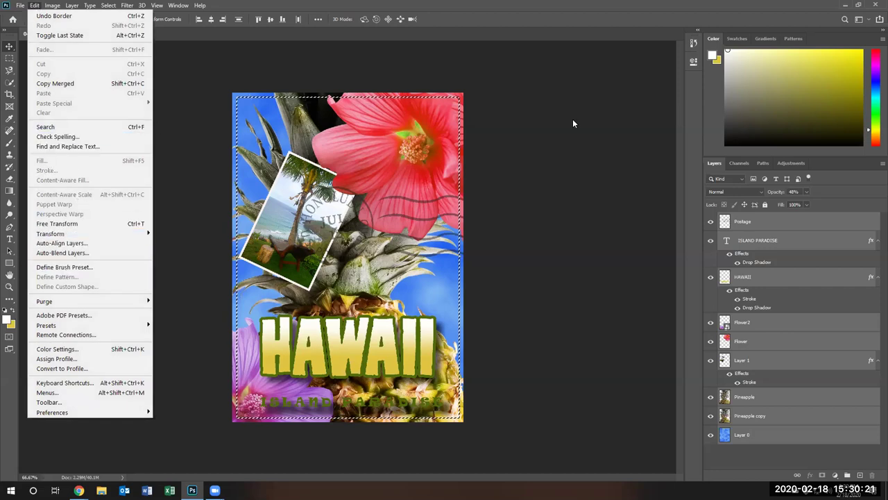
click(791, 222)
click(791, 222)
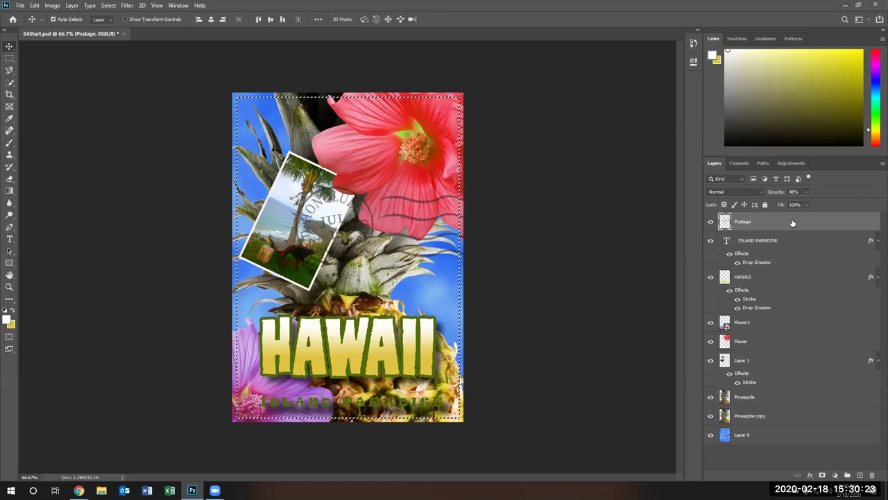
click(34, 5)
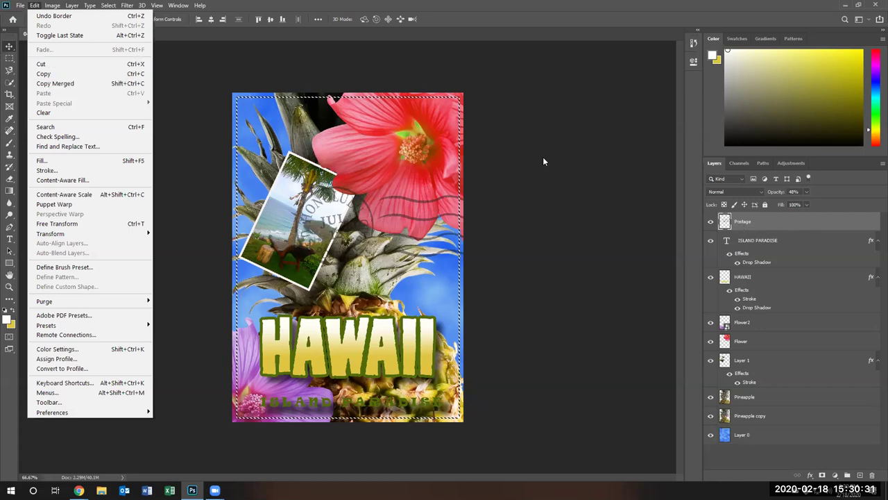
click(42, 160)
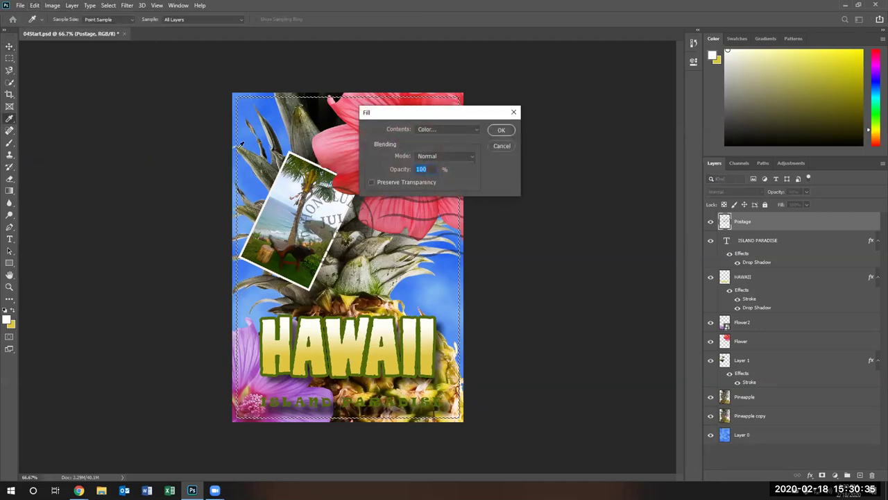
click(476, 130)
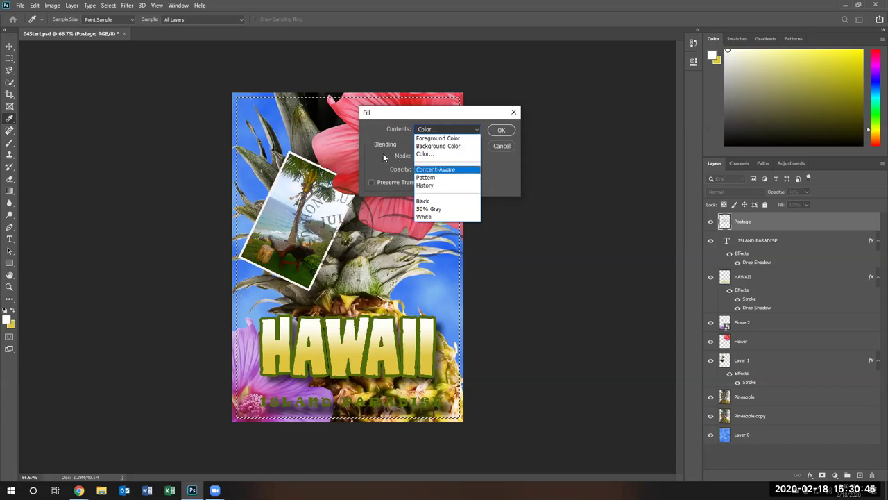
click(437, 154)
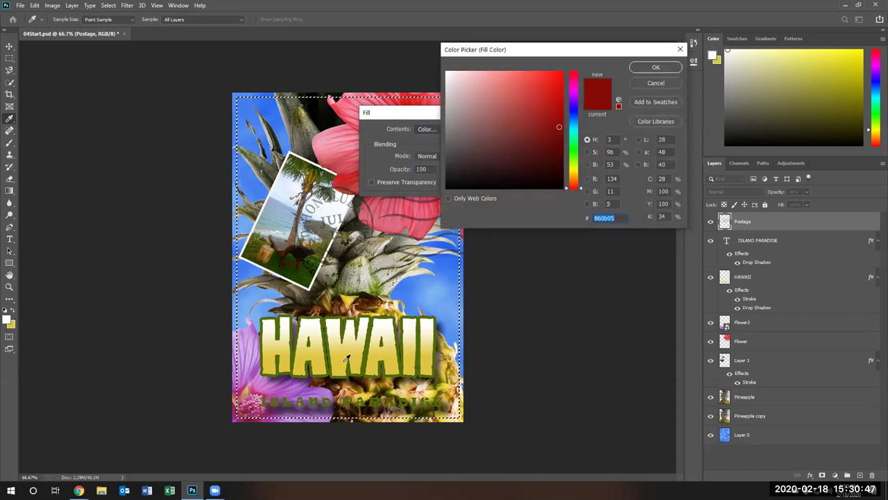
click(342, 365)
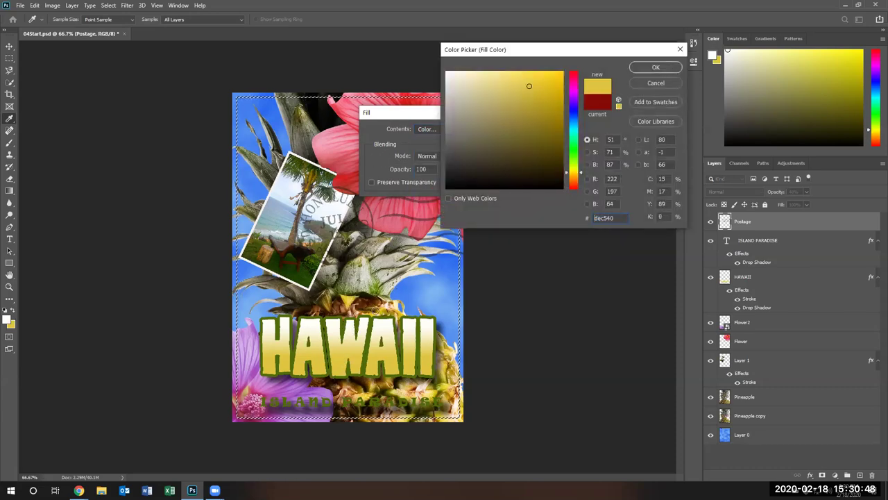
click(663, 67)
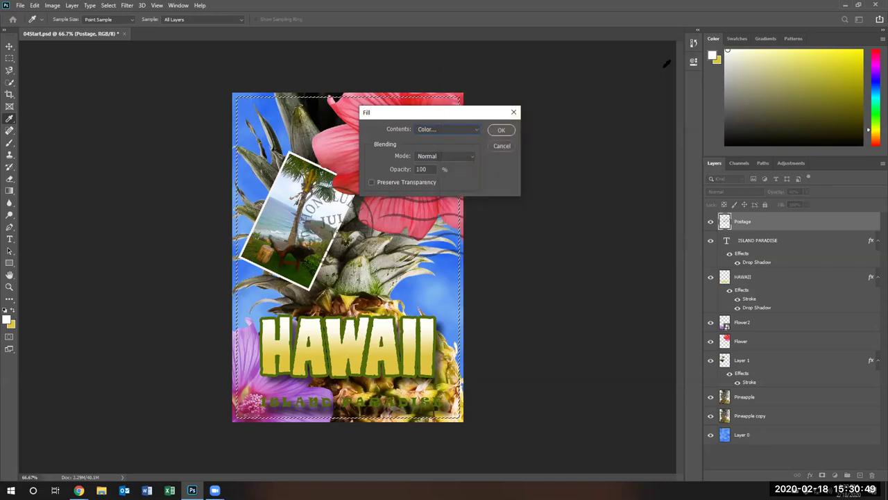
click(510, 130)
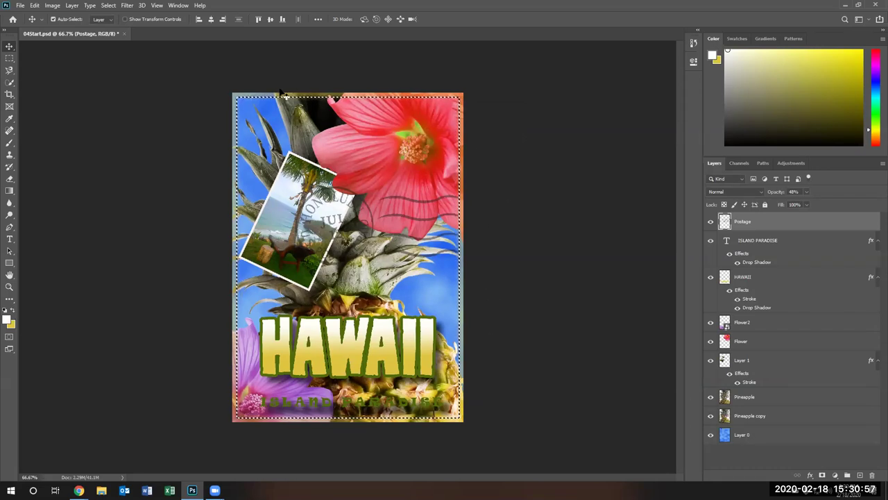
click(591, 214)
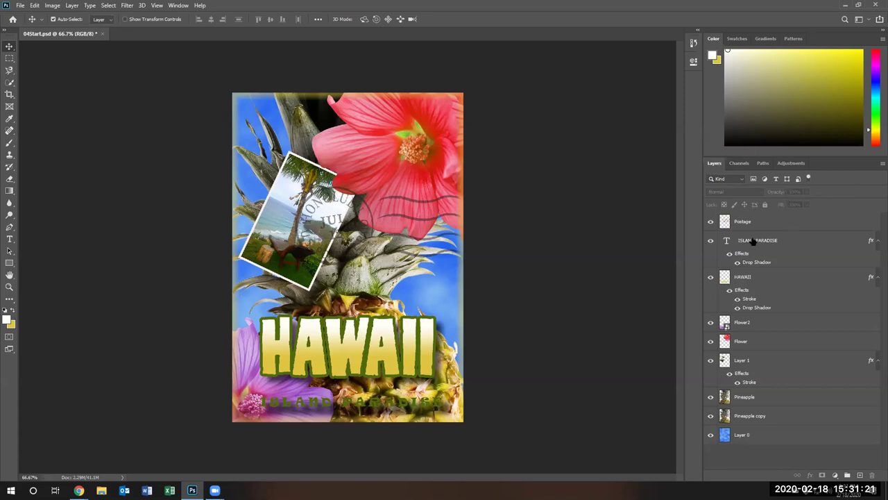
Try flattening all layers into a single background layer, and undo the flattening
right_click(820, 322)
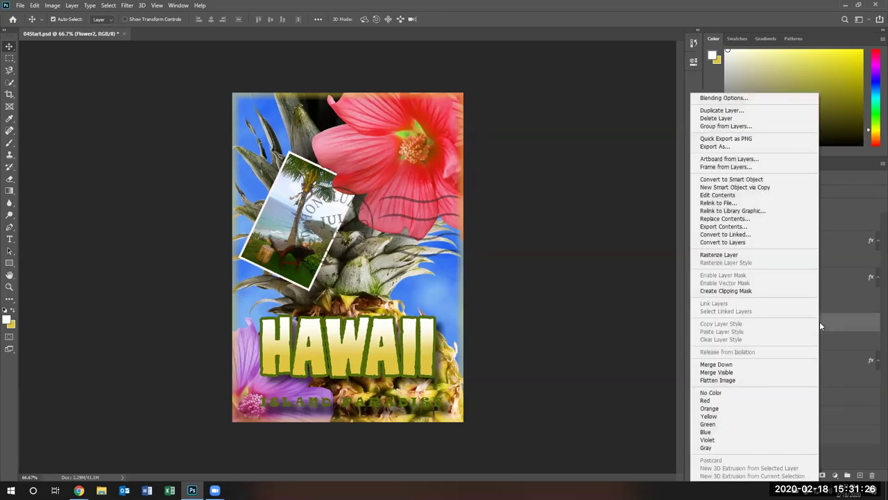
click(727, 381)
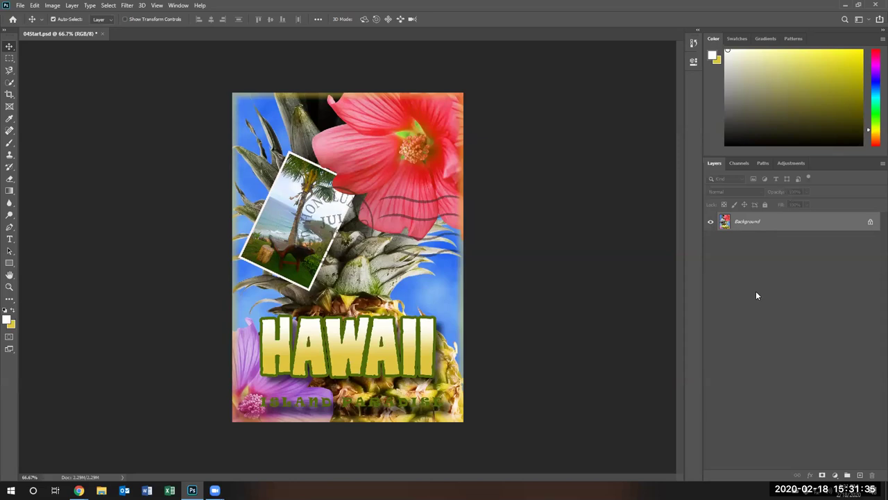
key(ctrl+z)
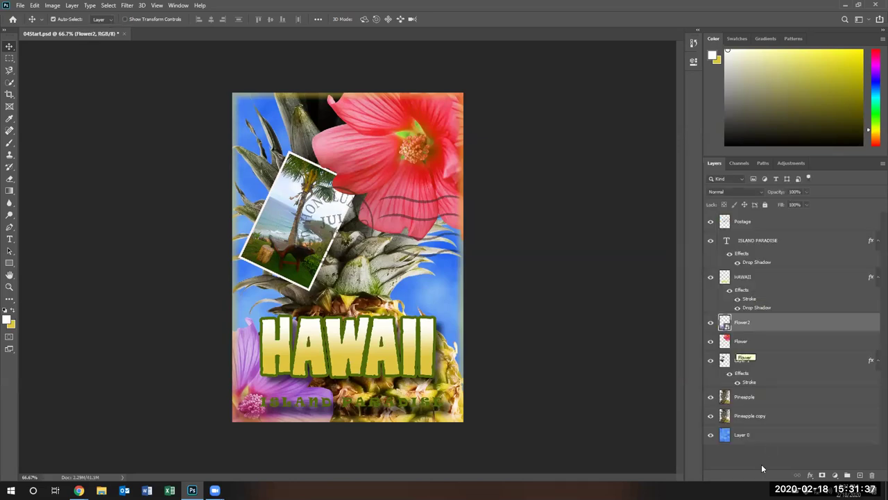